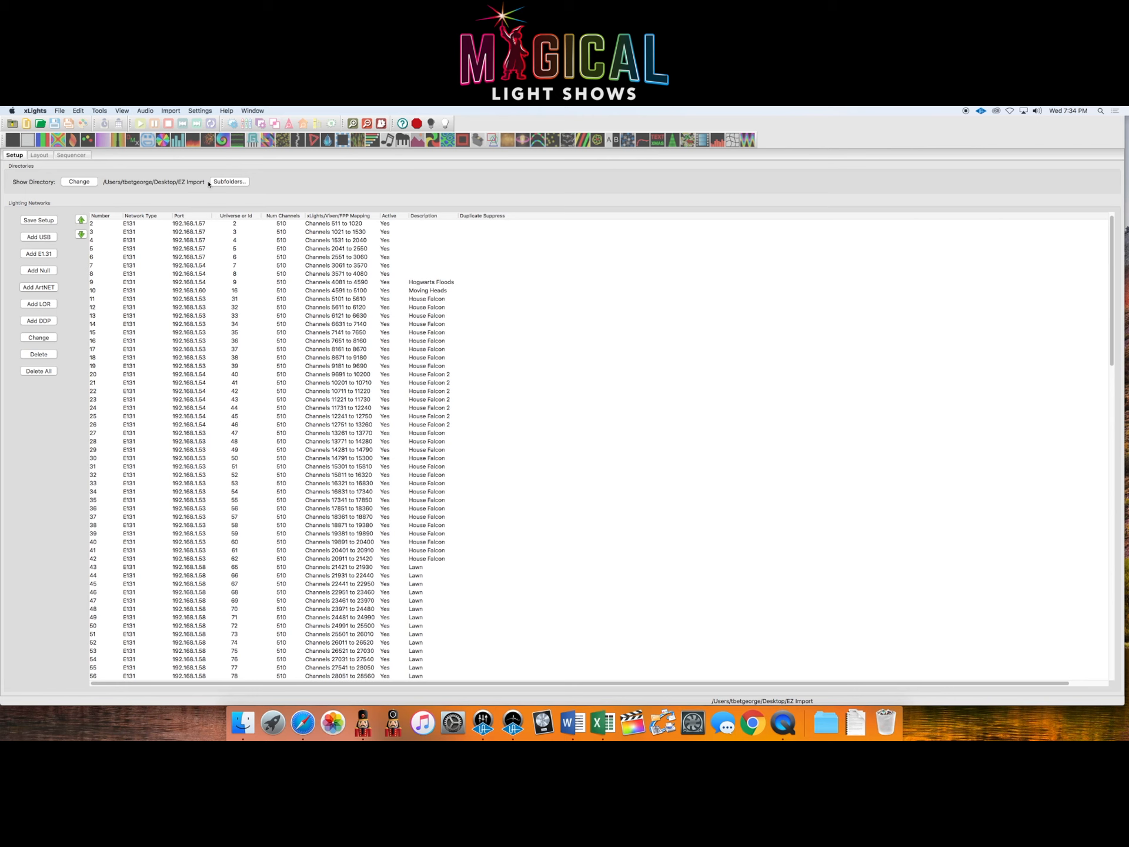
Step: Open the layout and examine which props the All and All (no matrix) groups contain
click(39, 155)
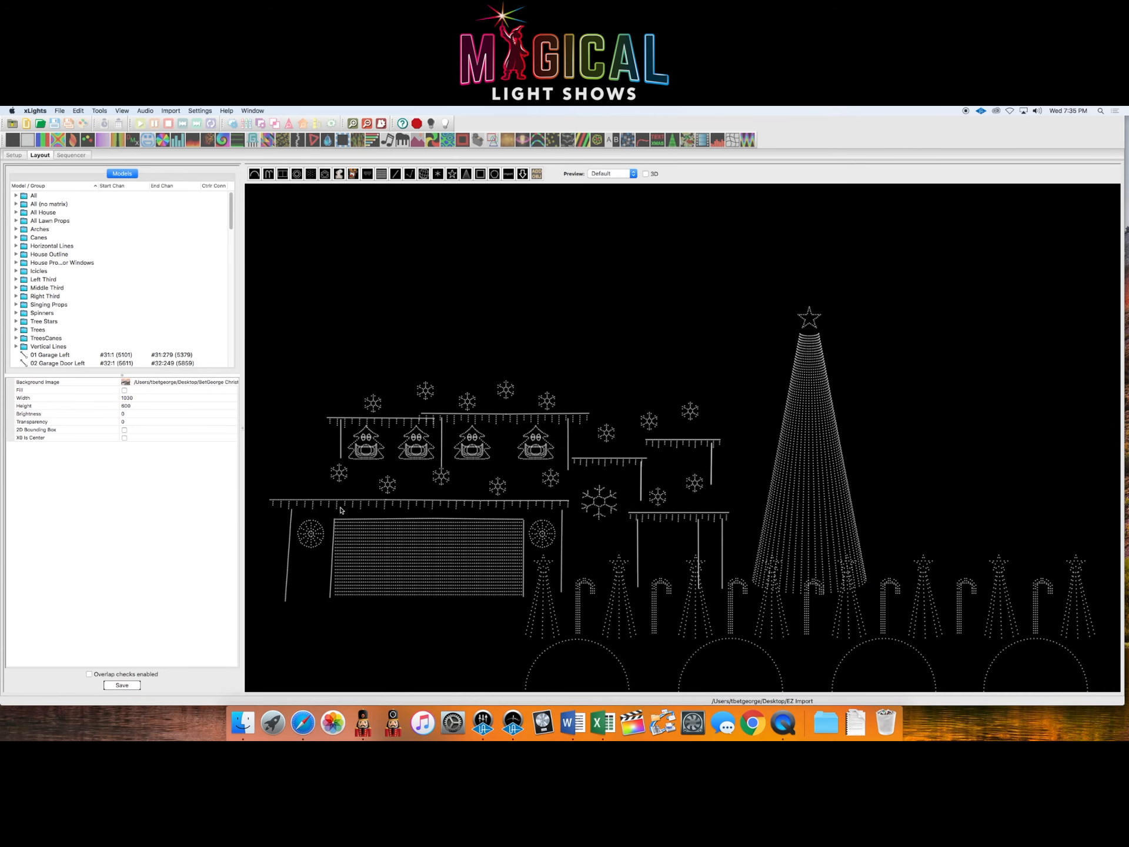
click(33, 198)
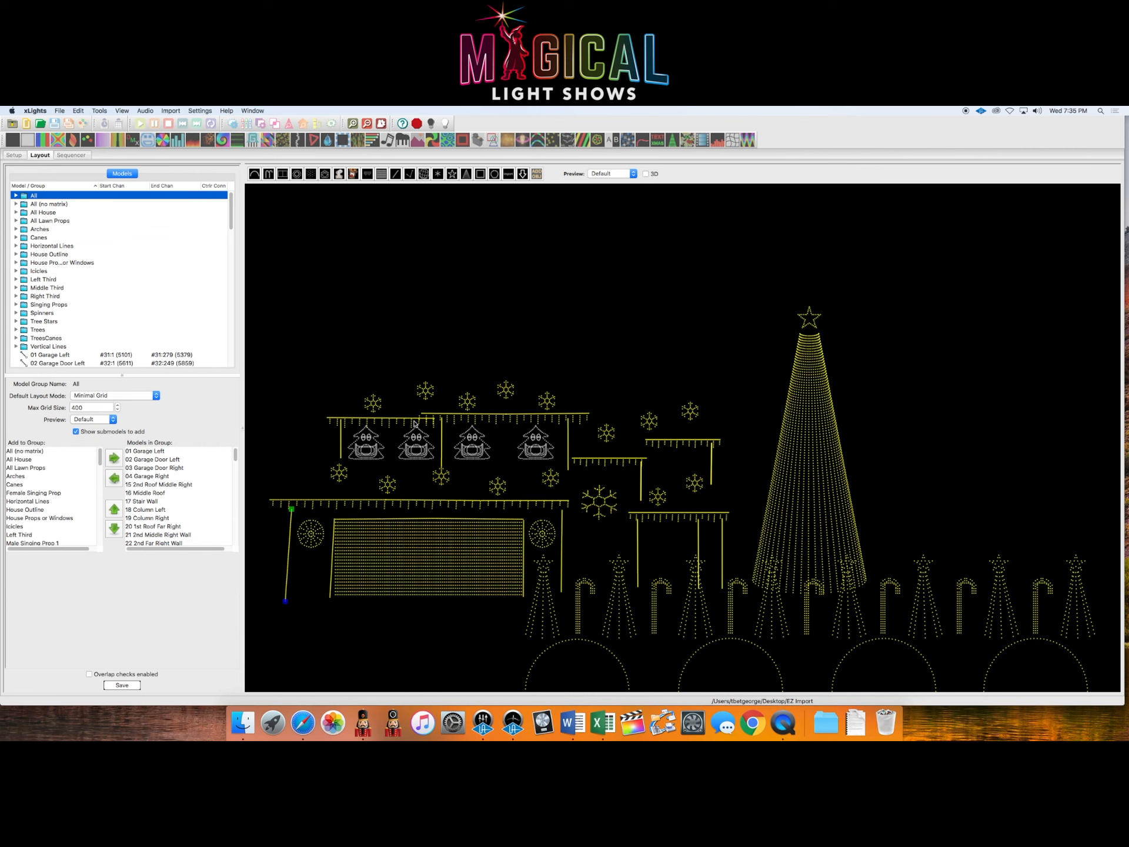
click(36, 204)
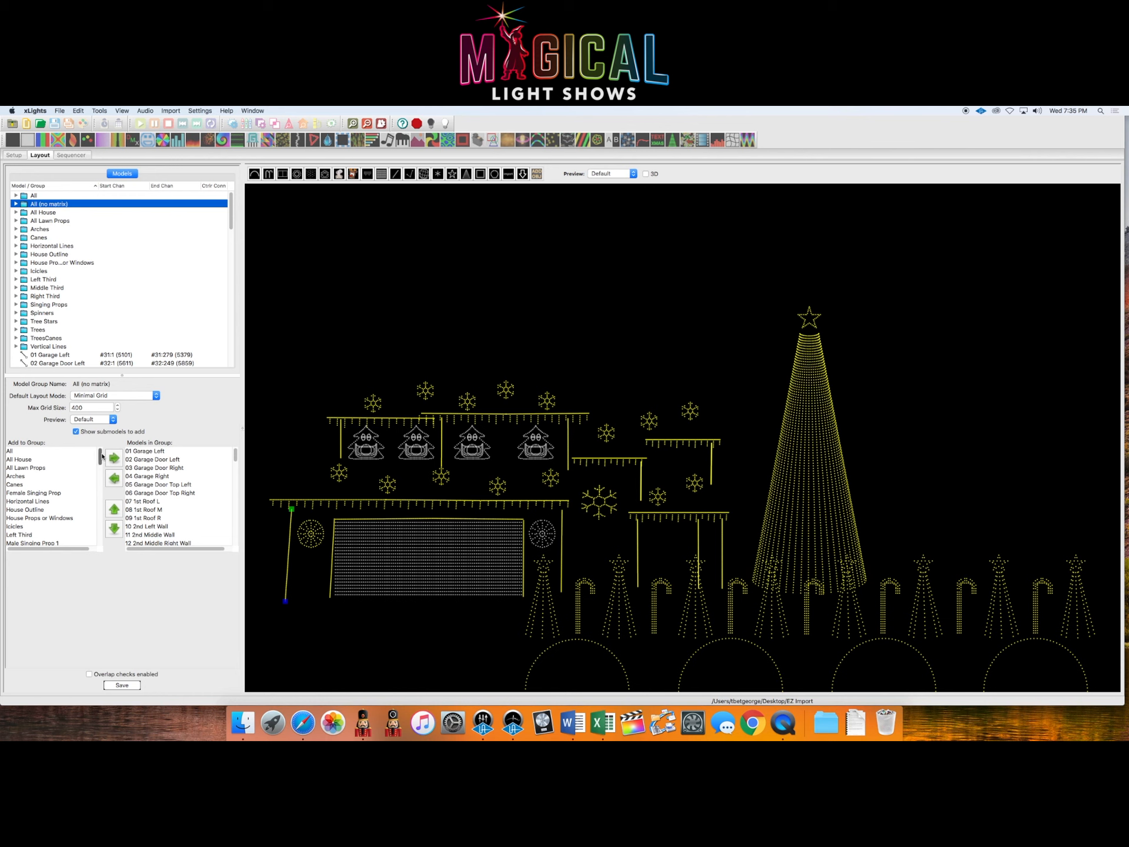
right_click(109, 244)
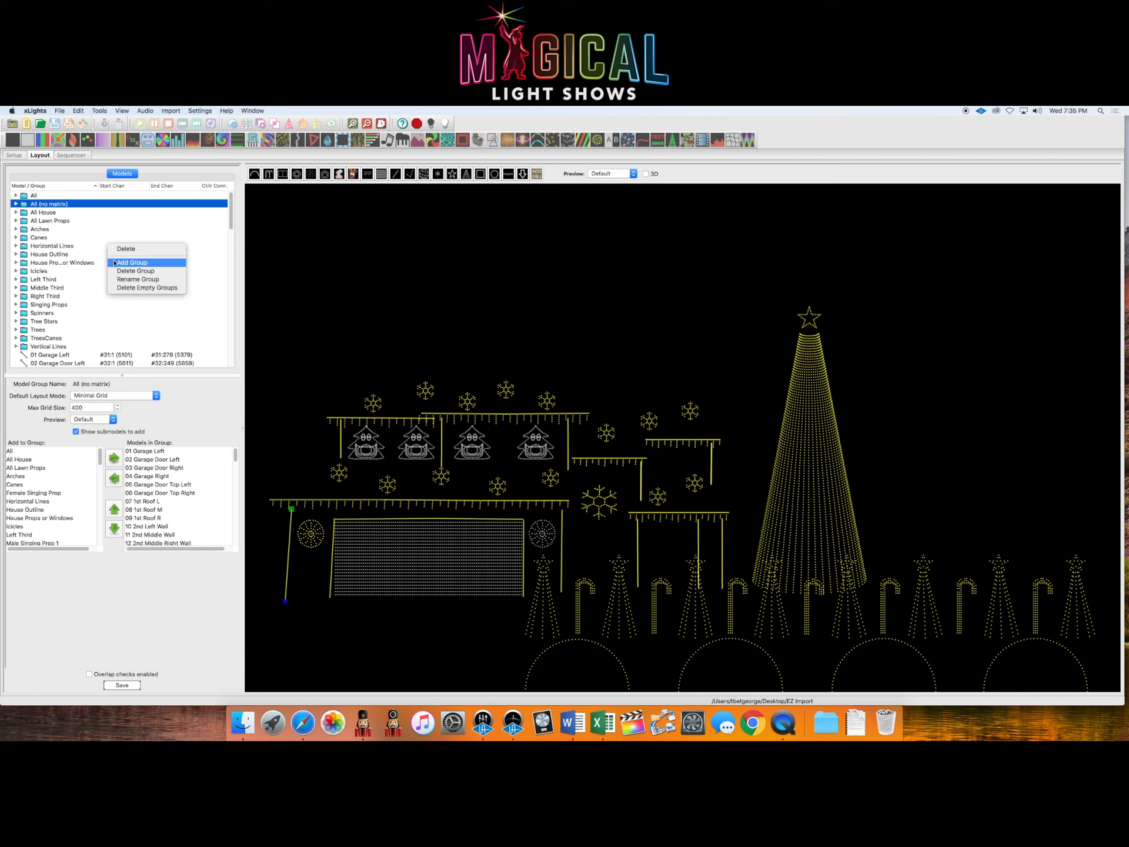
click(27, 418)
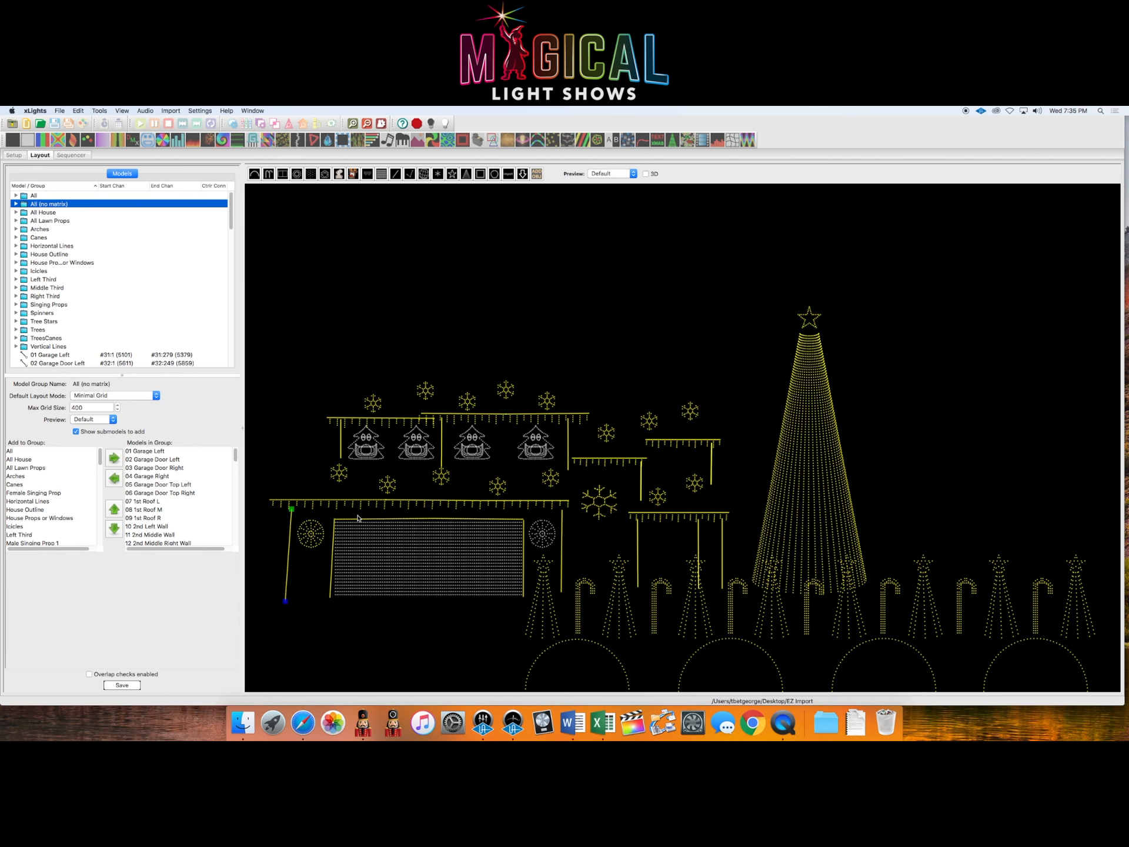
Step: Add Spinner 2 to the All (no matrix) group and save the layout
drag(100, 458, 99, 509)
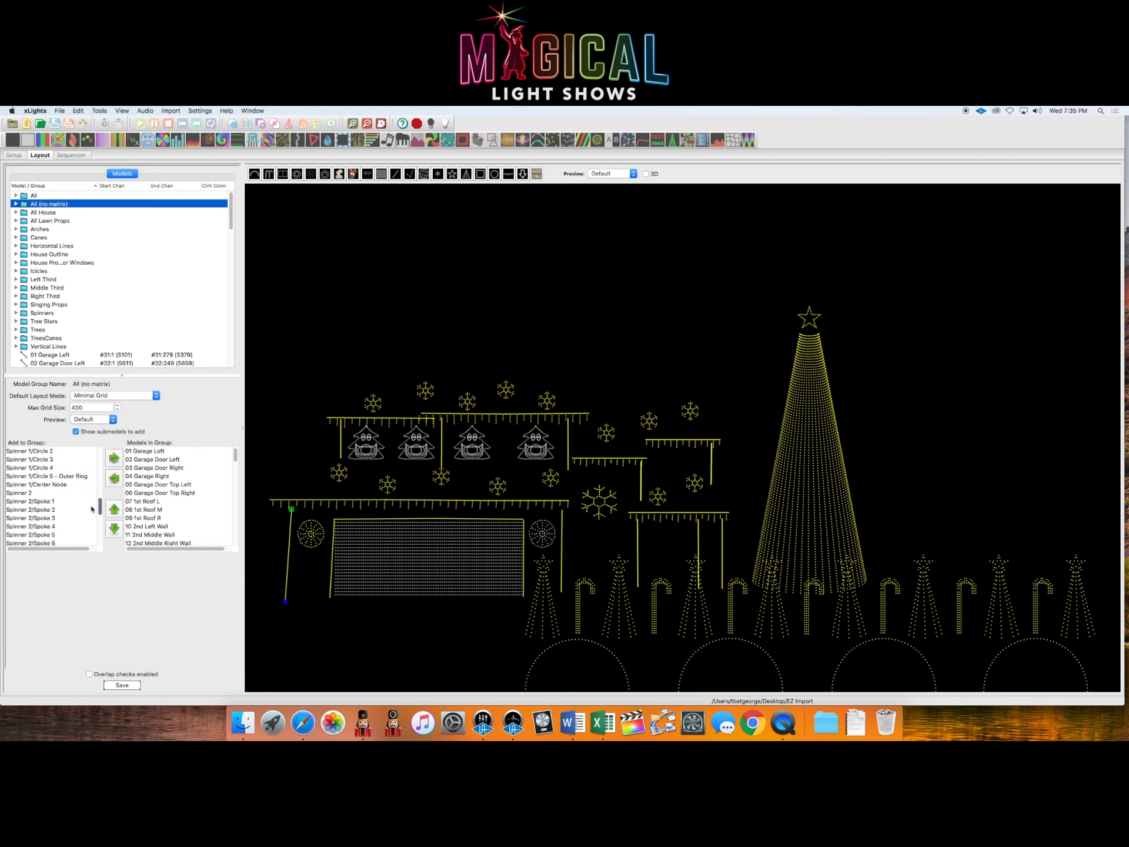
click(46, 494)
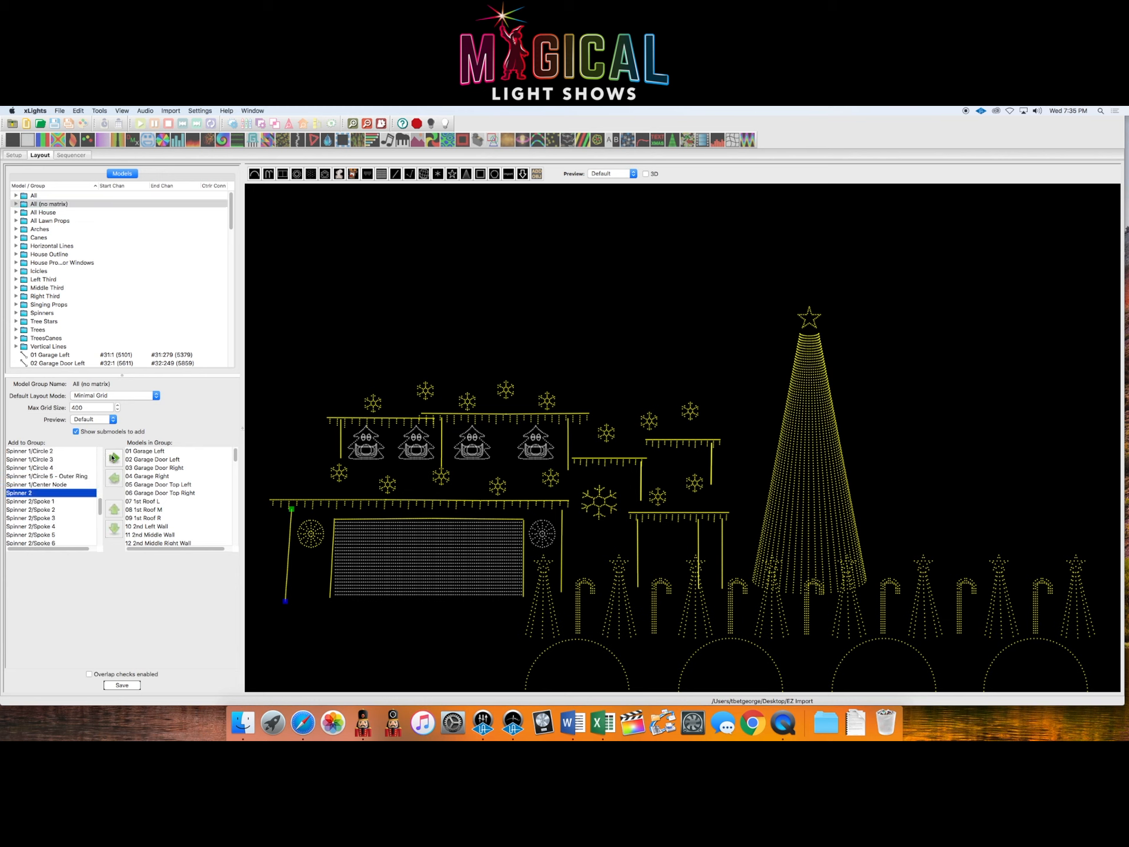
click(114, 457)
click(130, 684)
Step: Examine the members of each model group from All House through Icicles in the preview
click(50, 213)
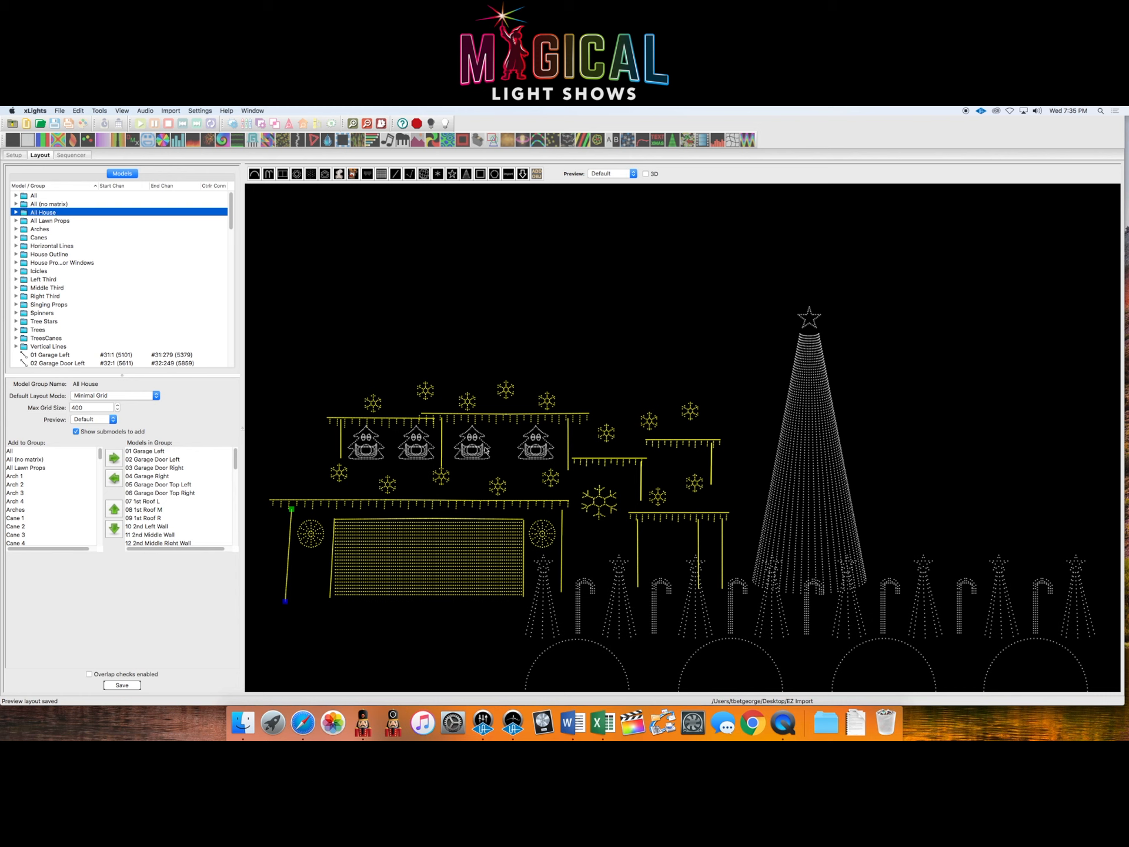
click(56, 221)
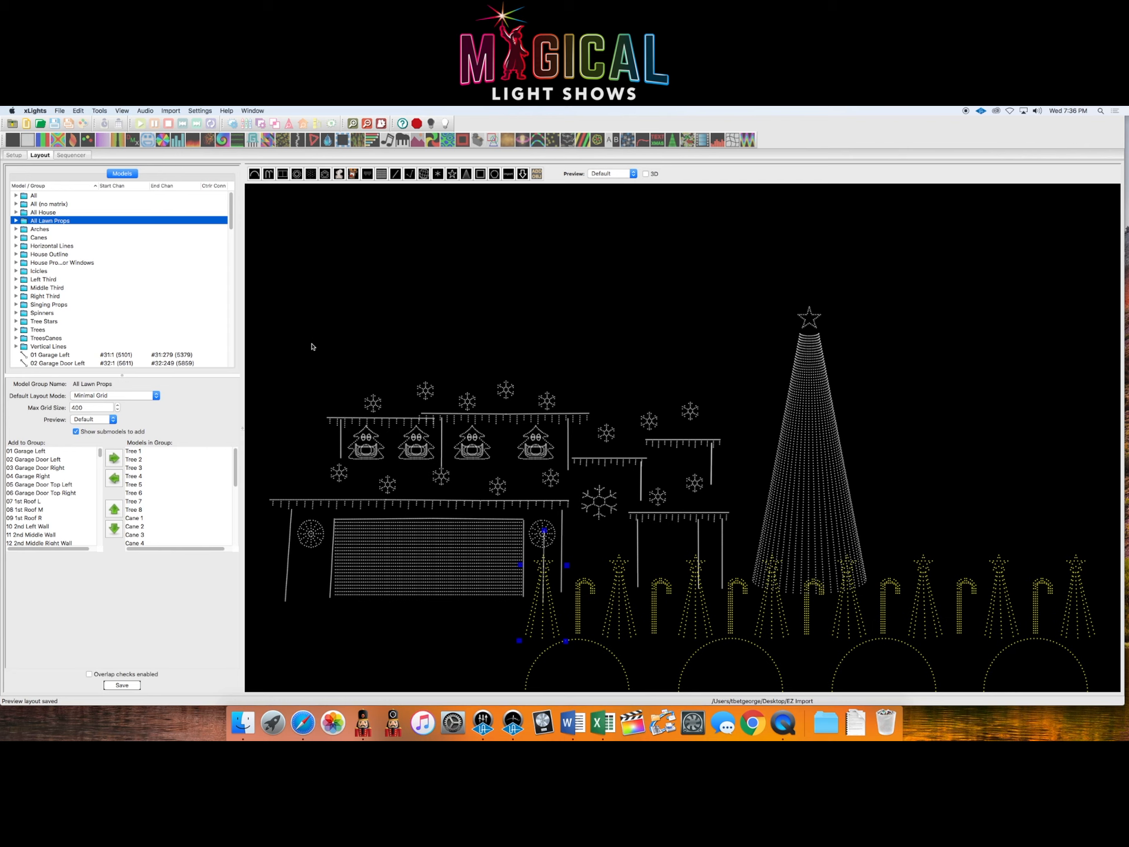
click(37, 230)
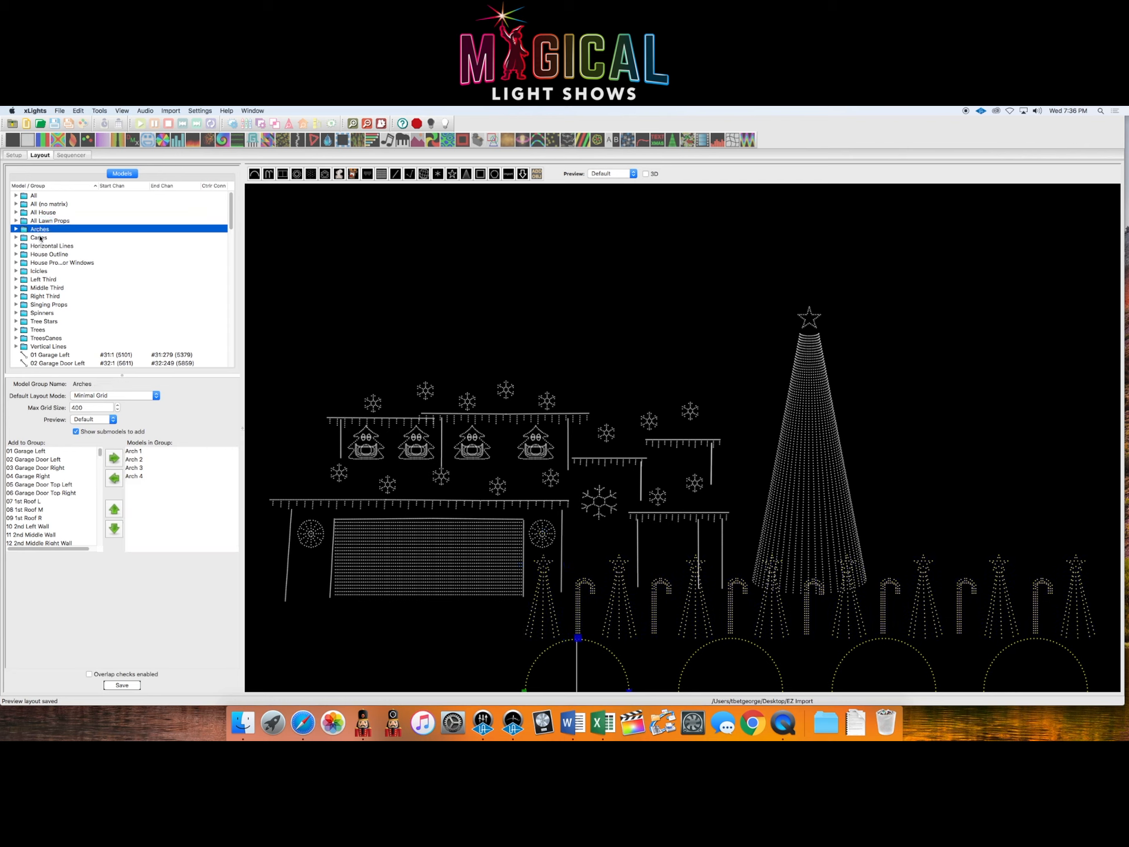
click(39, 237)
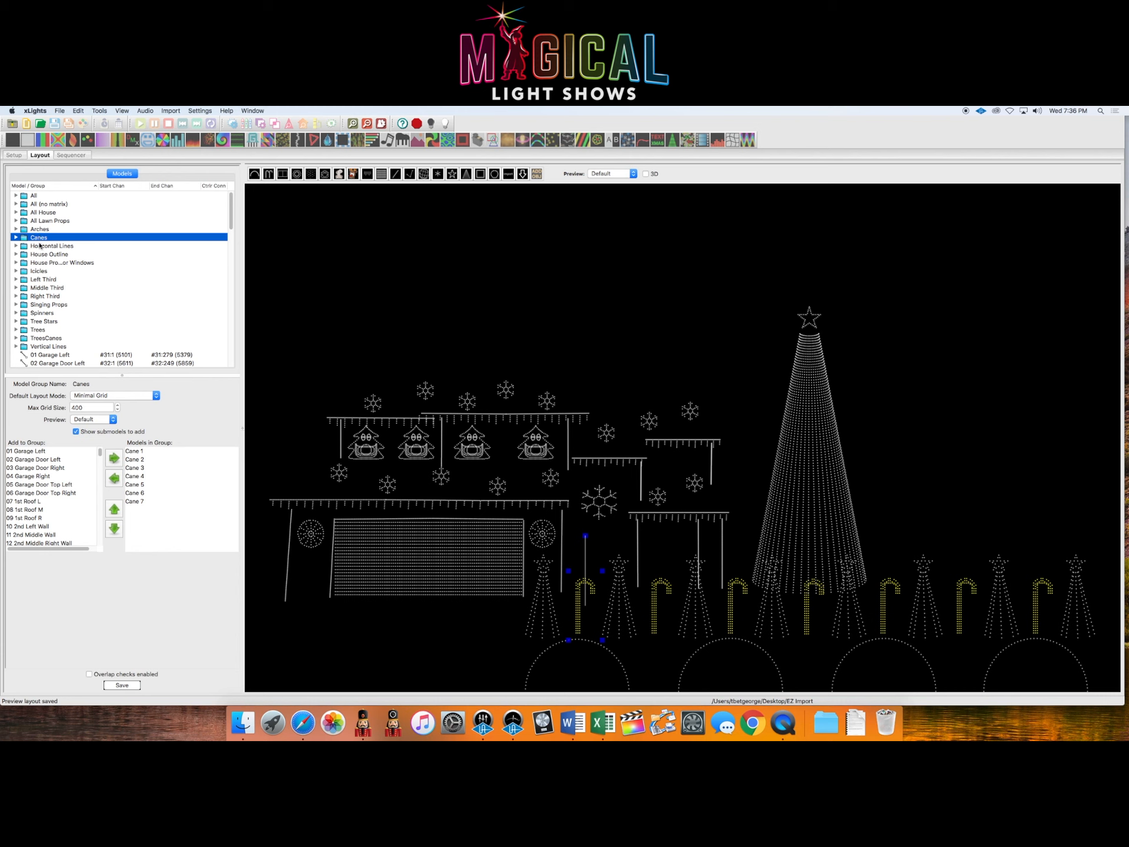
click(39, 247)
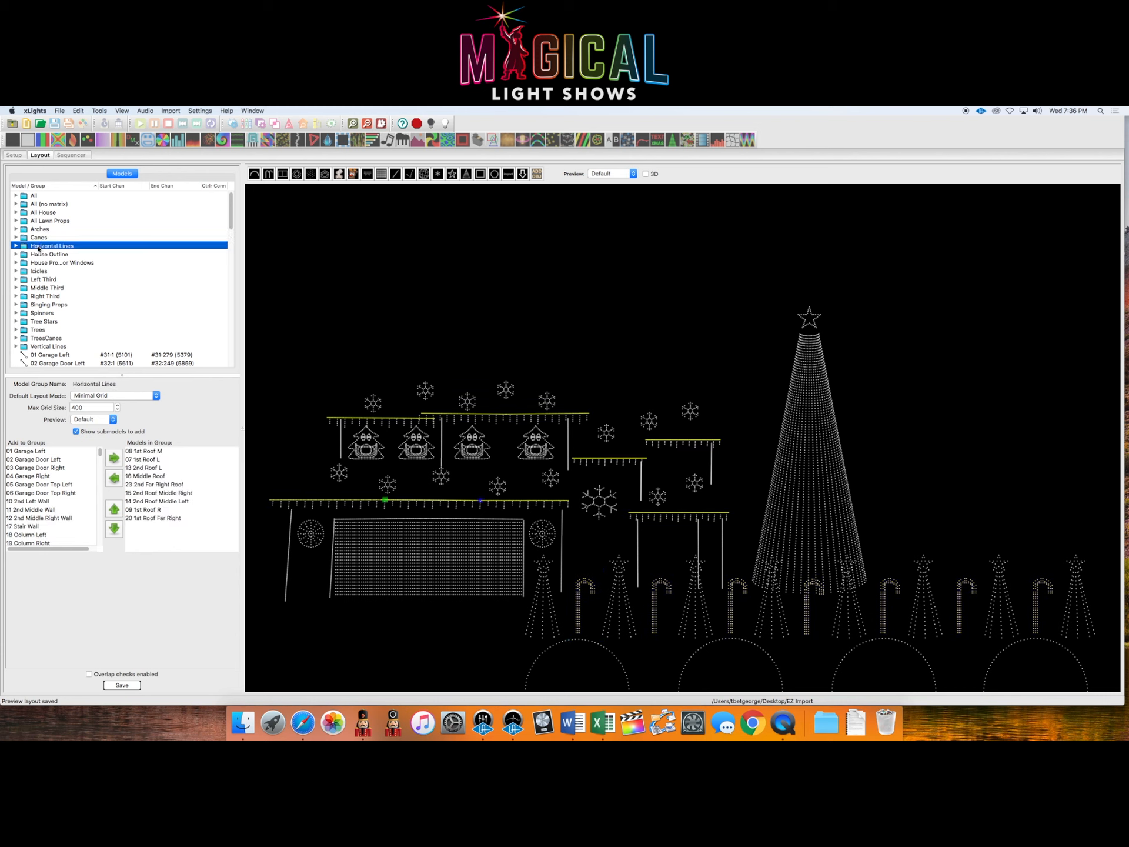
click(39, 254)
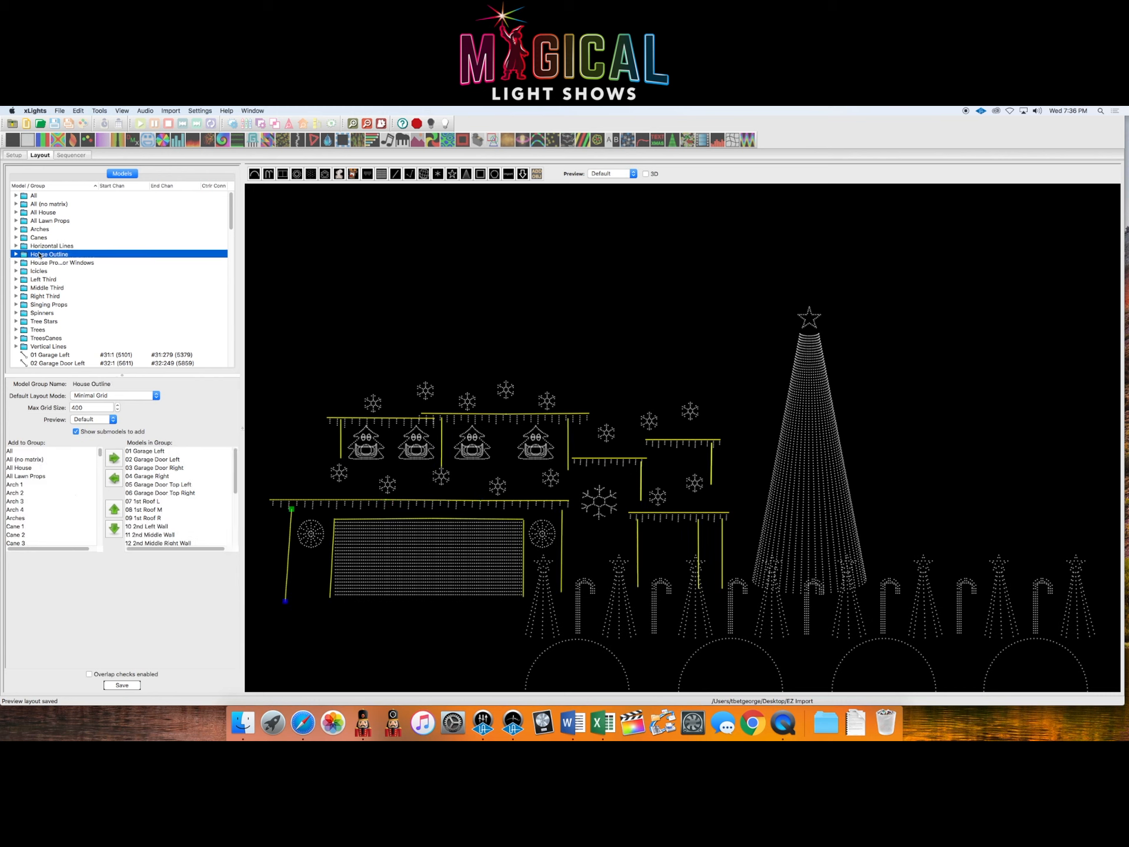
click(41, 264)
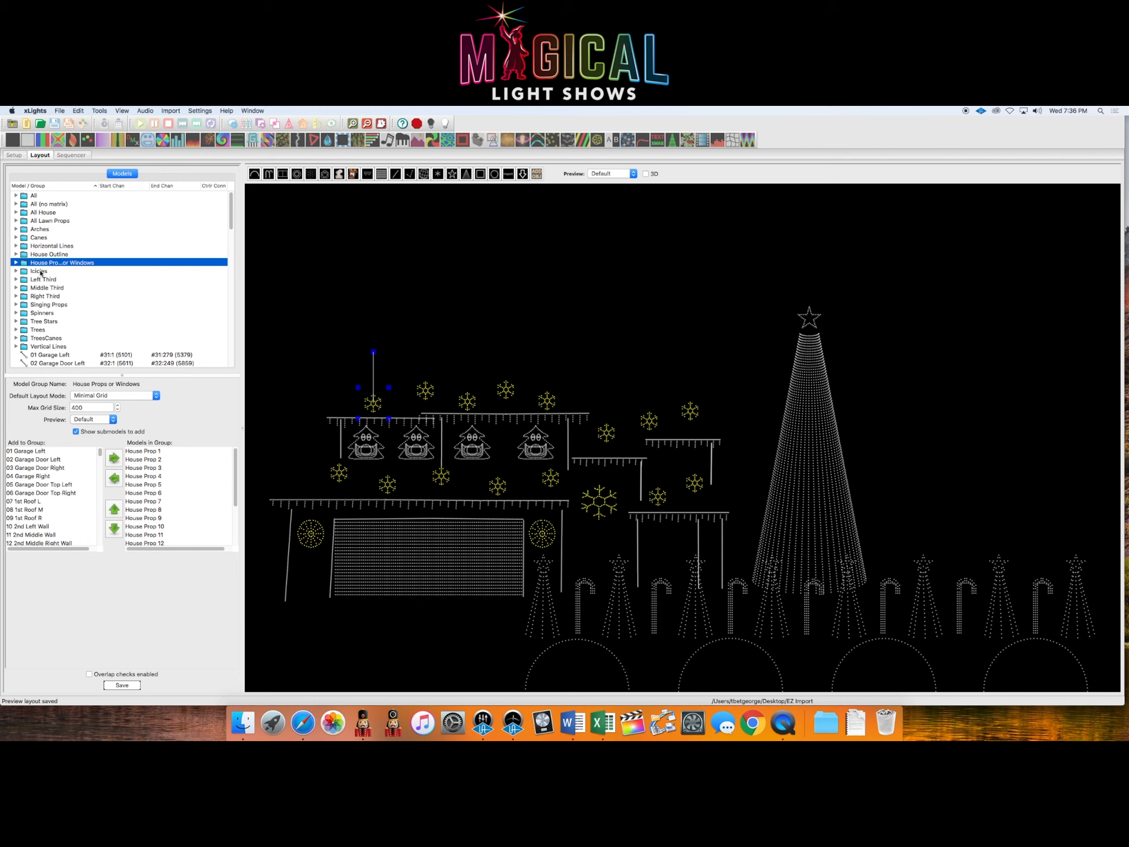
click(40, 272)
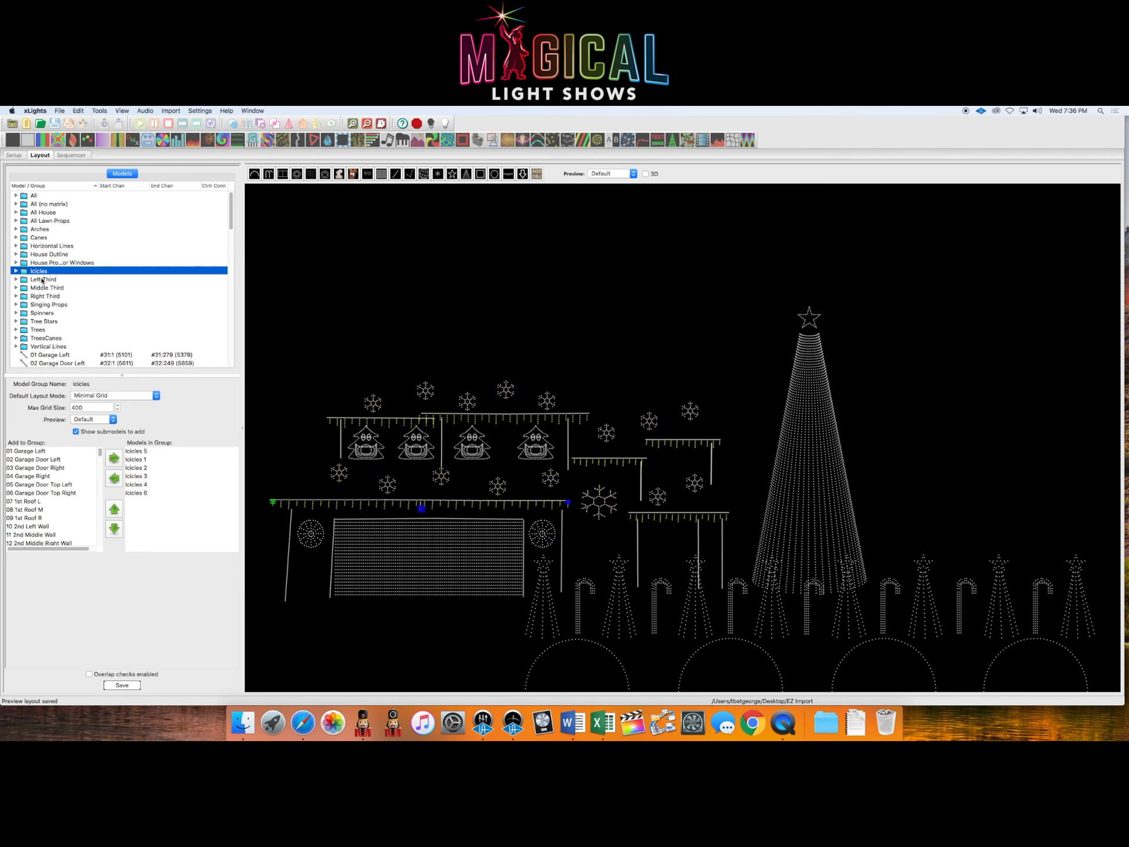
Step: Examine the groups from Left Third through Vertical Lines, plus the individual Matrix, mega tree and tree topper models
click(41, 280)
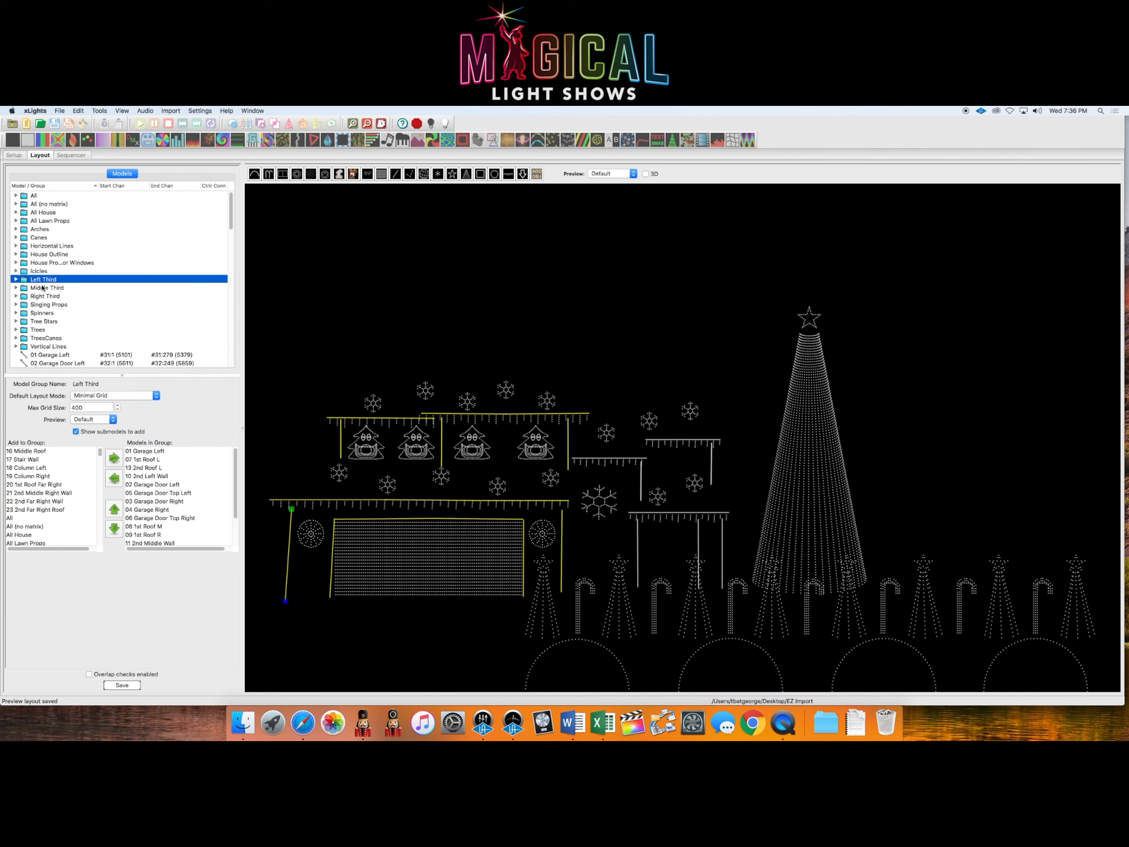
click(42, 288)
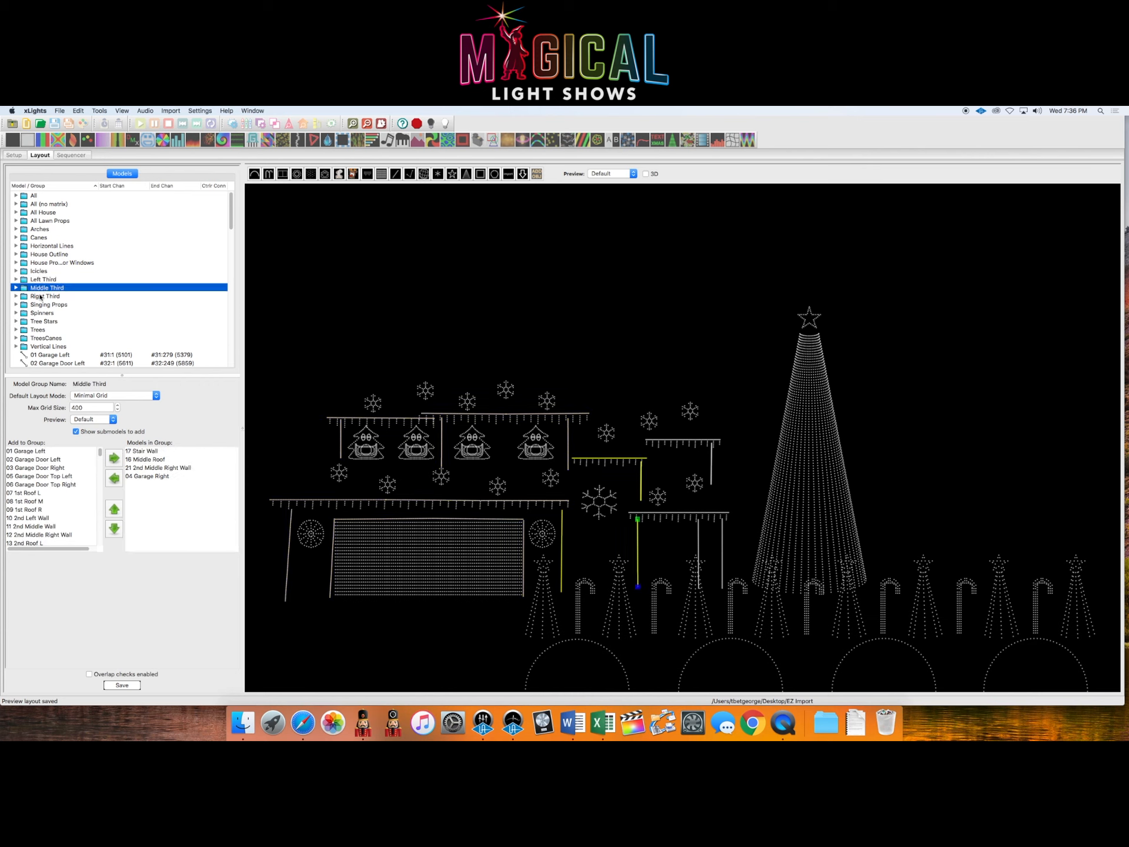
click(40, 297)
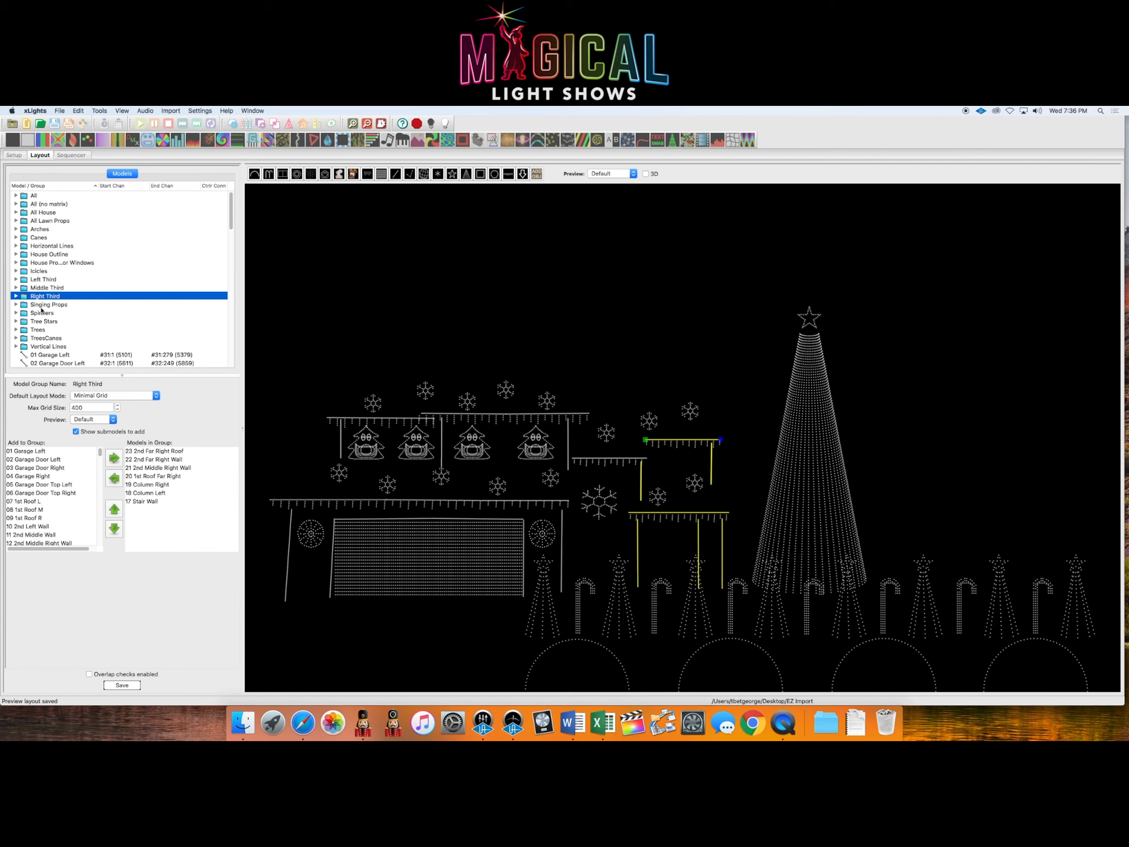
click(41, 305)
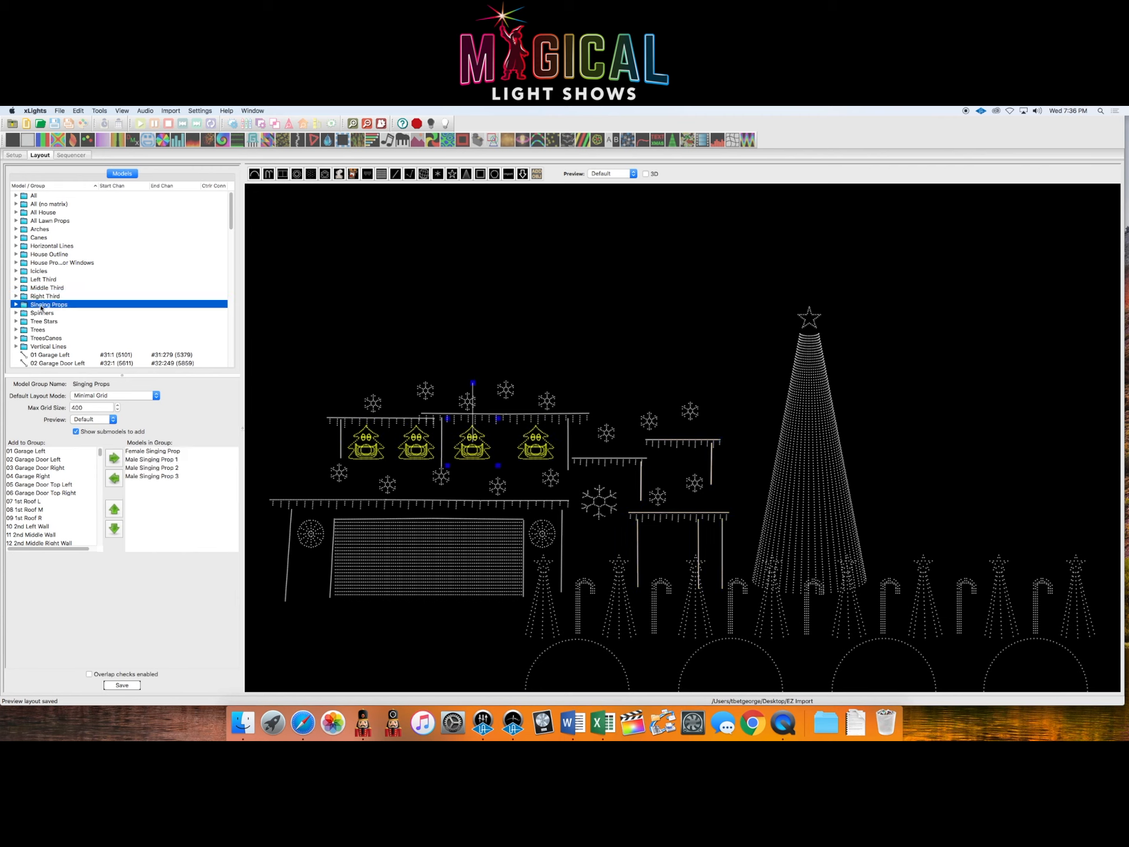
click(40, 313)
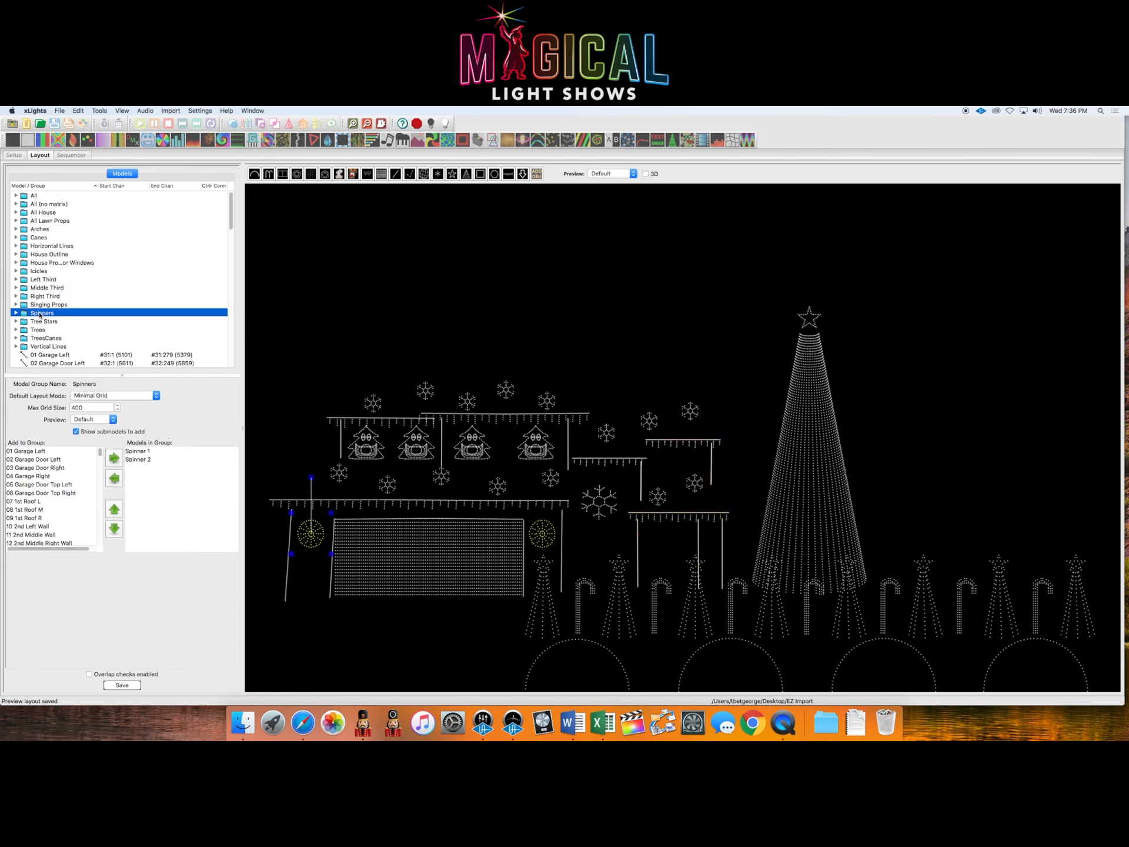
click(44, 321)
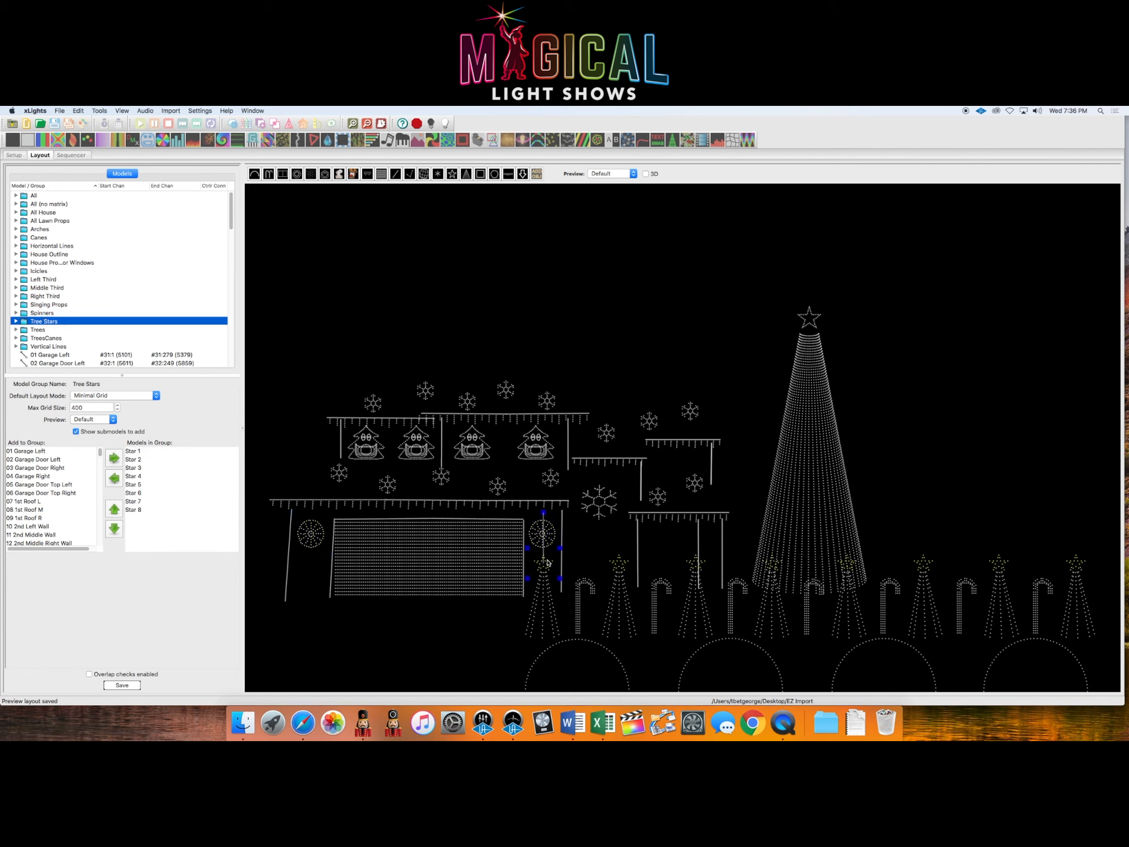
click(35, 330)
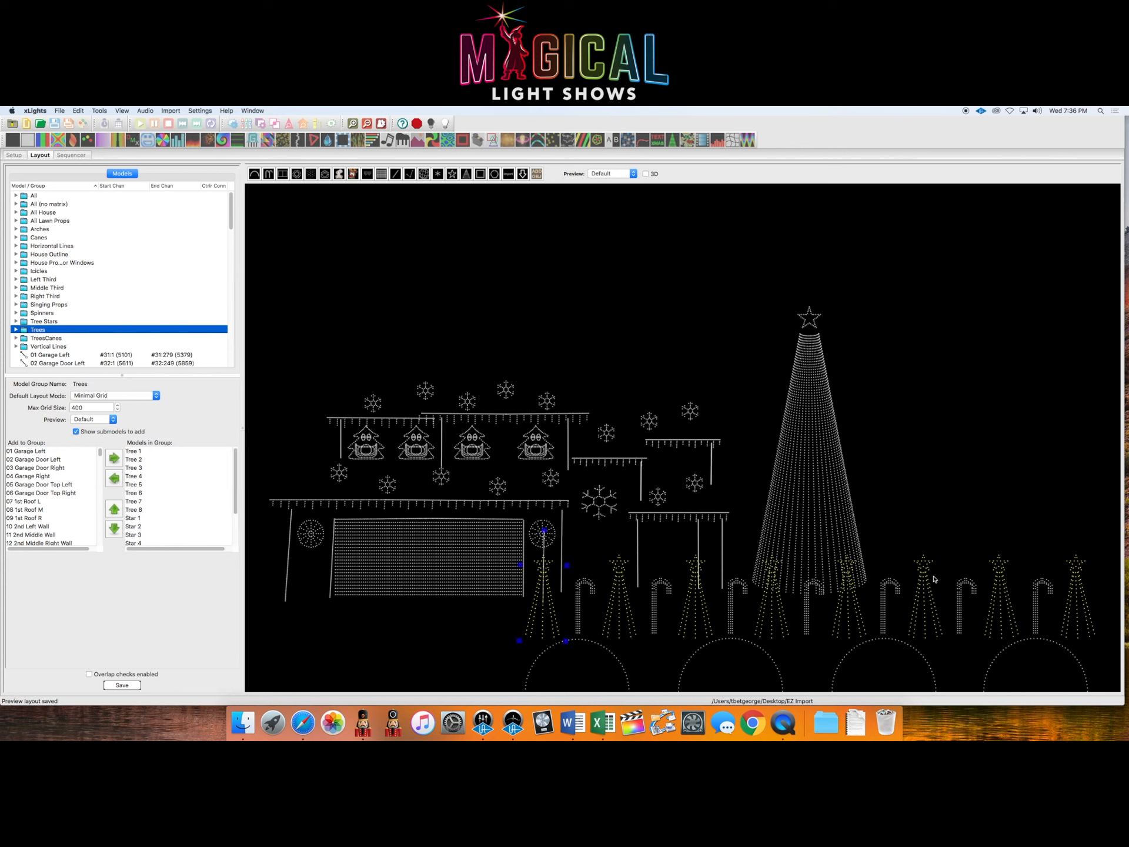
click(63, 339)
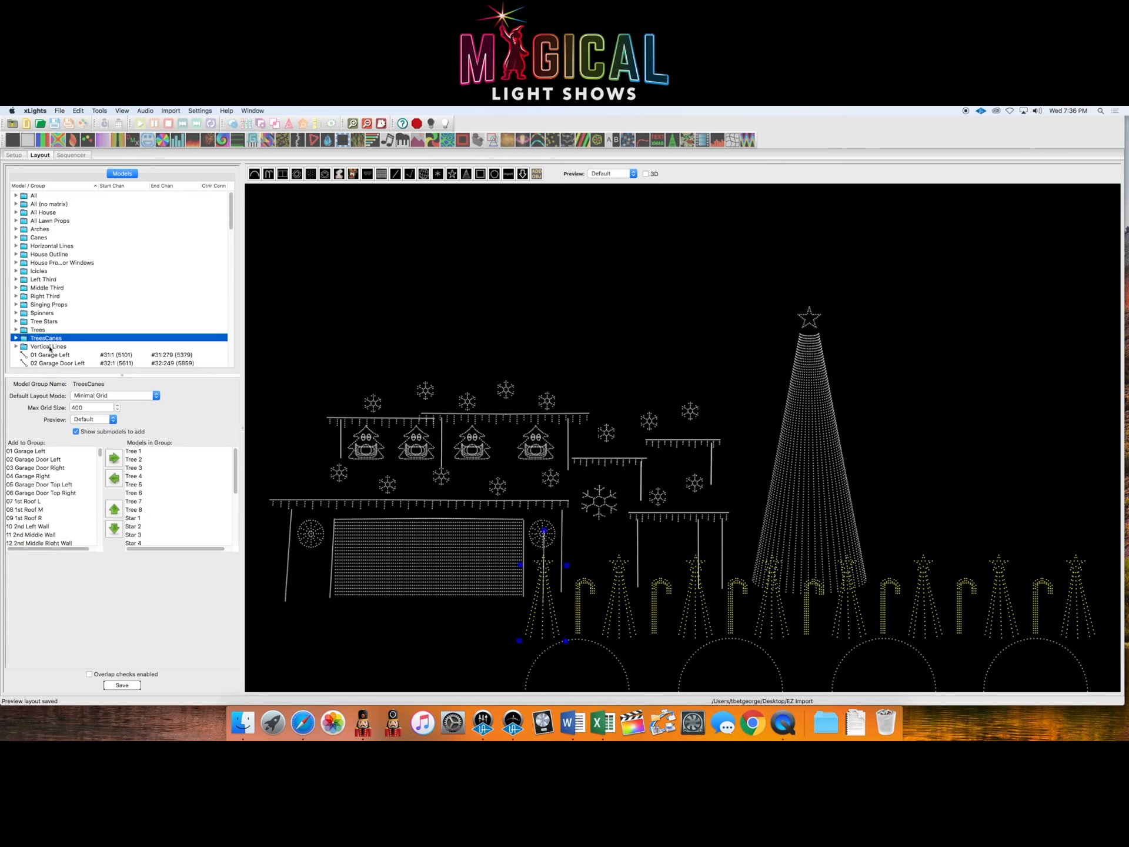
click(52, 347)
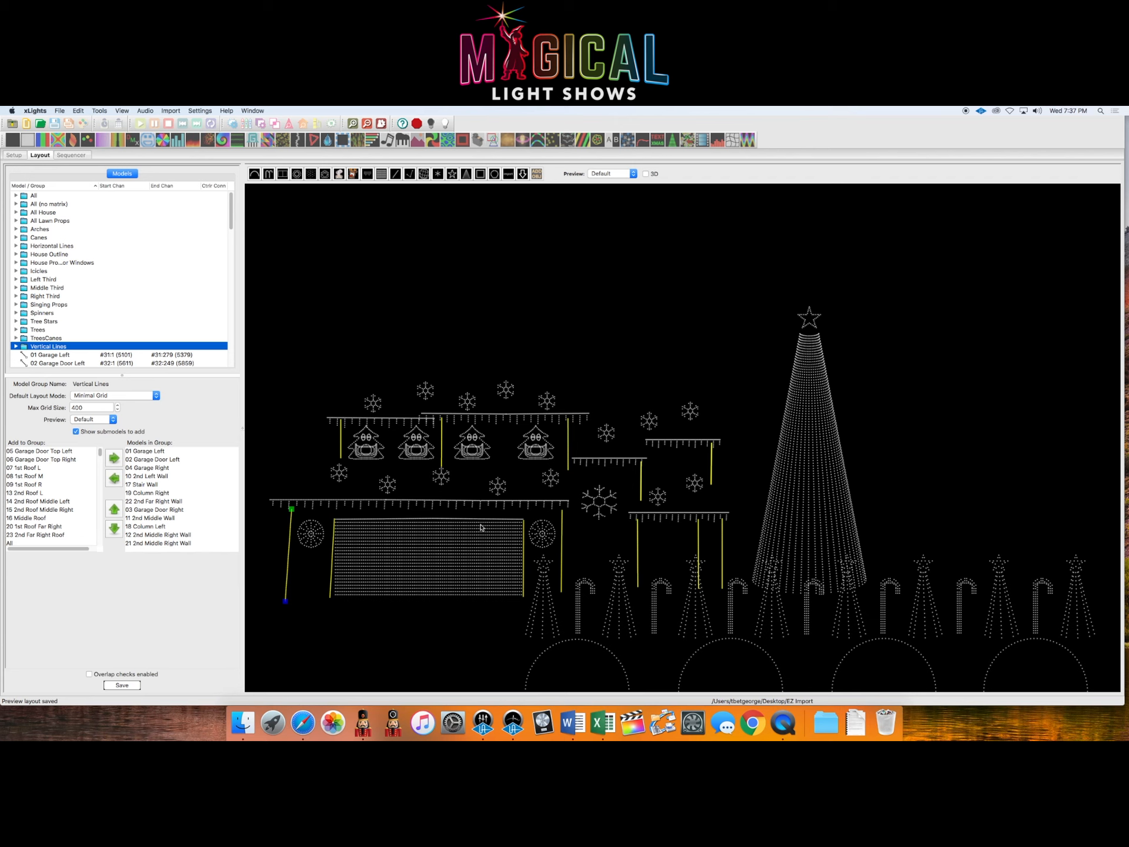
click(450, 536)
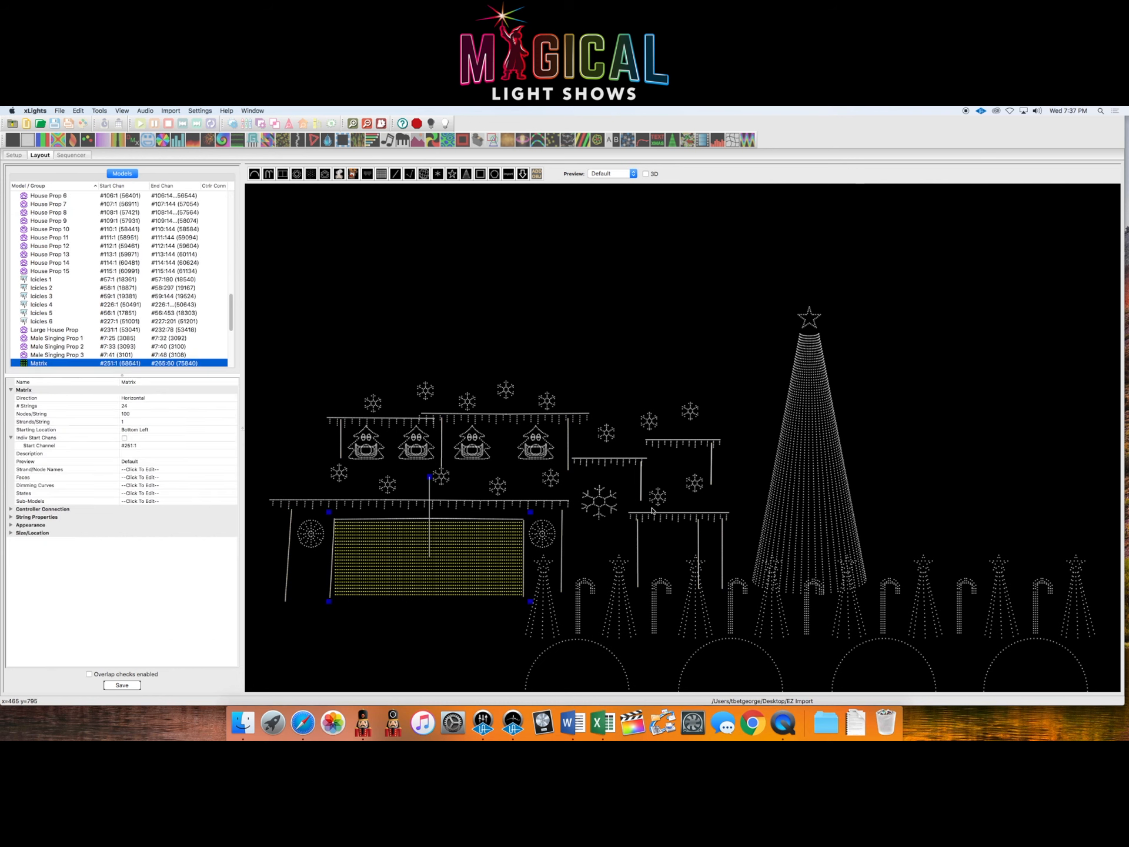
click(785, 460)
click(816, 331)
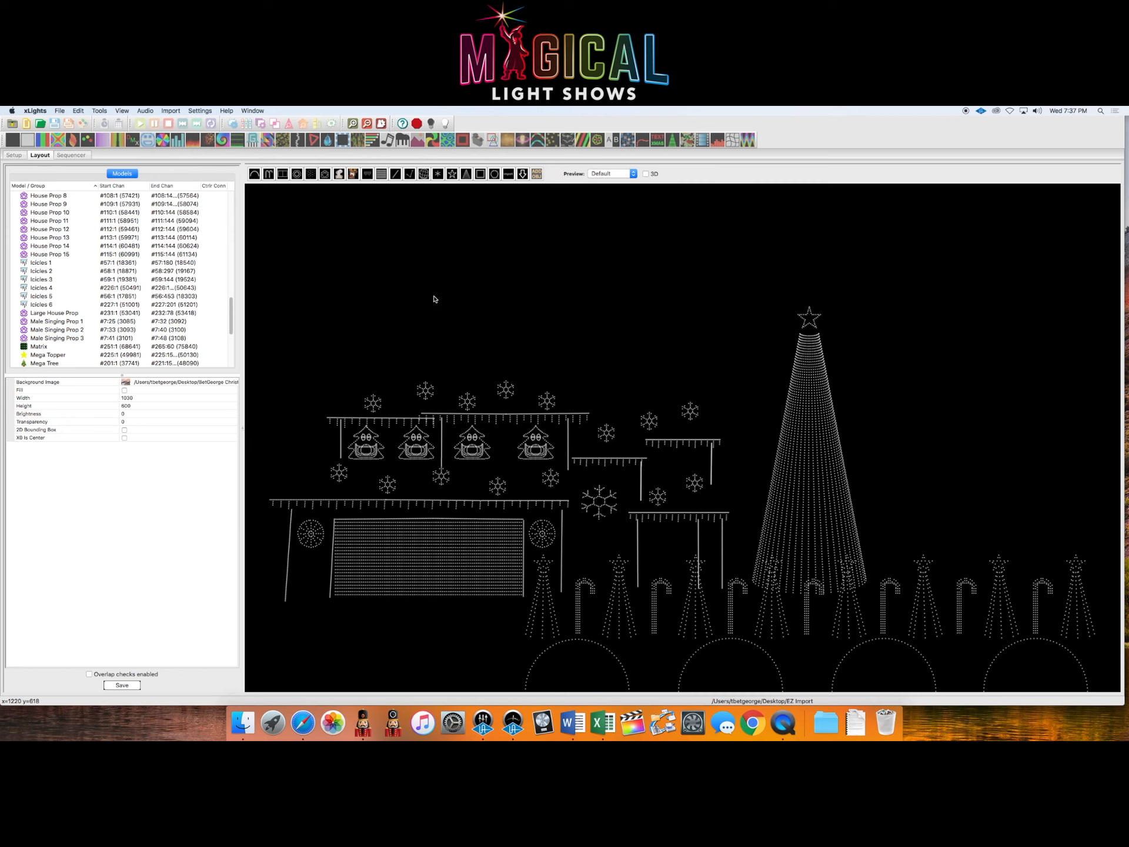
Step: Change the show directory to the Sam folder and inspect the Candy Props model in its layout
click(14, 155)
click(84, 183)
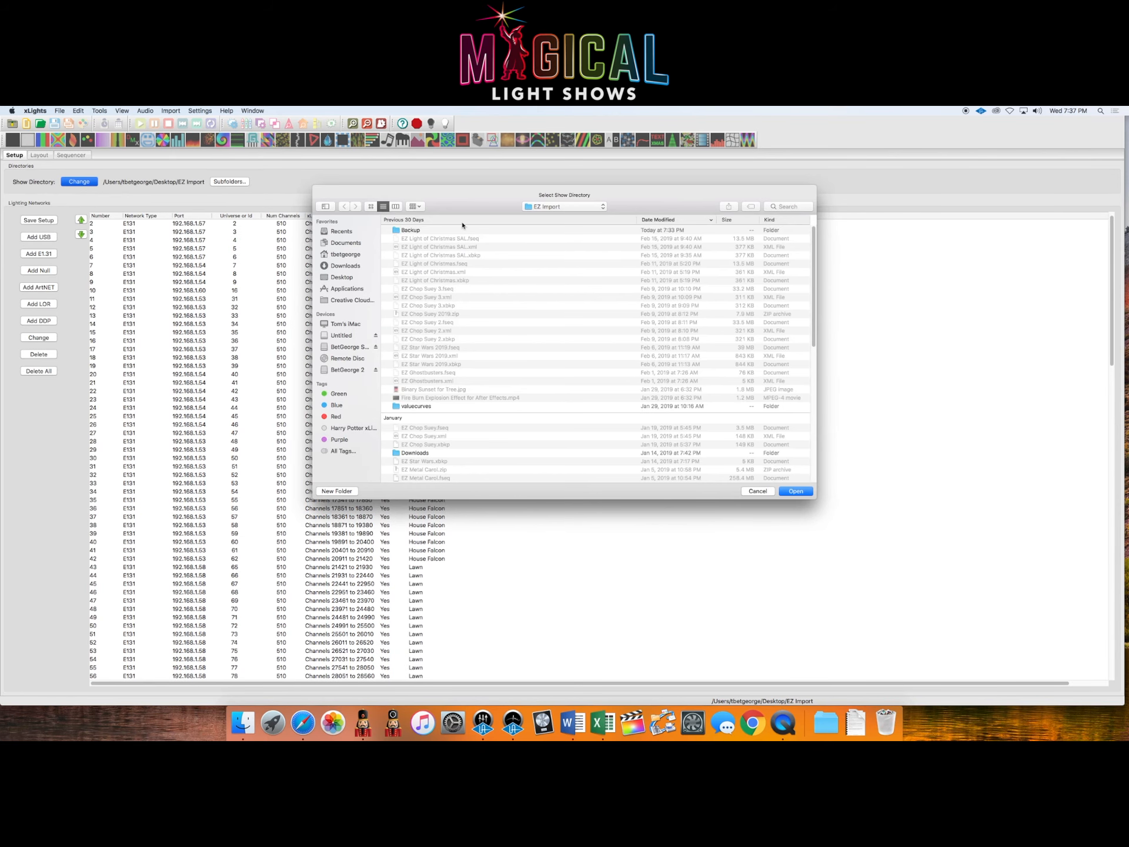
click(564, 206)
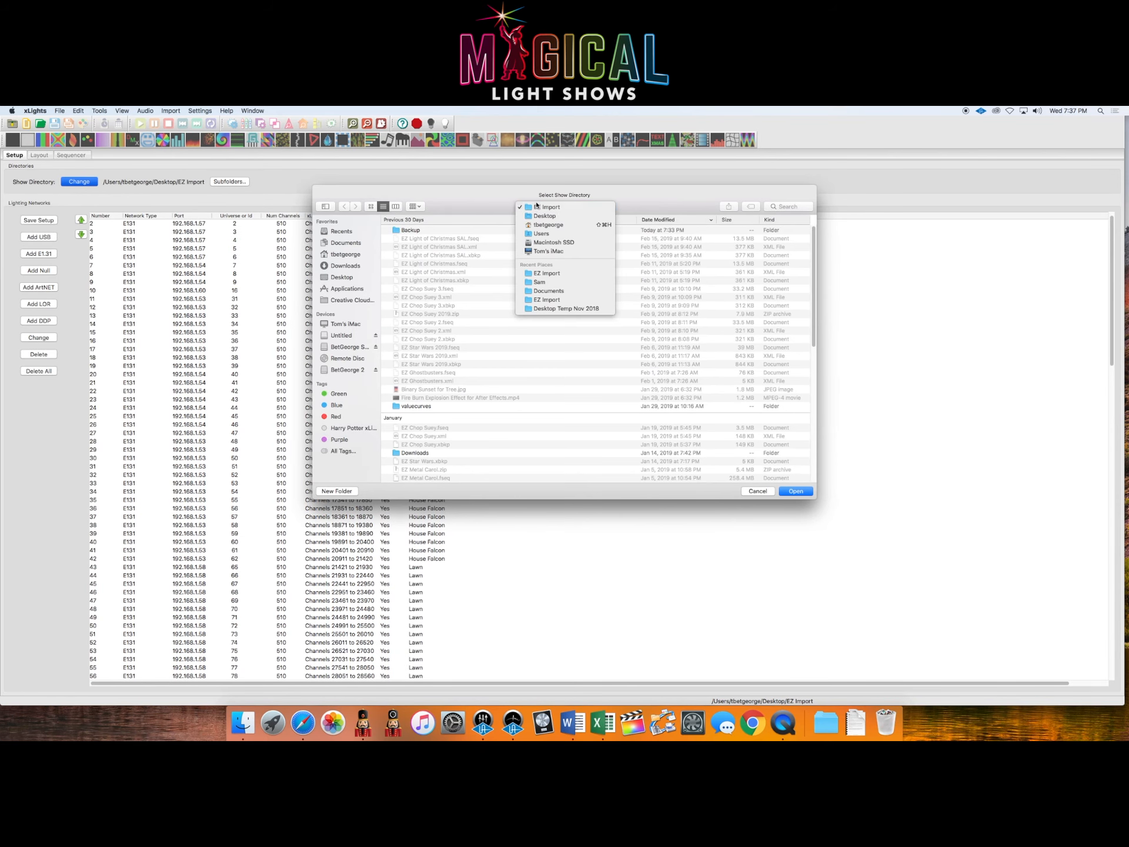
click(525, 280)
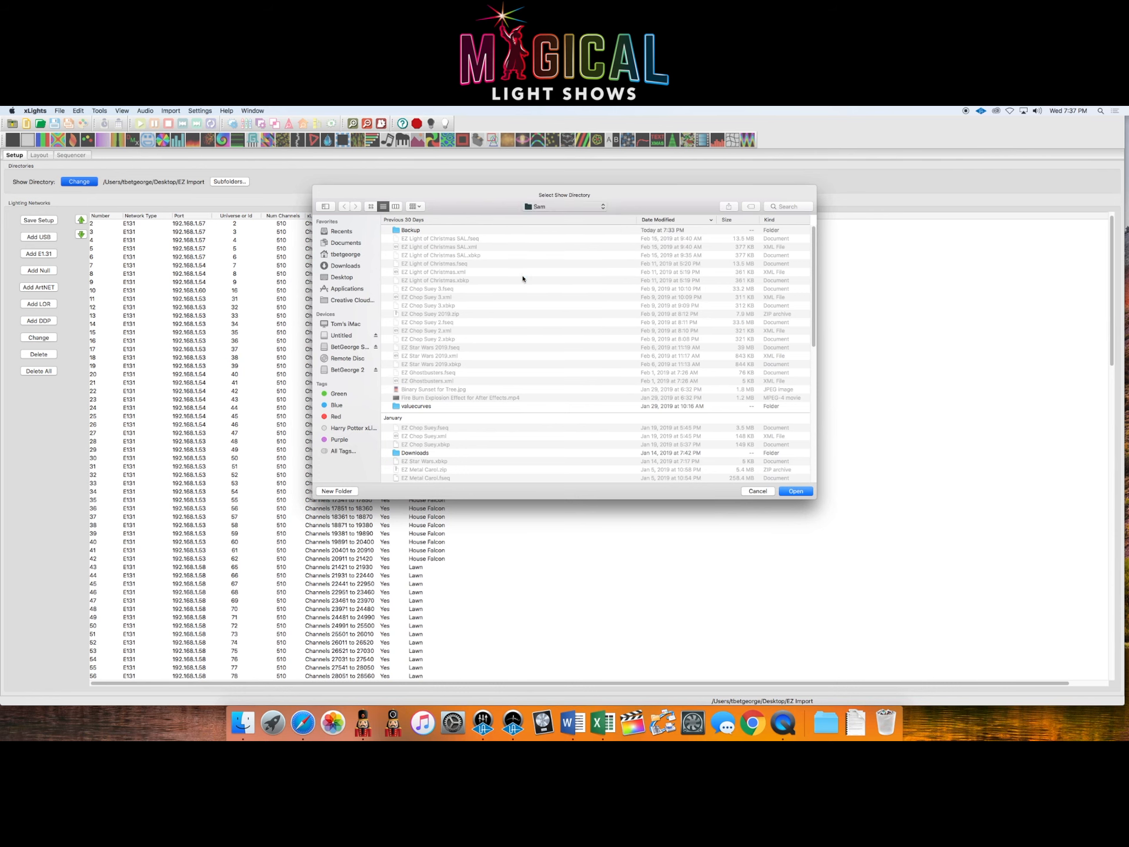
click(797, 492)
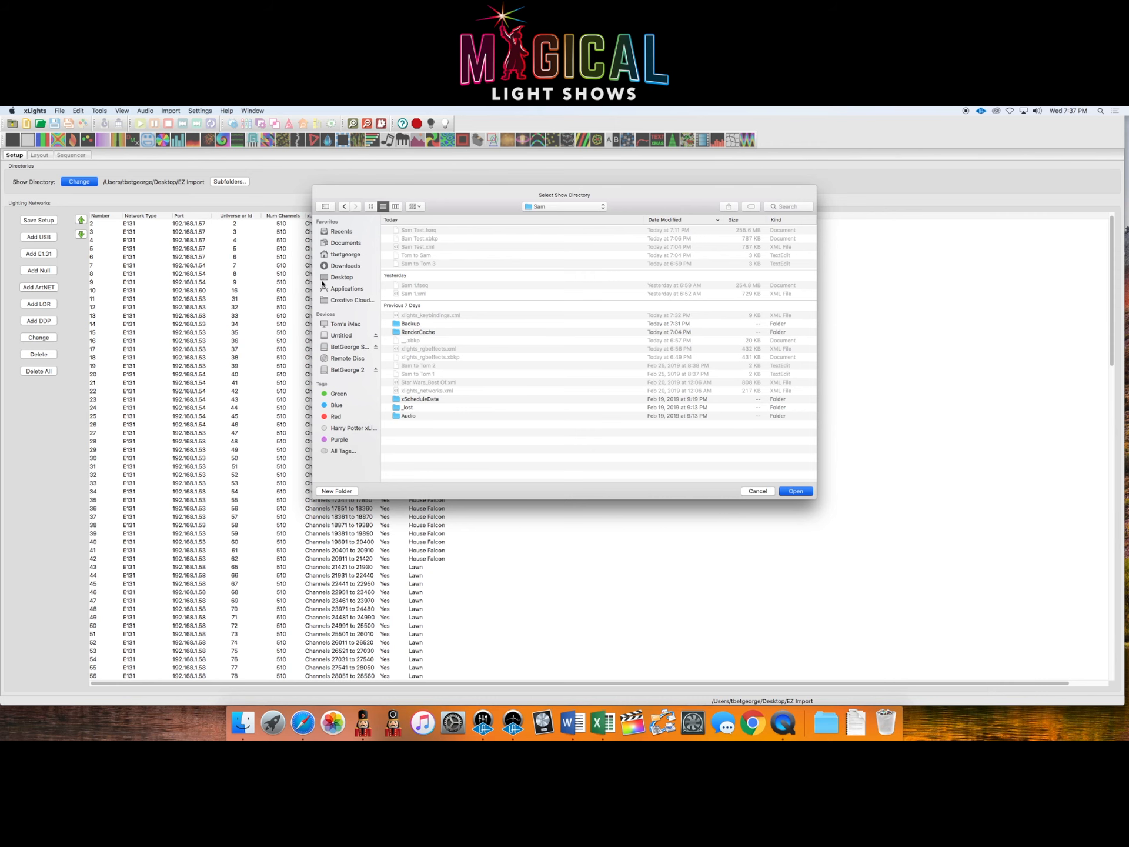
click(39, 155)
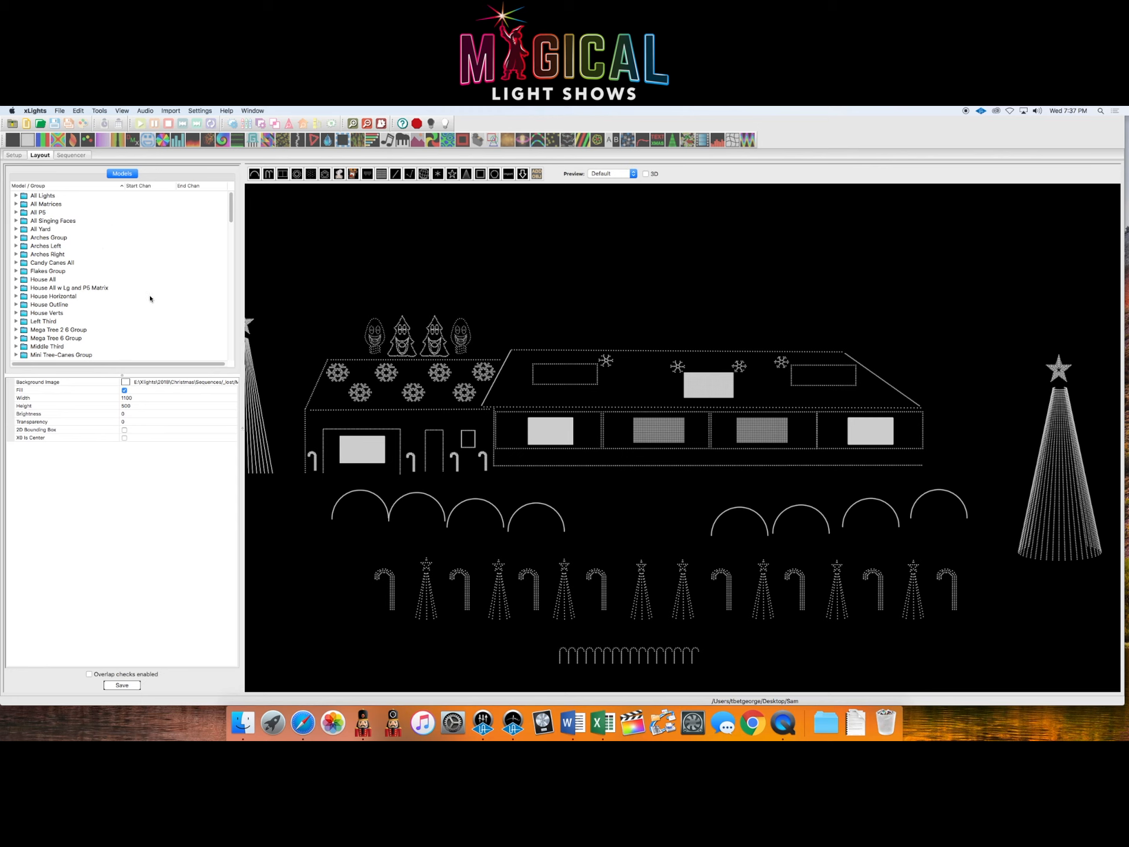
click(596, 659)
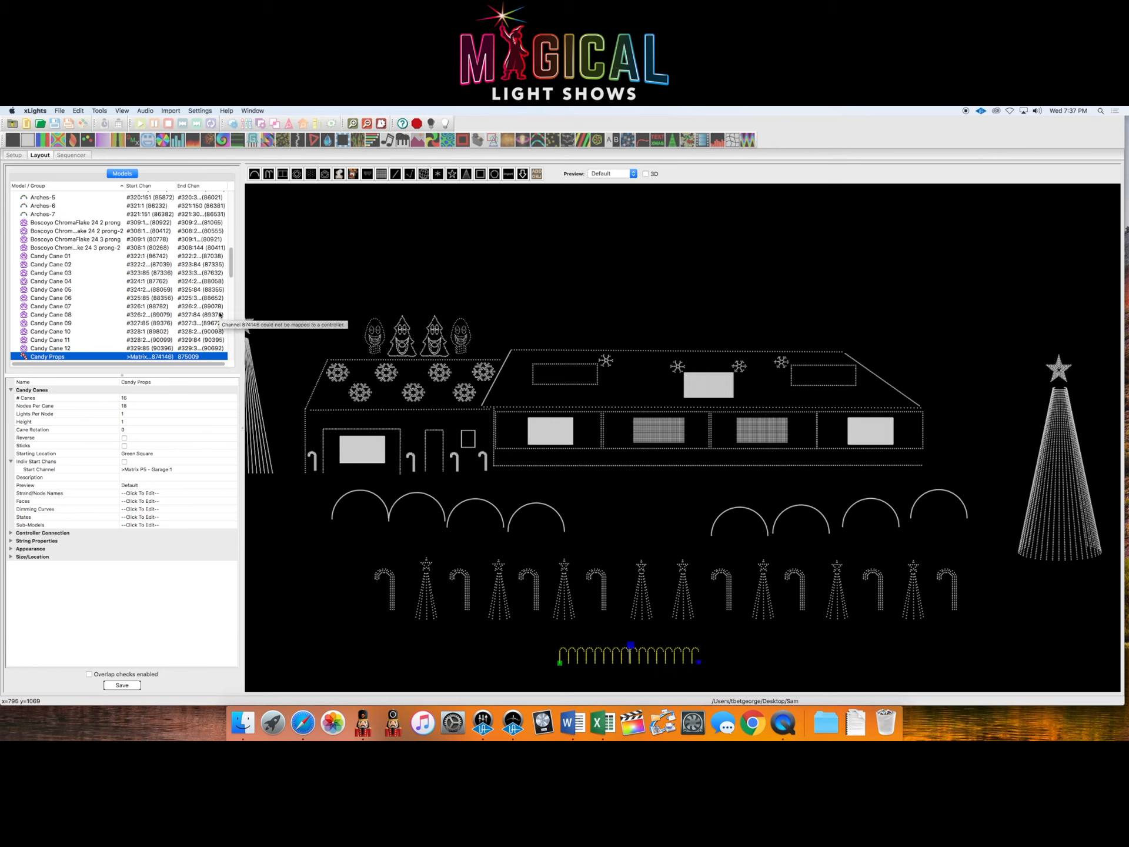
Step: Create a new musical sequence from the Star Wars Suite with SFX MP3 at 40fps (25ms) with the All Models view
click(59, 110)
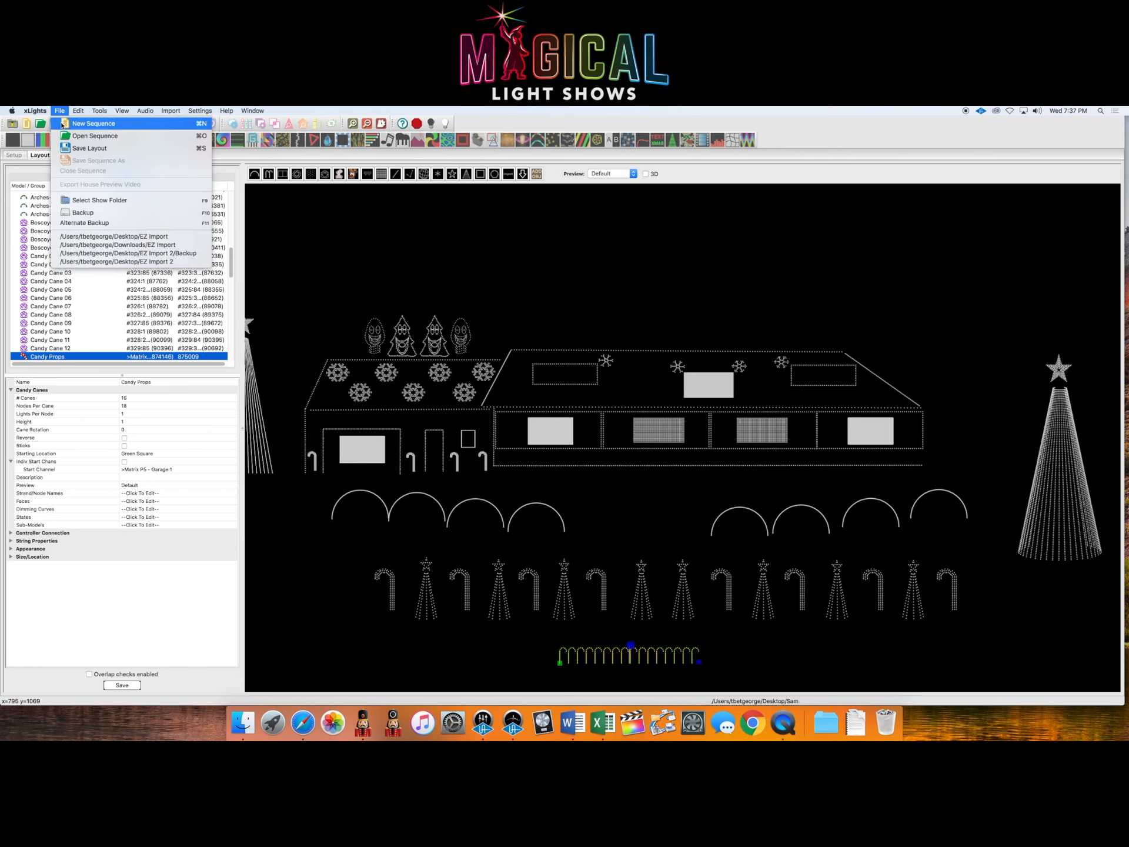
click(62, 124)
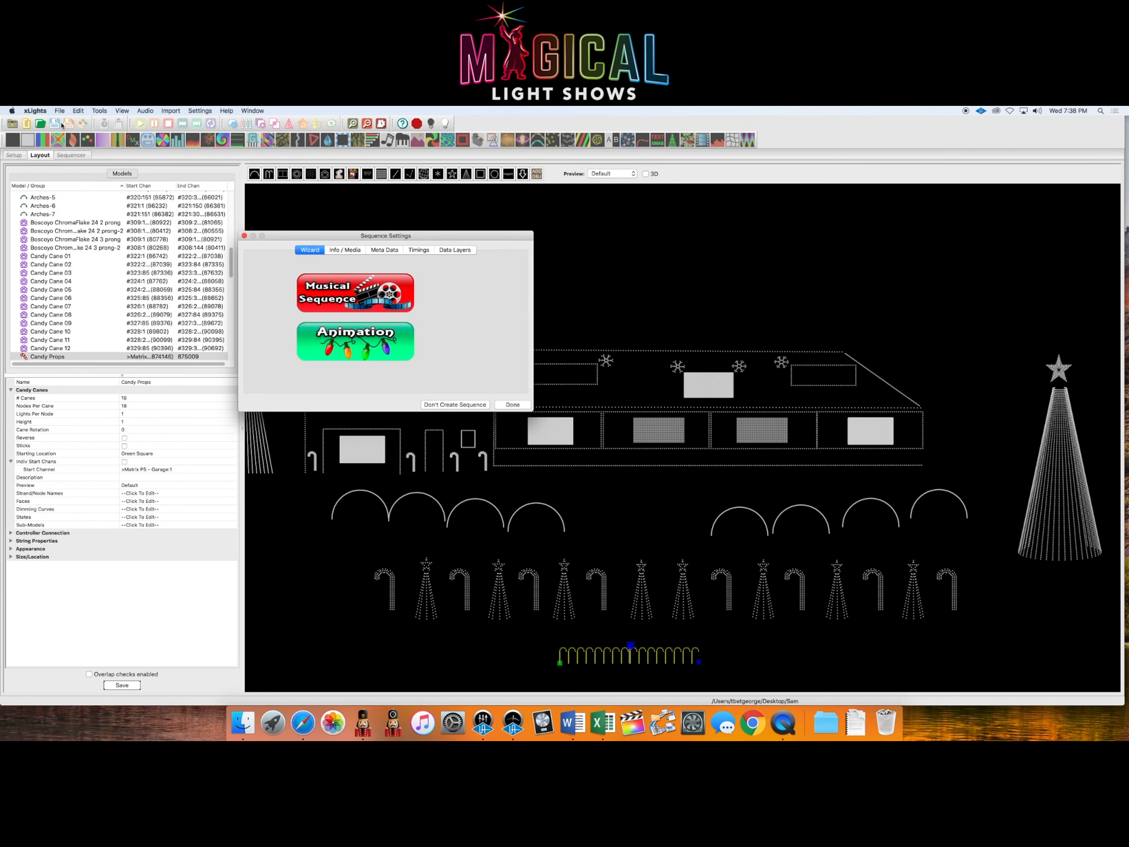
click(357, 287)
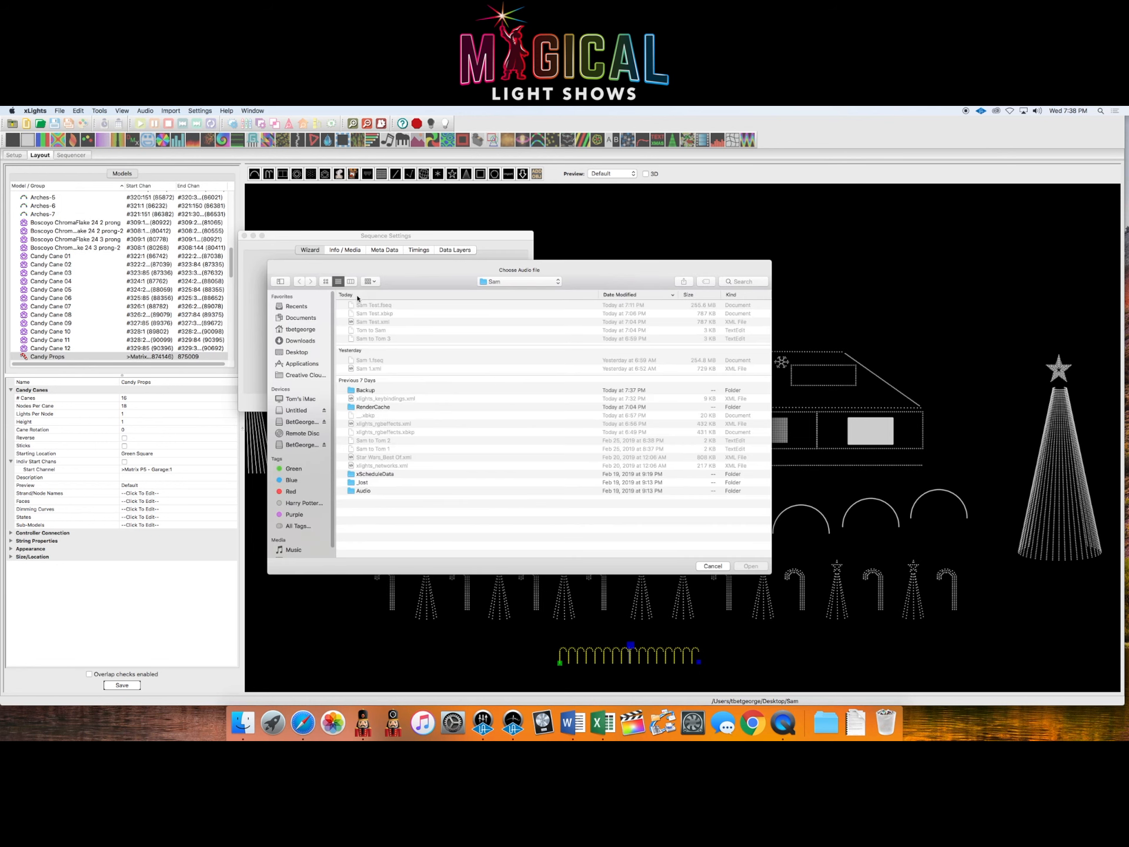
click(735, 280)
text(star)
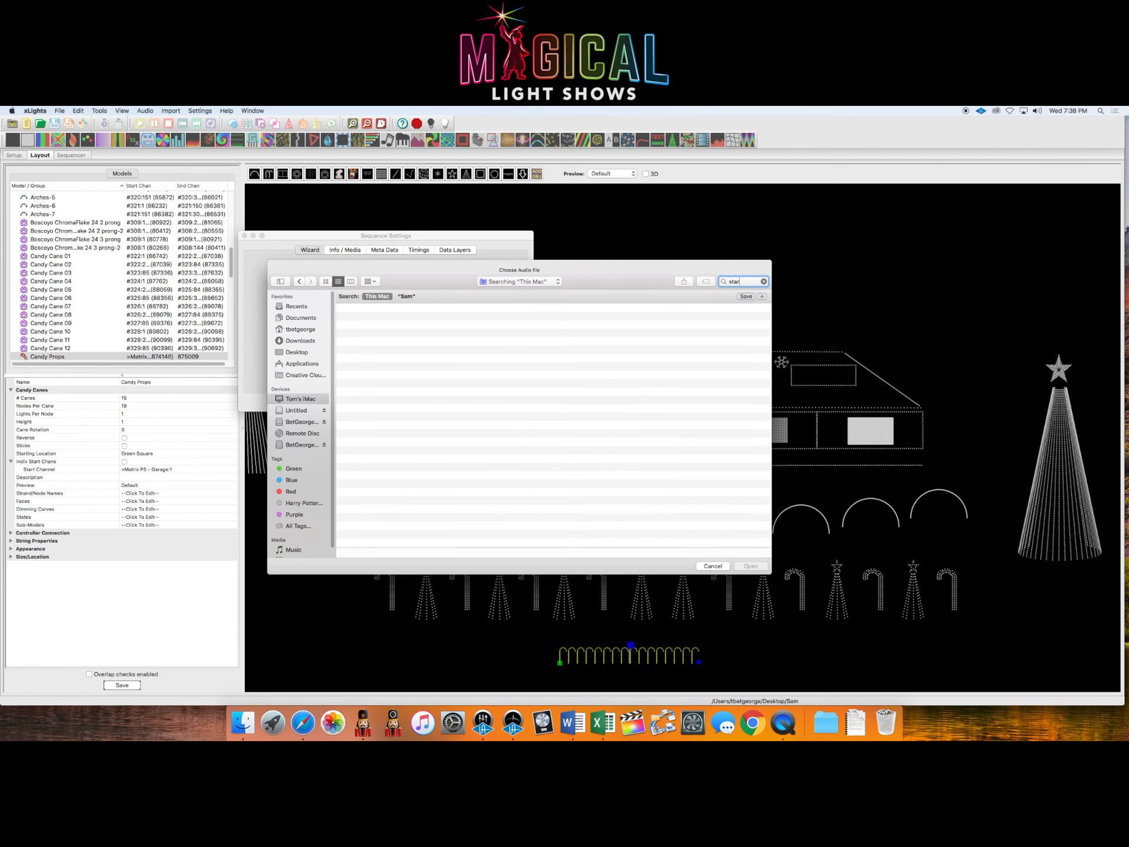
click(375, 320)
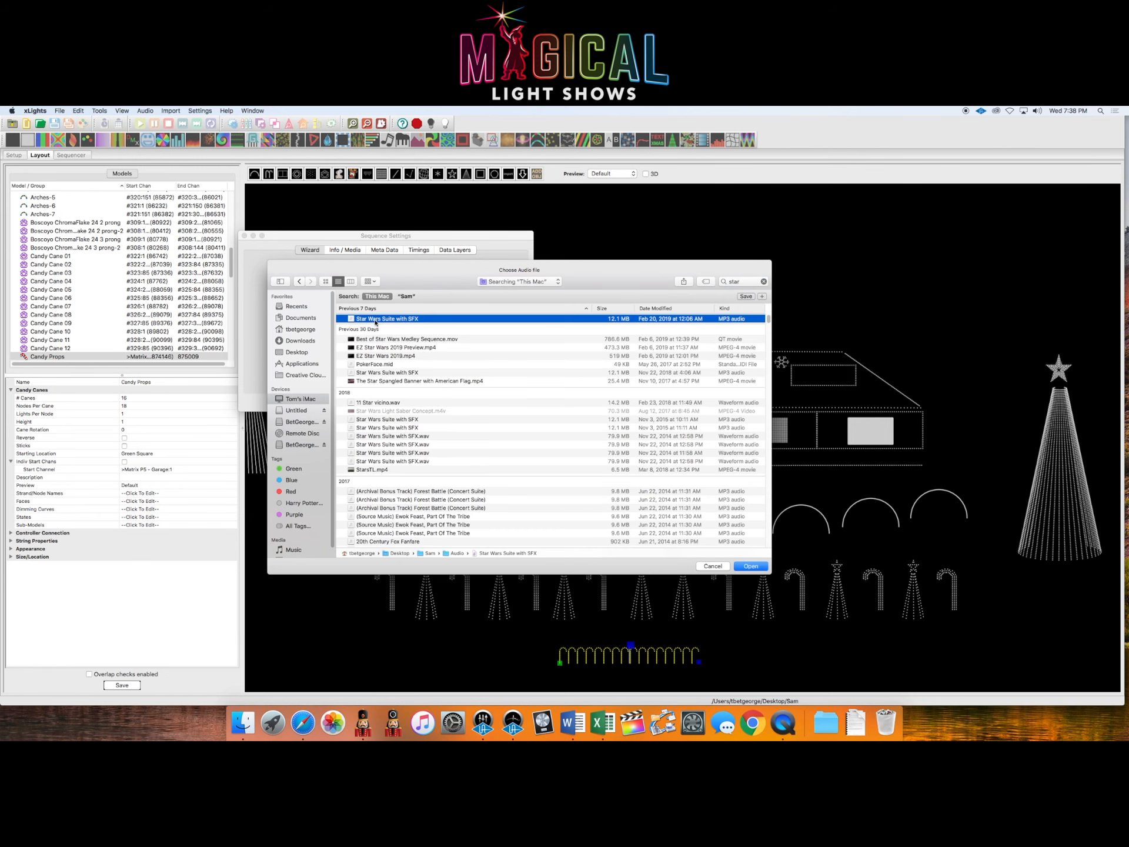
double_click(375, 320)
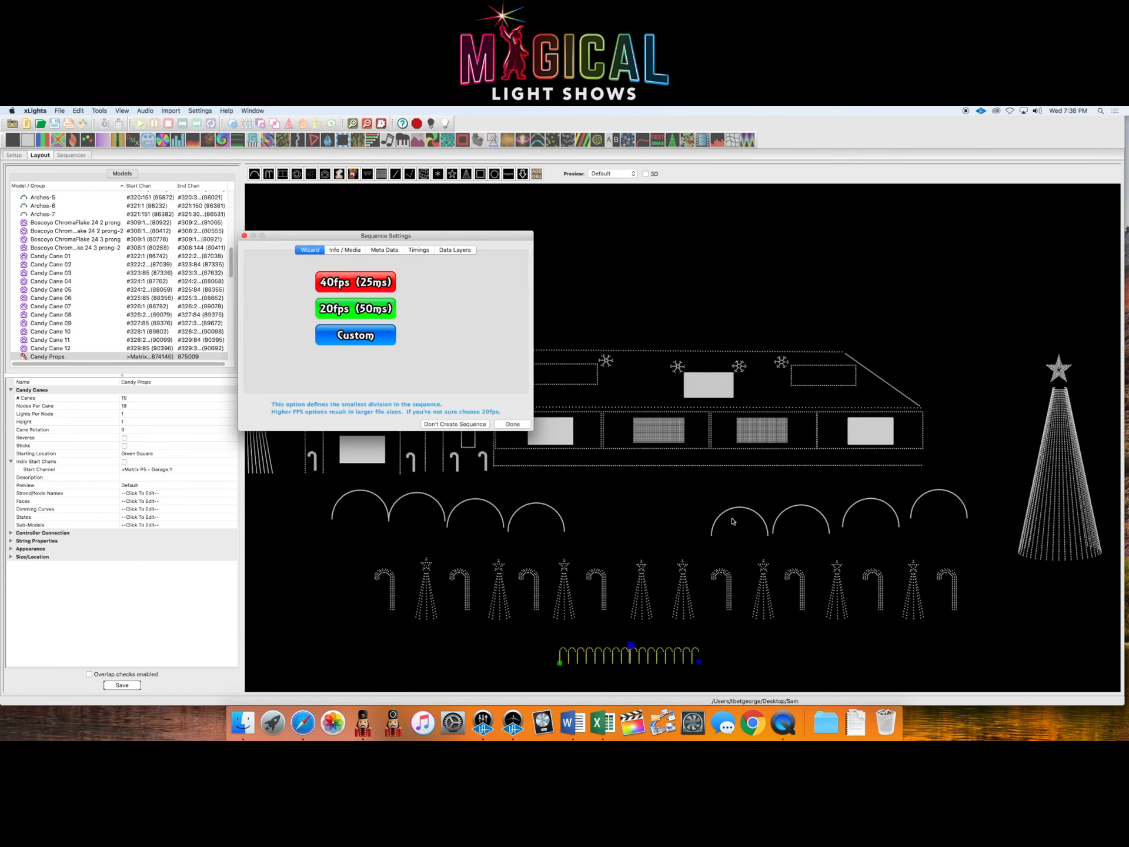
click(331, 282)
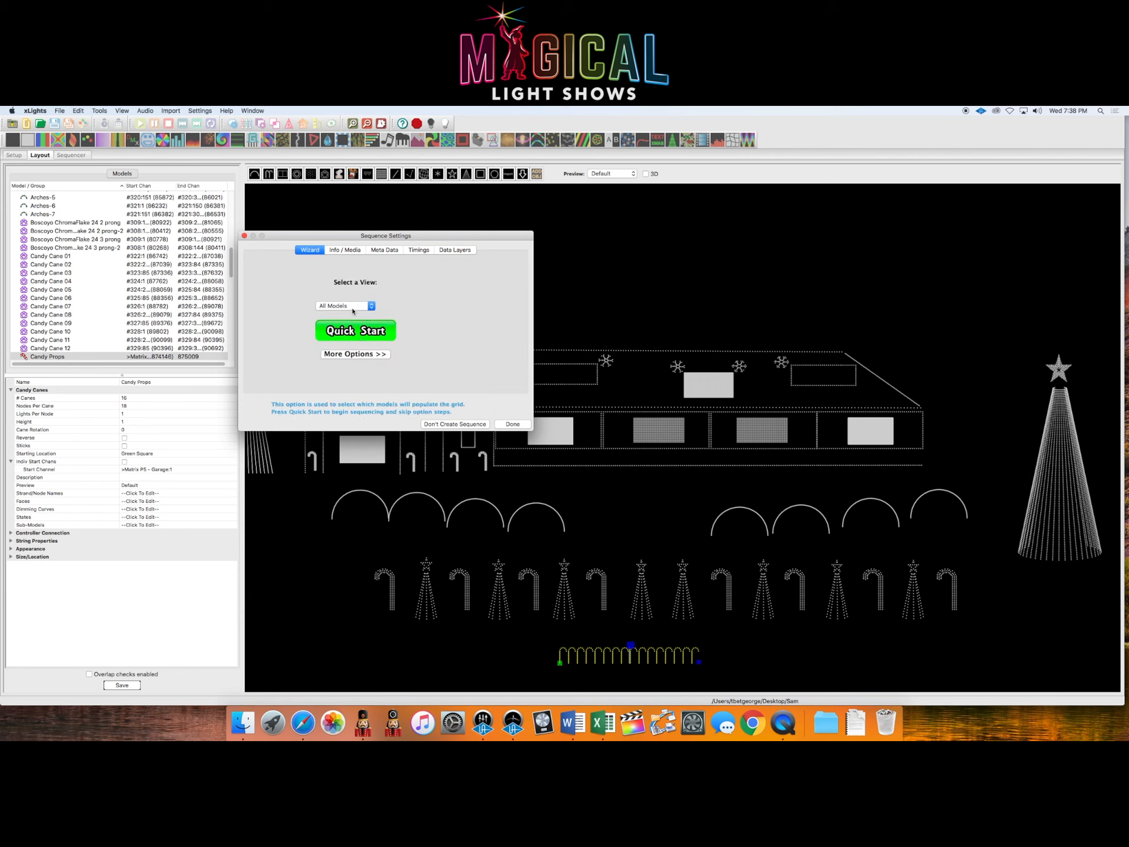
click(510, 424)
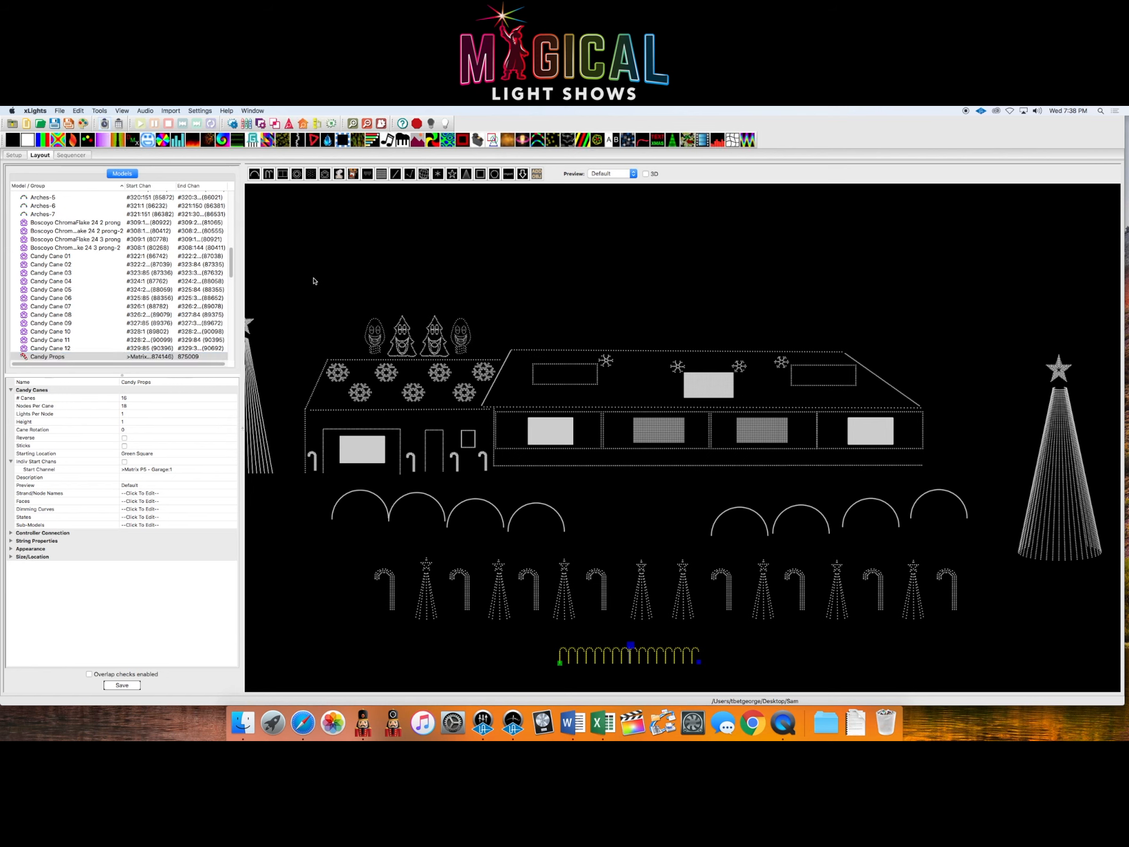
Step: Start an effects import from EZ Star Wars 2019.xml in the EZ Import folder
click(167, 110)
click(171, 123)
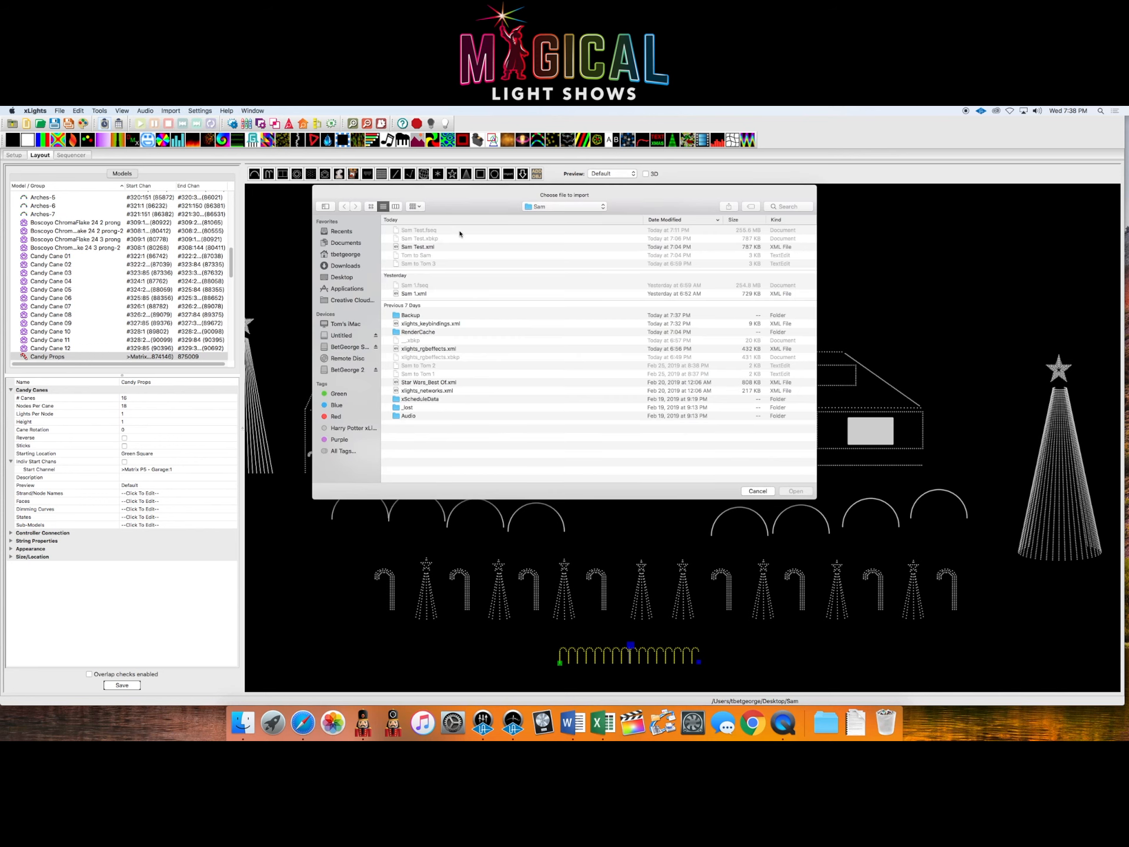
click(542, 208)
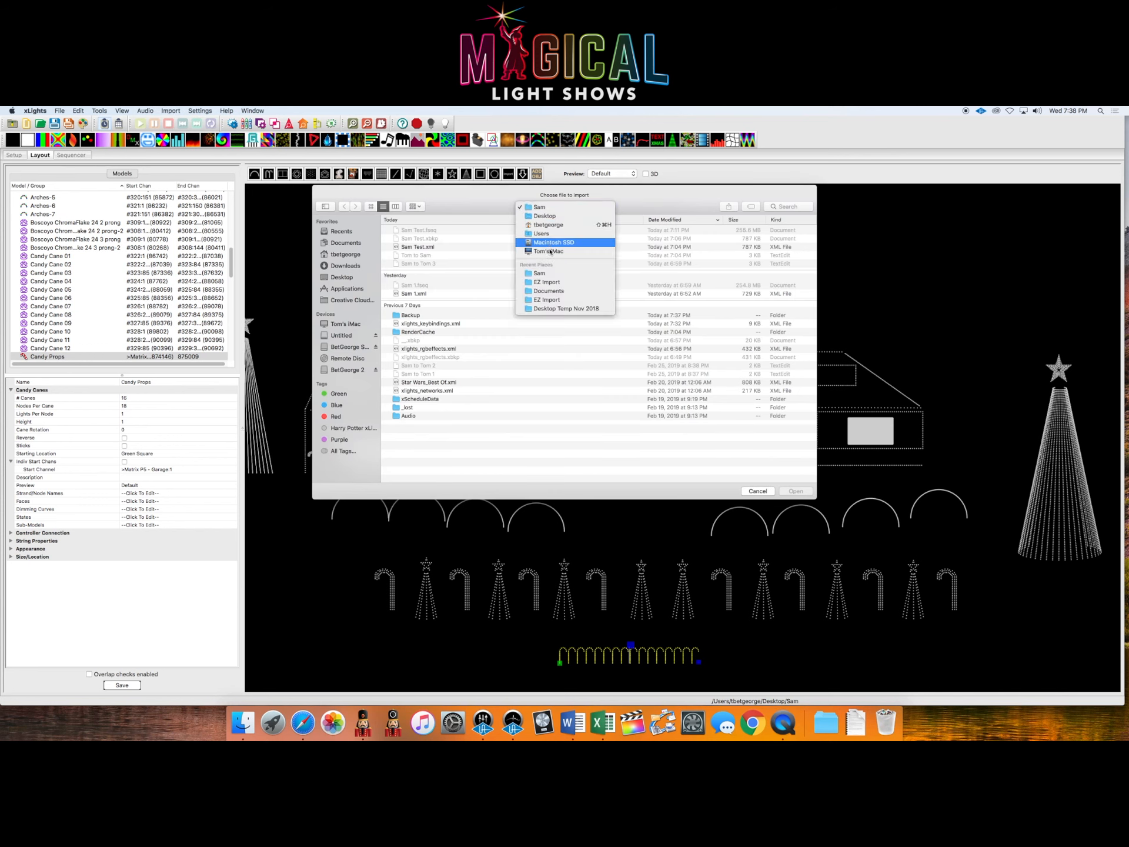
click(556, 283)
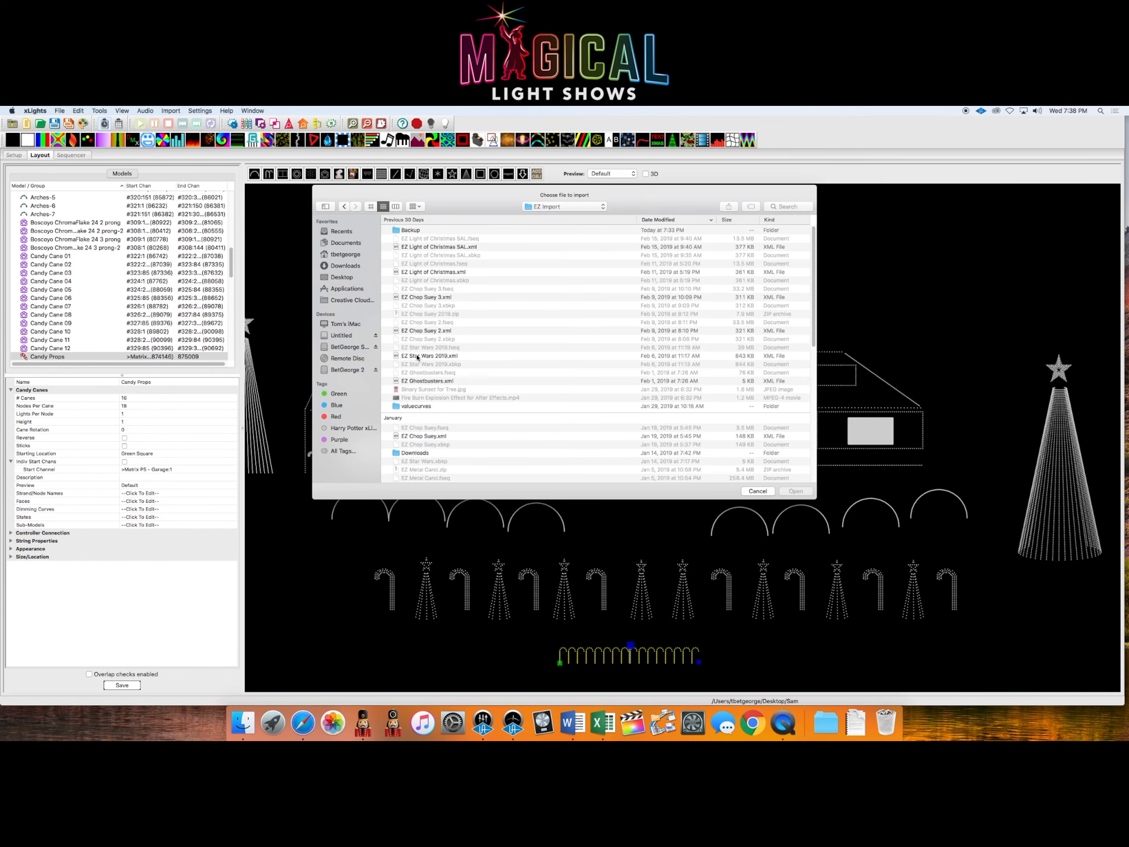
click(418, 357)
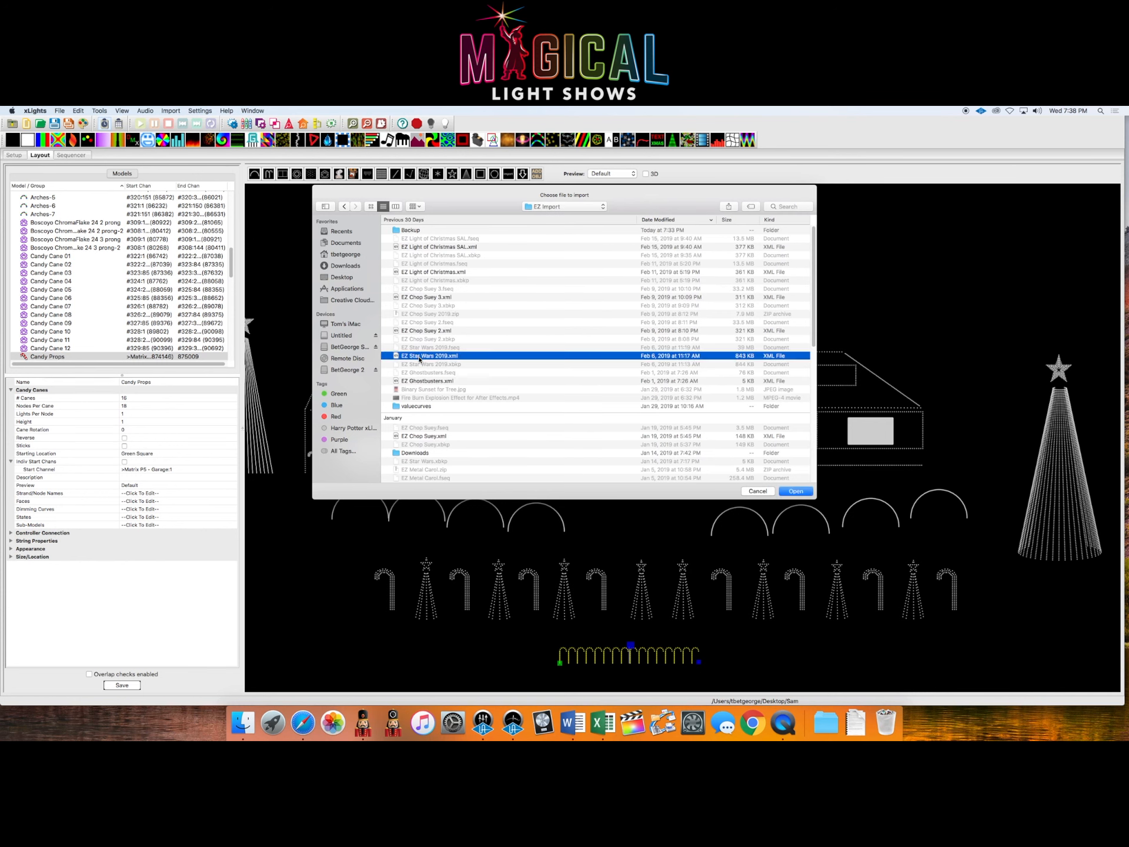
key(Return)
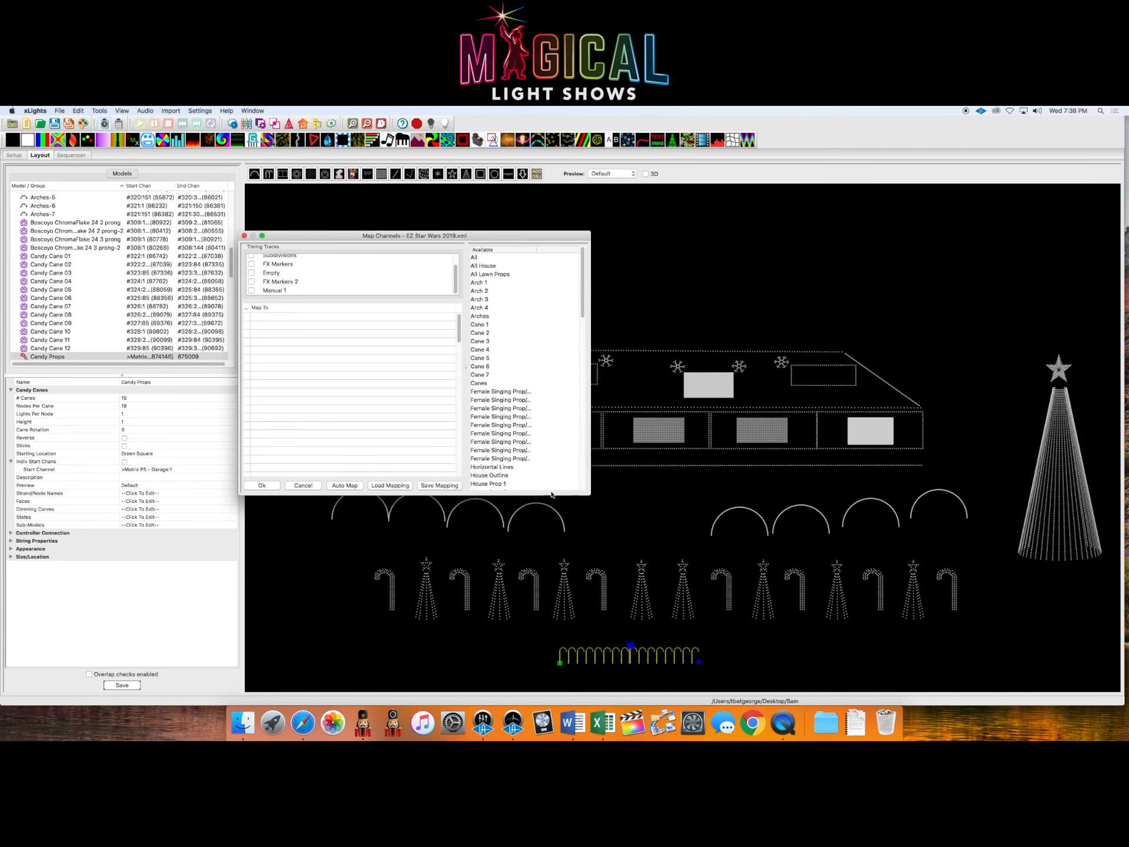
Step: Enlarge the channel mapping window and widen its Available and Model columns so the full names are readable
drag(588, 495, 1113, 616)
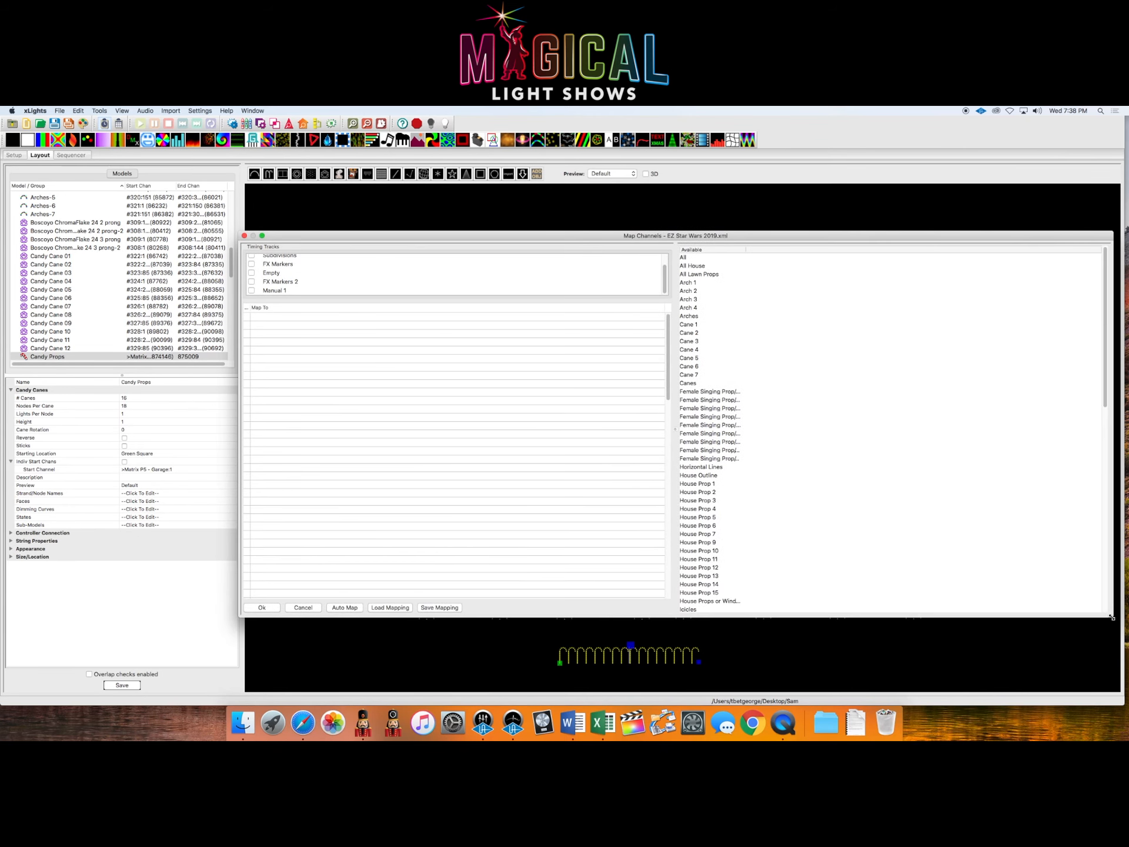
drag(745, 250, 825, 257)
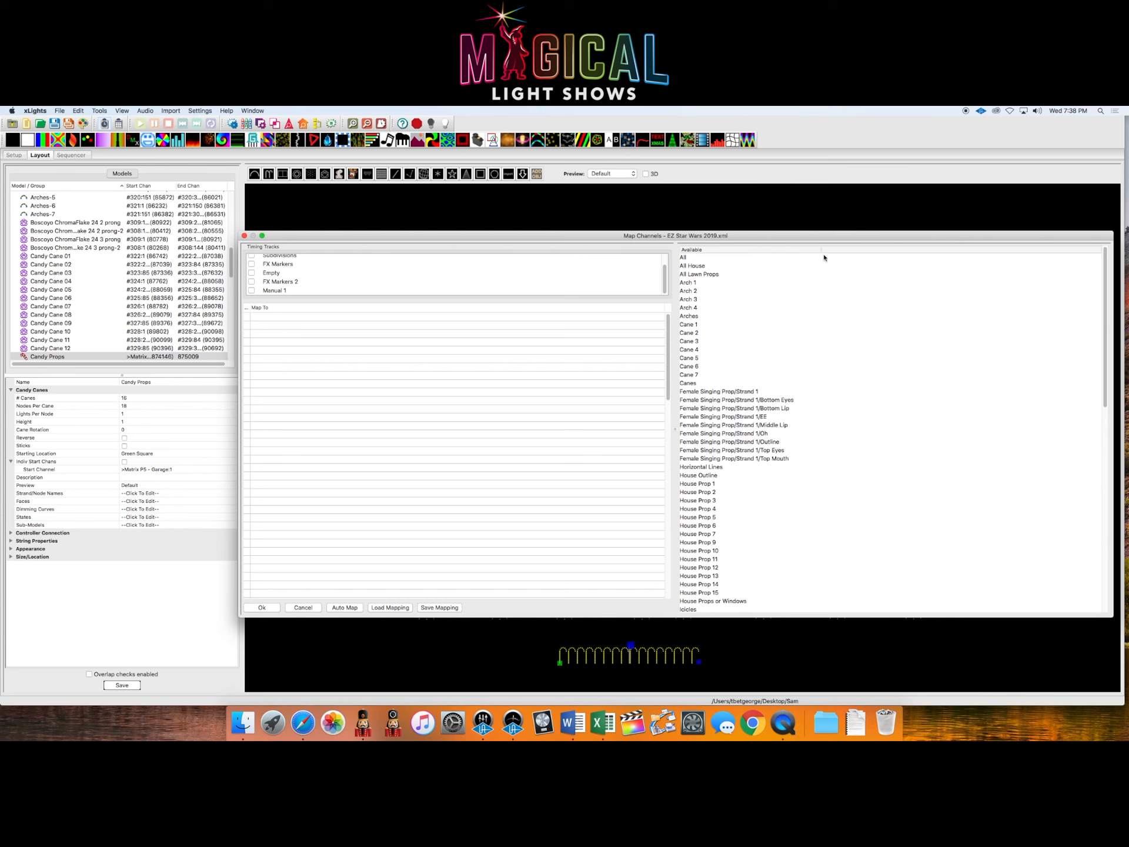
drag(248, 306, 408, 319)
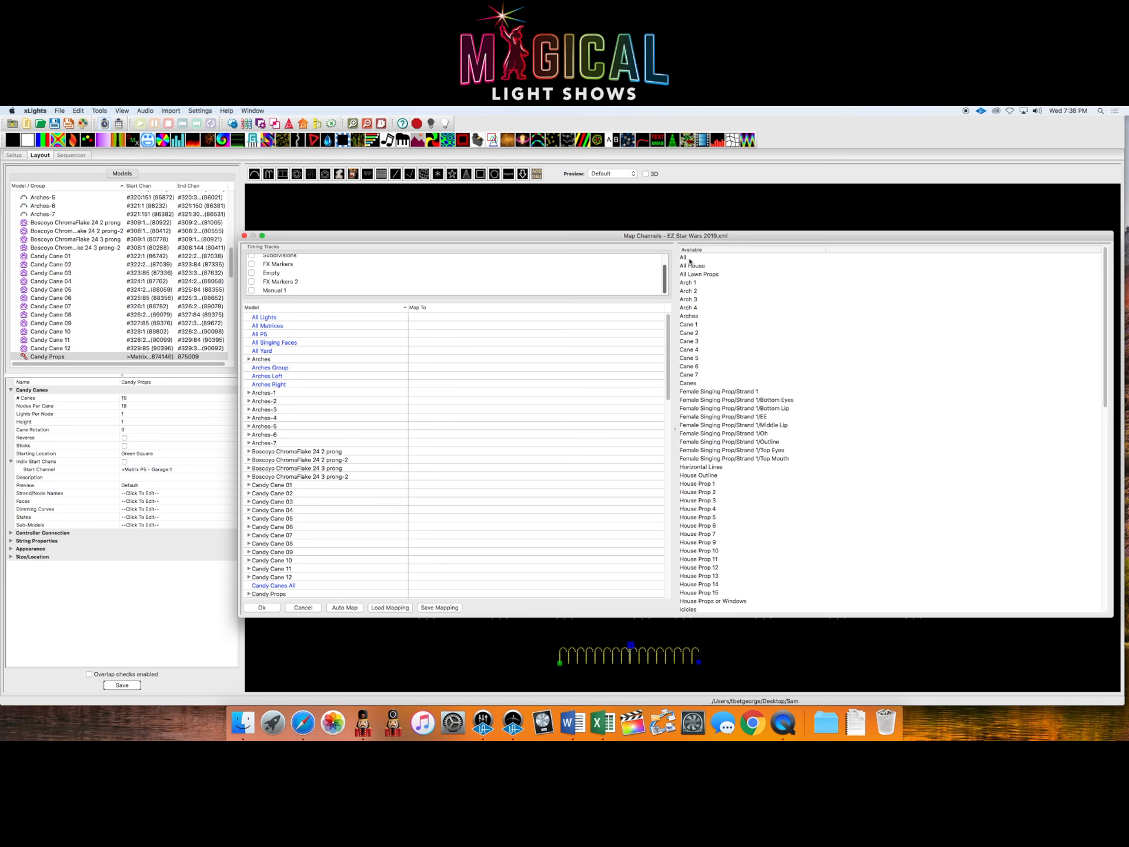
Step: Map the source group All to All Lights and the source group All House to House All
click(688, 259)
drag(688, 259, 494, 318)
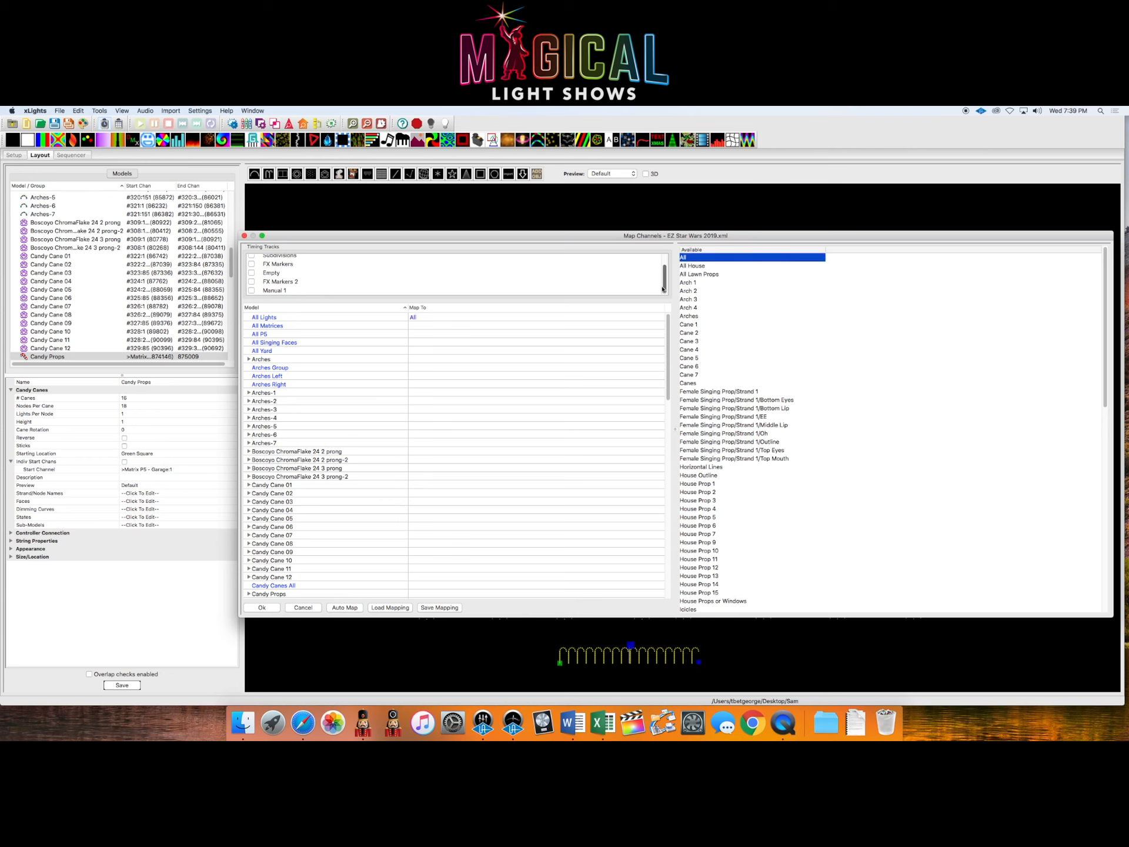
drag(687, 266, 784, 345)
scroll(520, 382, down, 10)
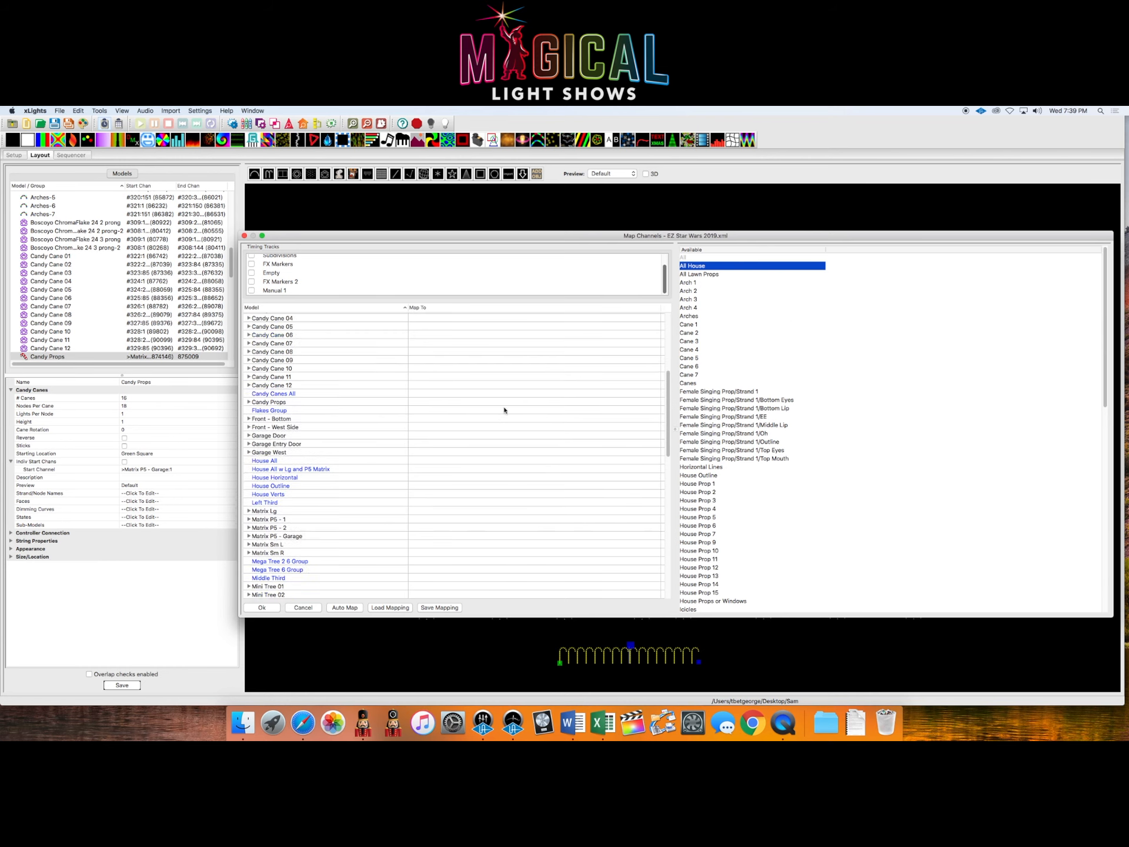
scroll(426, 438, down, 1)
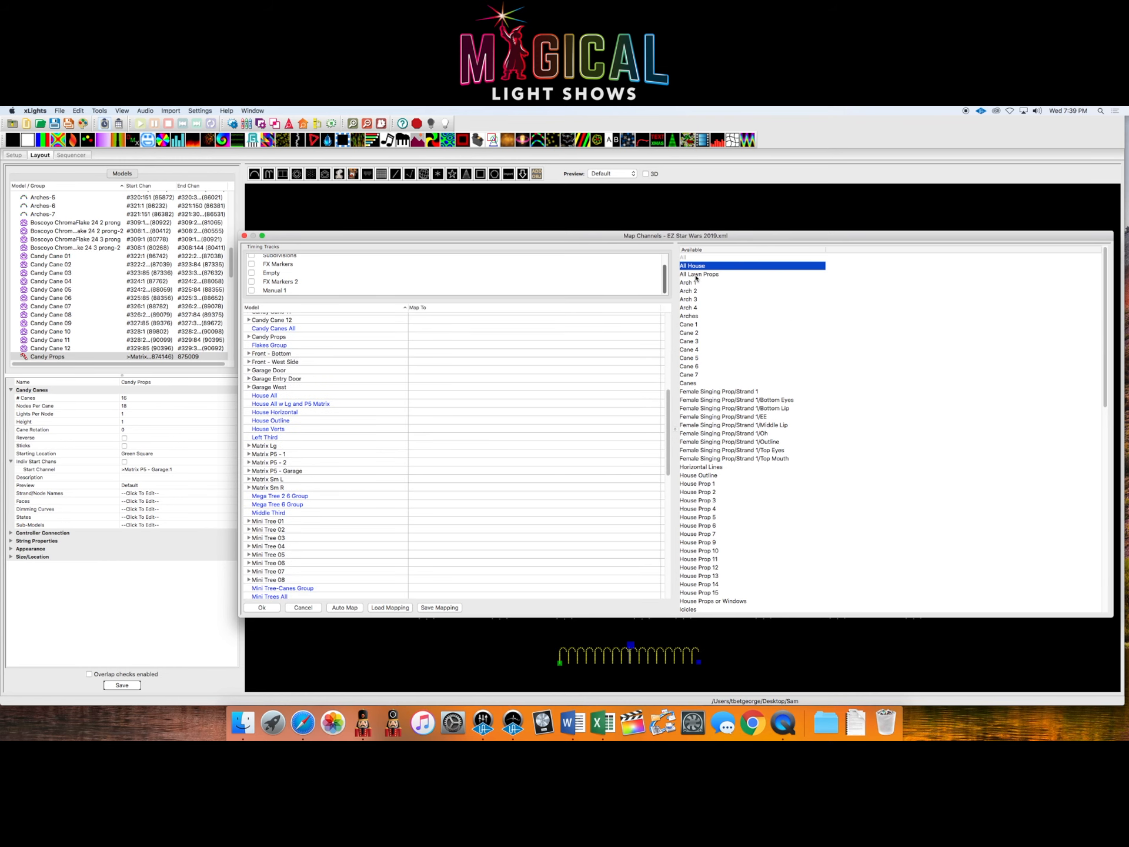
drag(693, 266, 499, 396)
Step: Load the saved mapping file Tom to Sam from the Sam folder without saving the current mapping changes
click(409, 608)
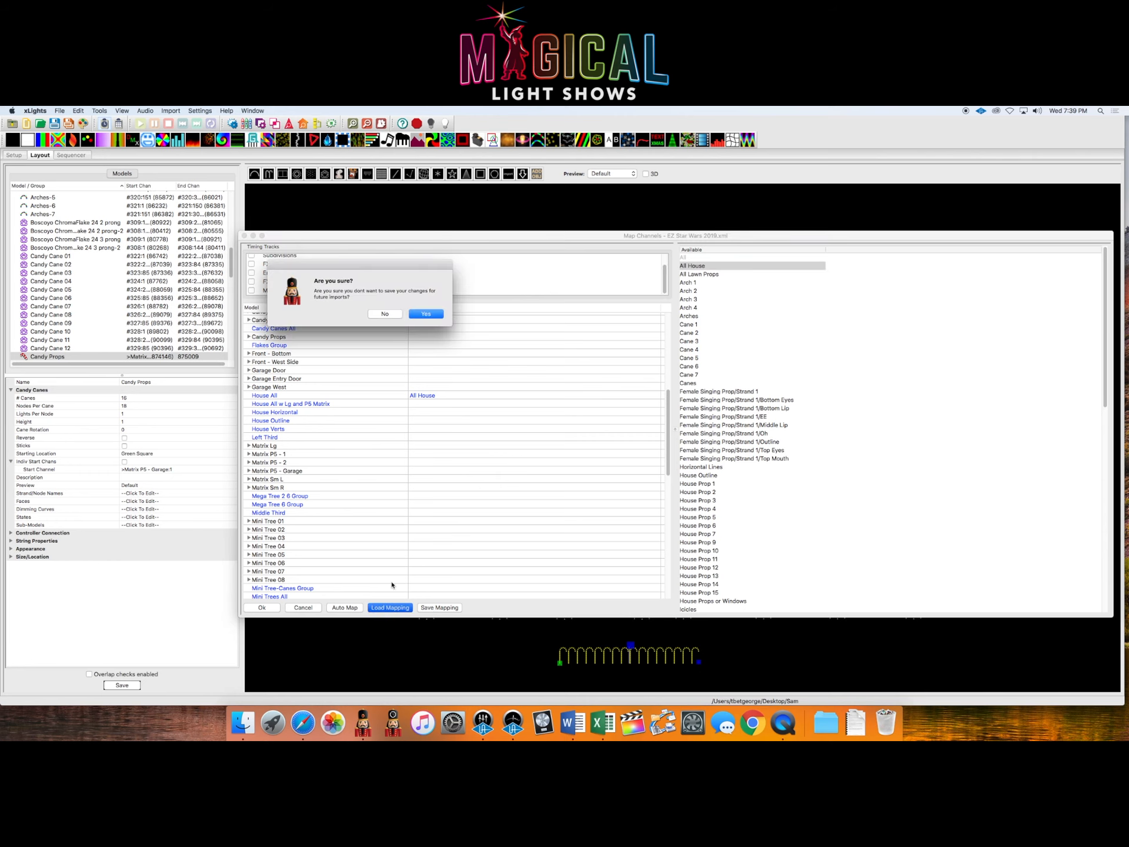
click(421, 314)
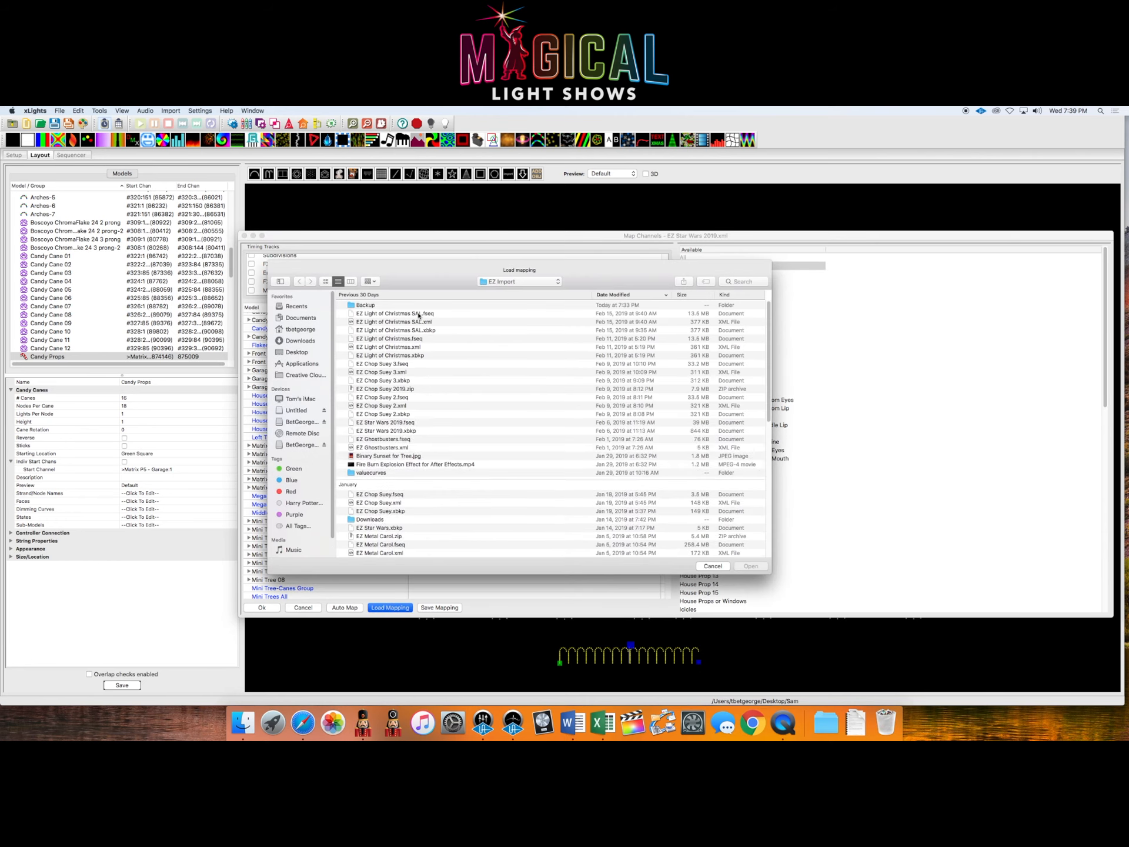
click(492, 283)
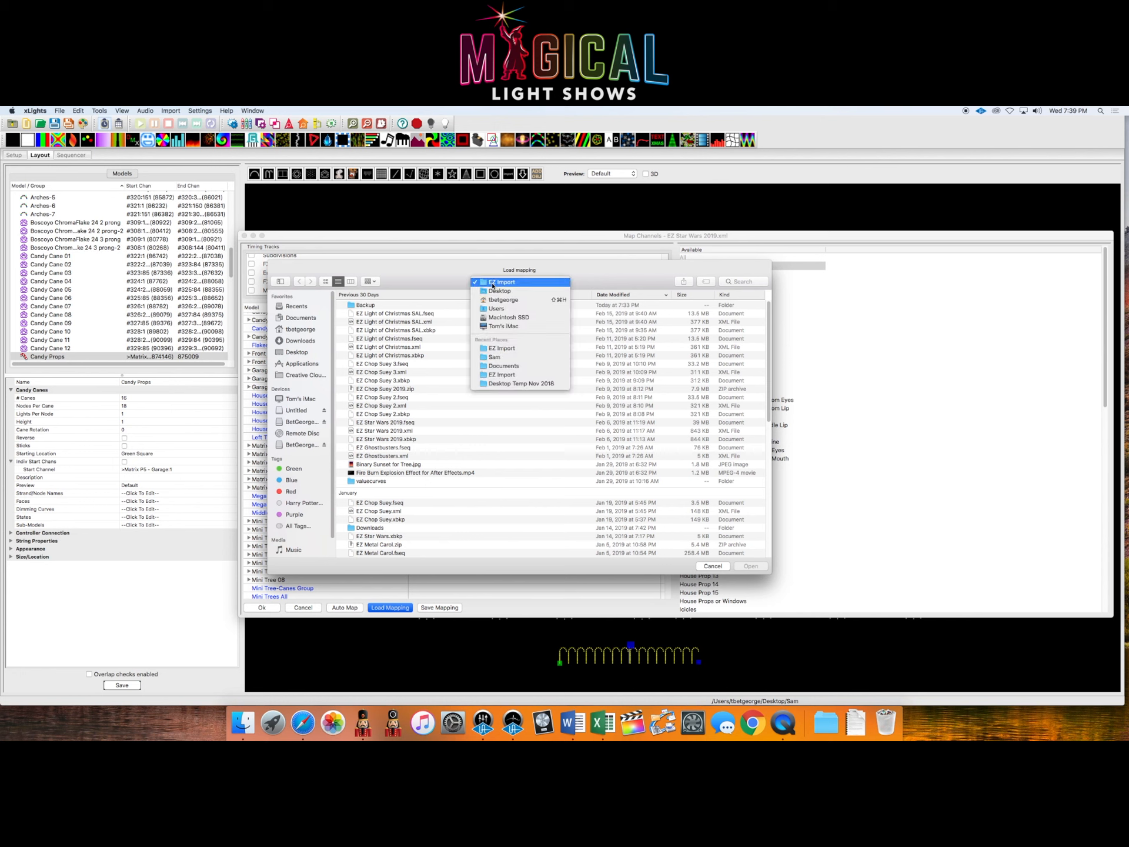
click(486, 356)
click(370, 331)
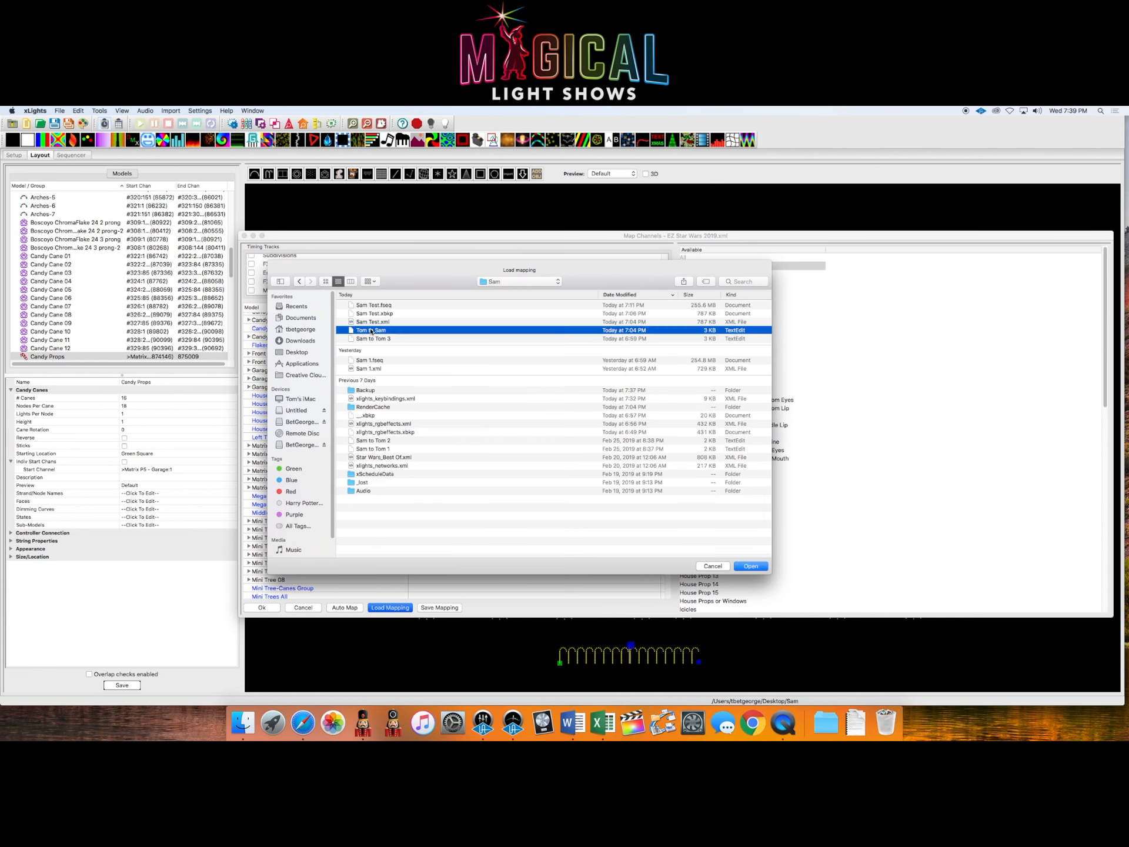
double_click(373, 333)
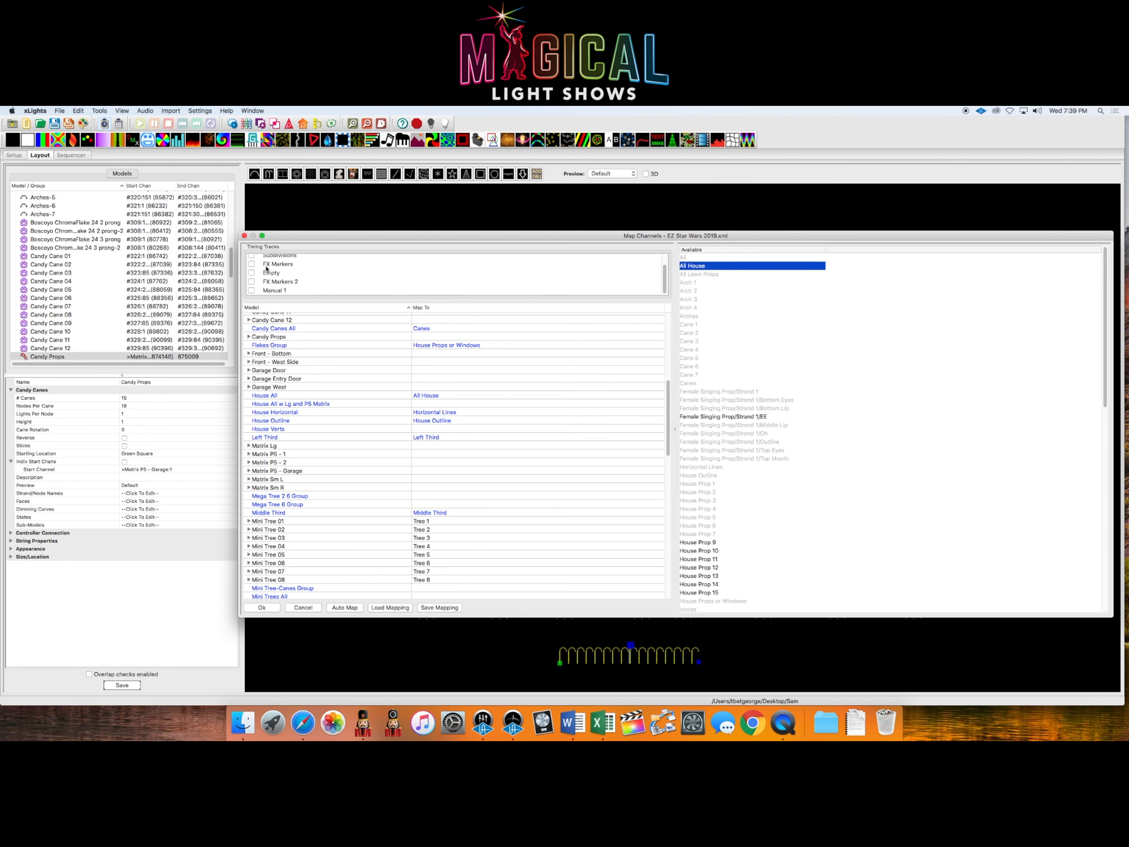
Step: Include the timing tracks Manual 1, FX Markers 2, Empty, FX Markers, Subdivisions and New Timing in the import
click(252, 290)
click(251, 282)
click(252, 273)
click(252, 264)
click(250, 257)
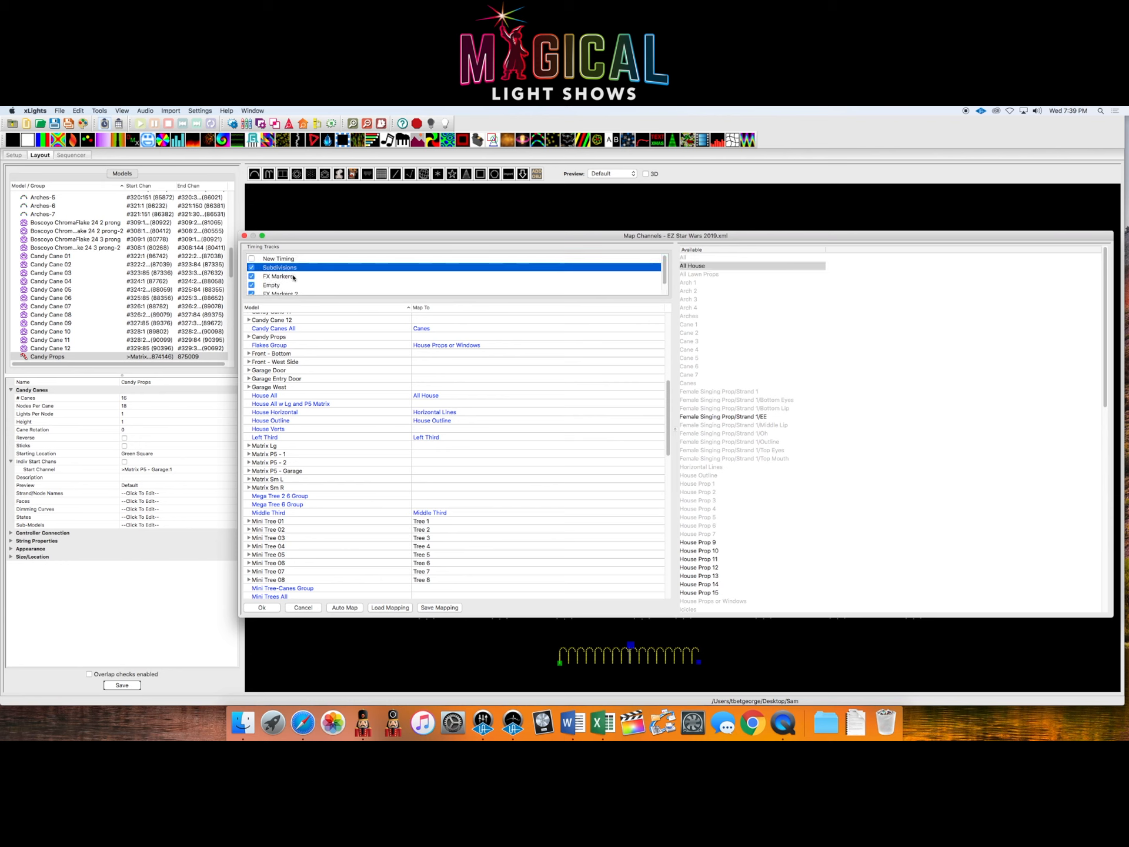
click(251, 259)
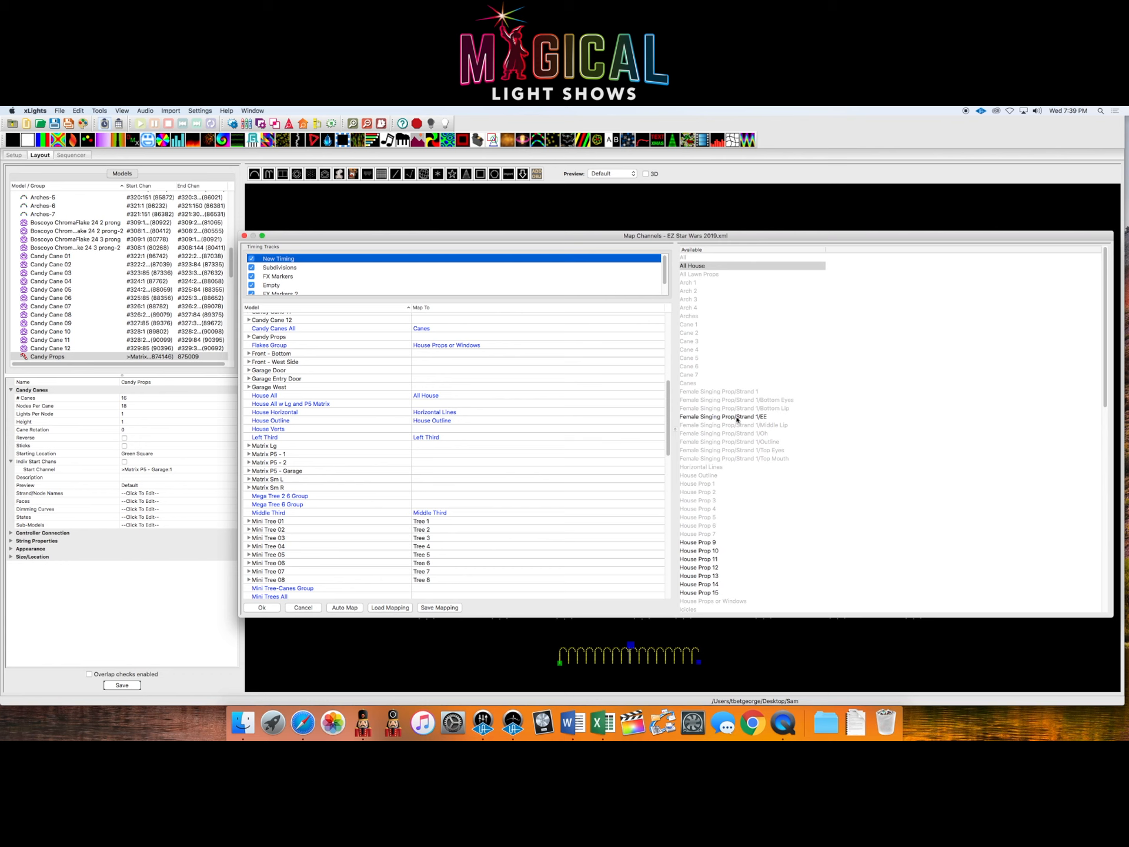
Step: Expand the Candy Props model and map Female Singing Prop/Strand 1/EE to its Strand 1
scroll(667, 398, up, 2)
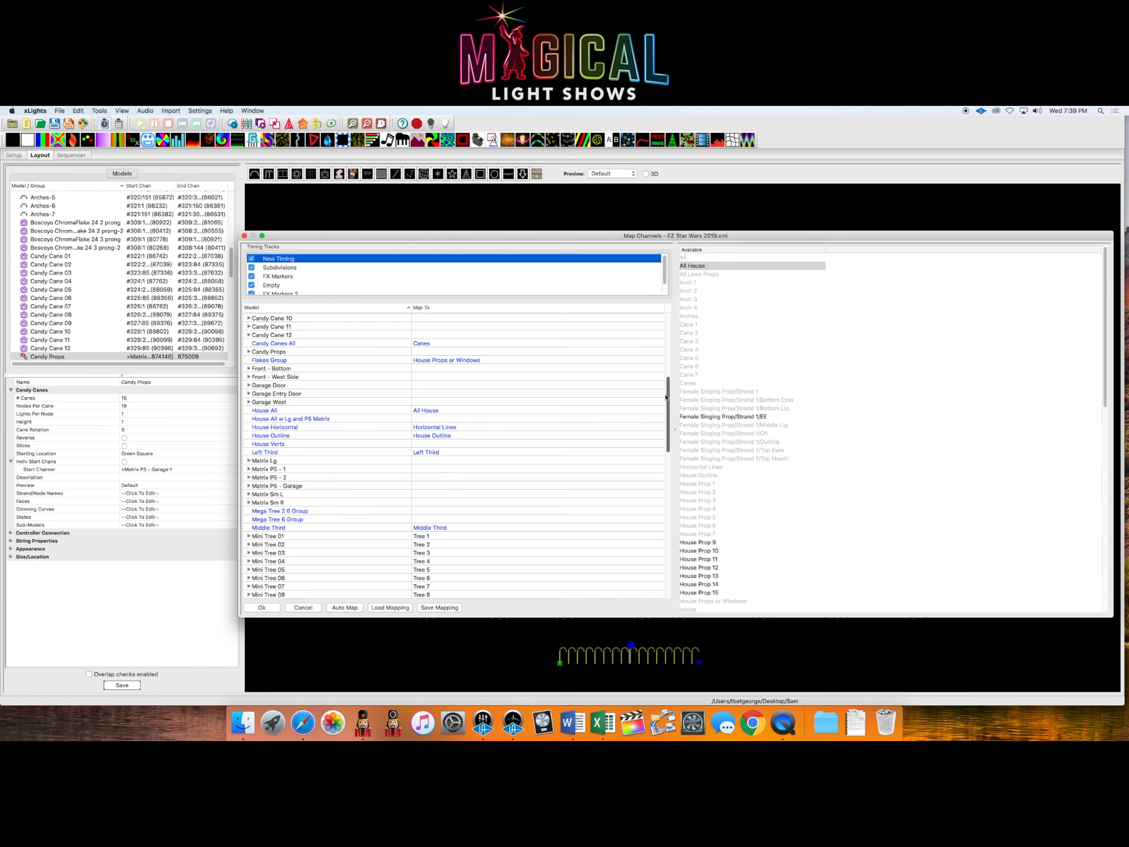
scroll(667, 397, up, 6)
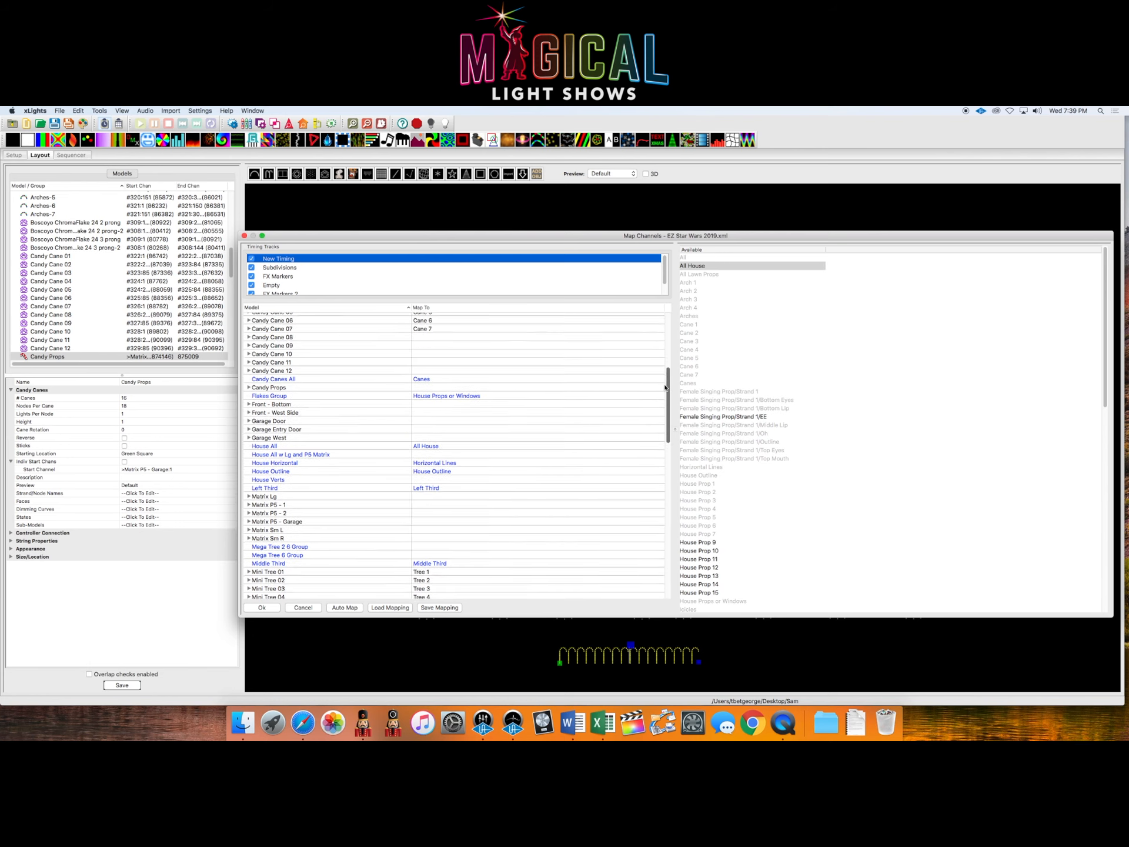
click(249, 400)
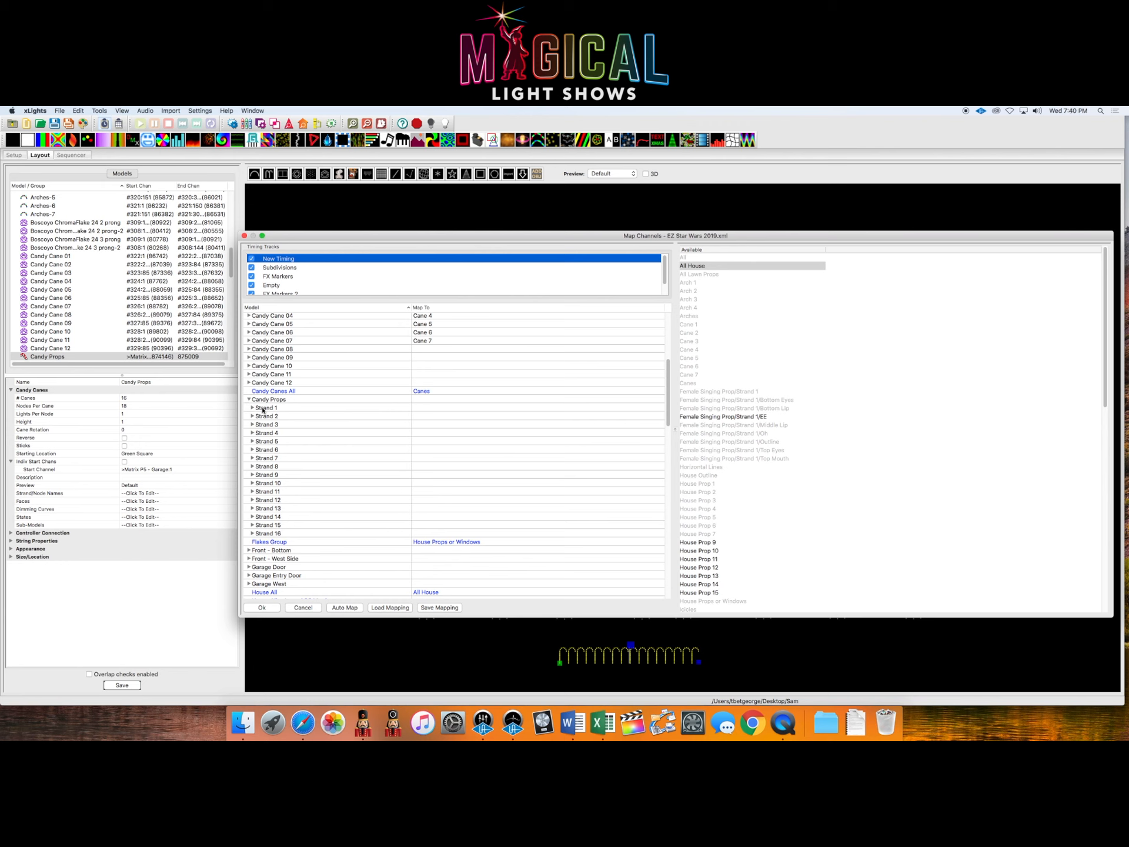
drag(693, 417, 548, 412)
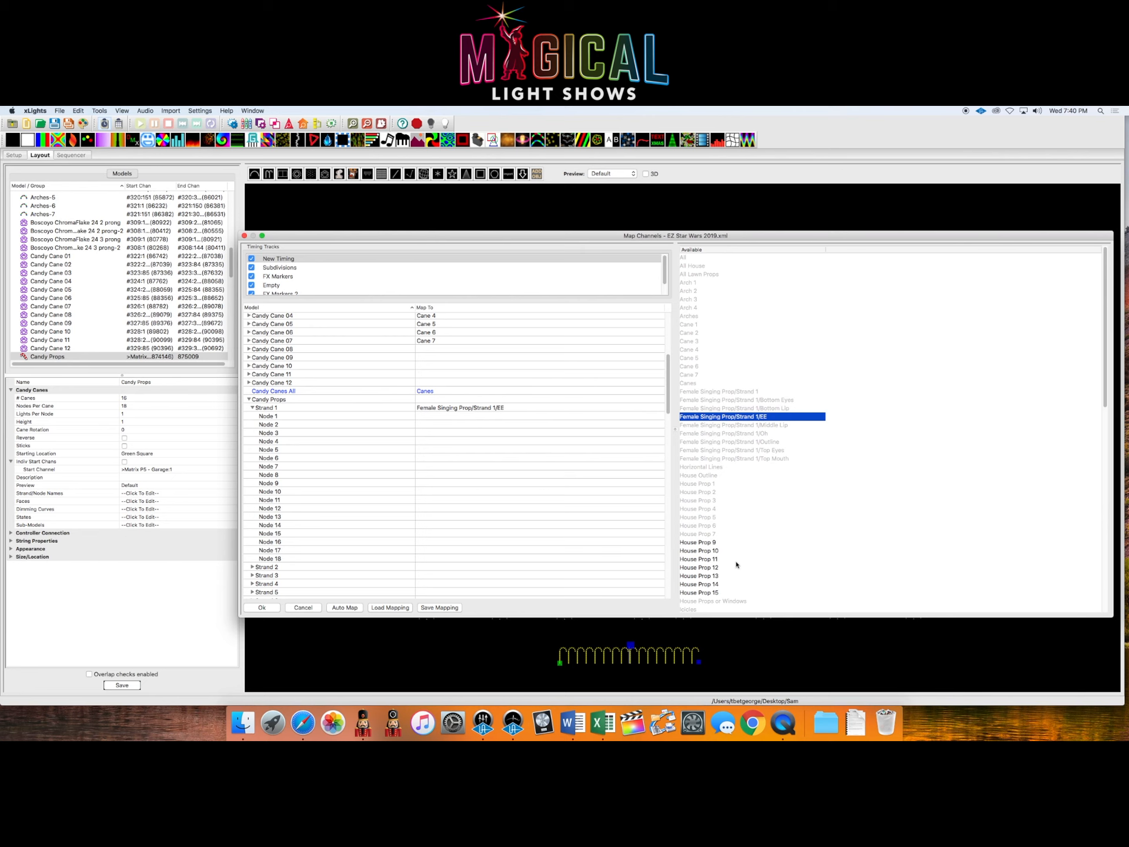
Step: Map the unused House Prop 15 to Node 15 under Strand 1 of Candy Props
scroll(718, 574, down, 3)
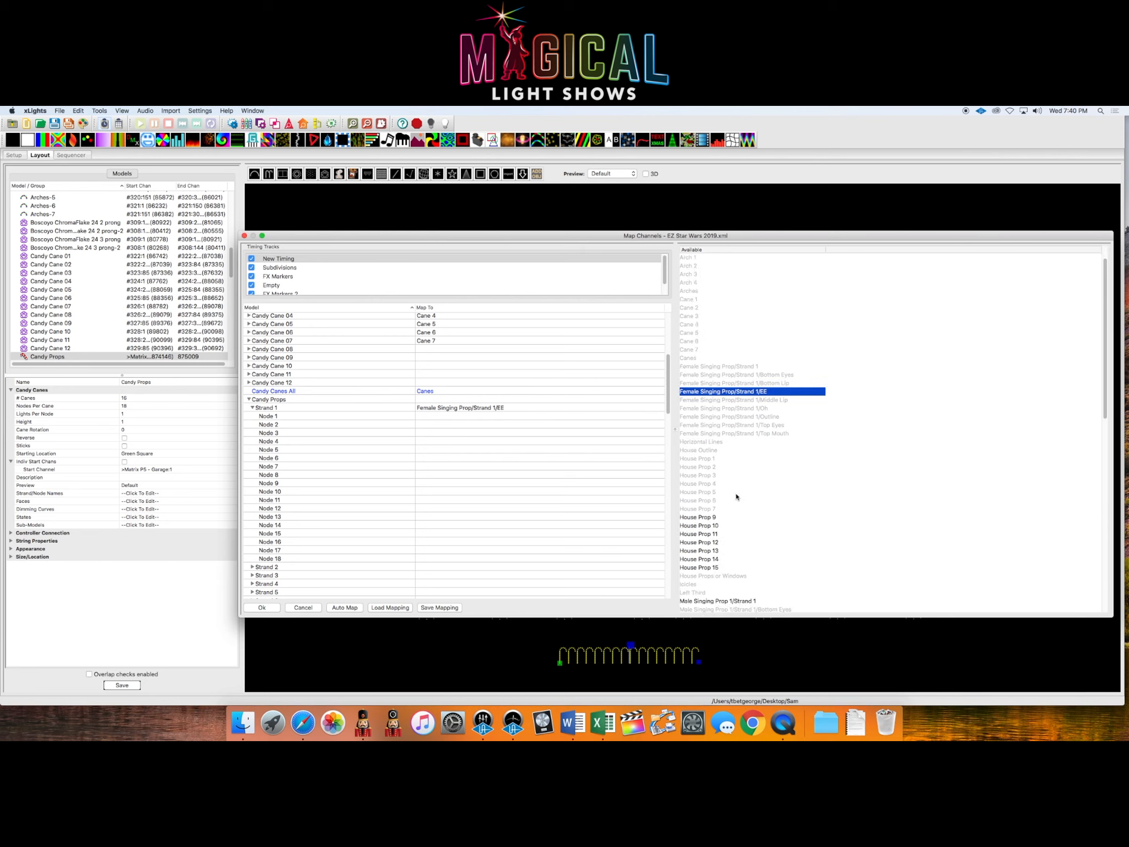
click(711, 518)
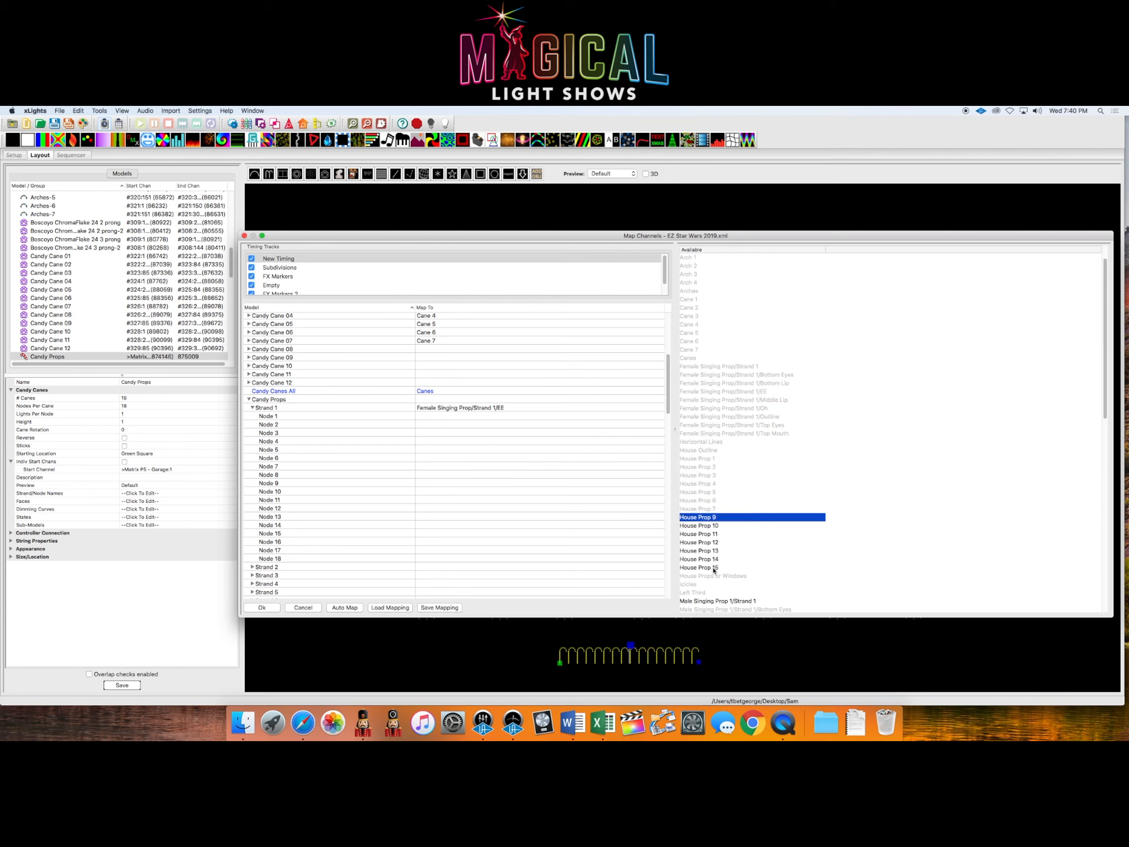
drag(714, 570, 535, 533)
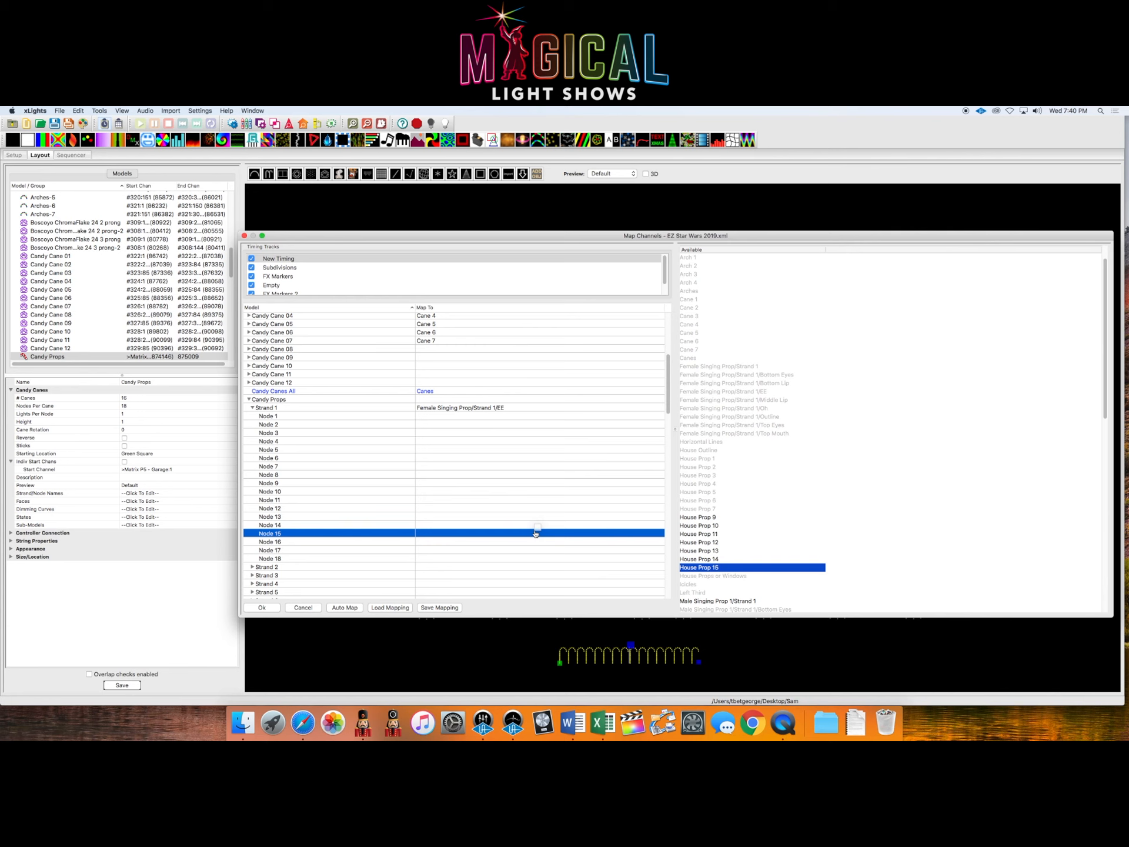
drag(535, 533, 536, 532)
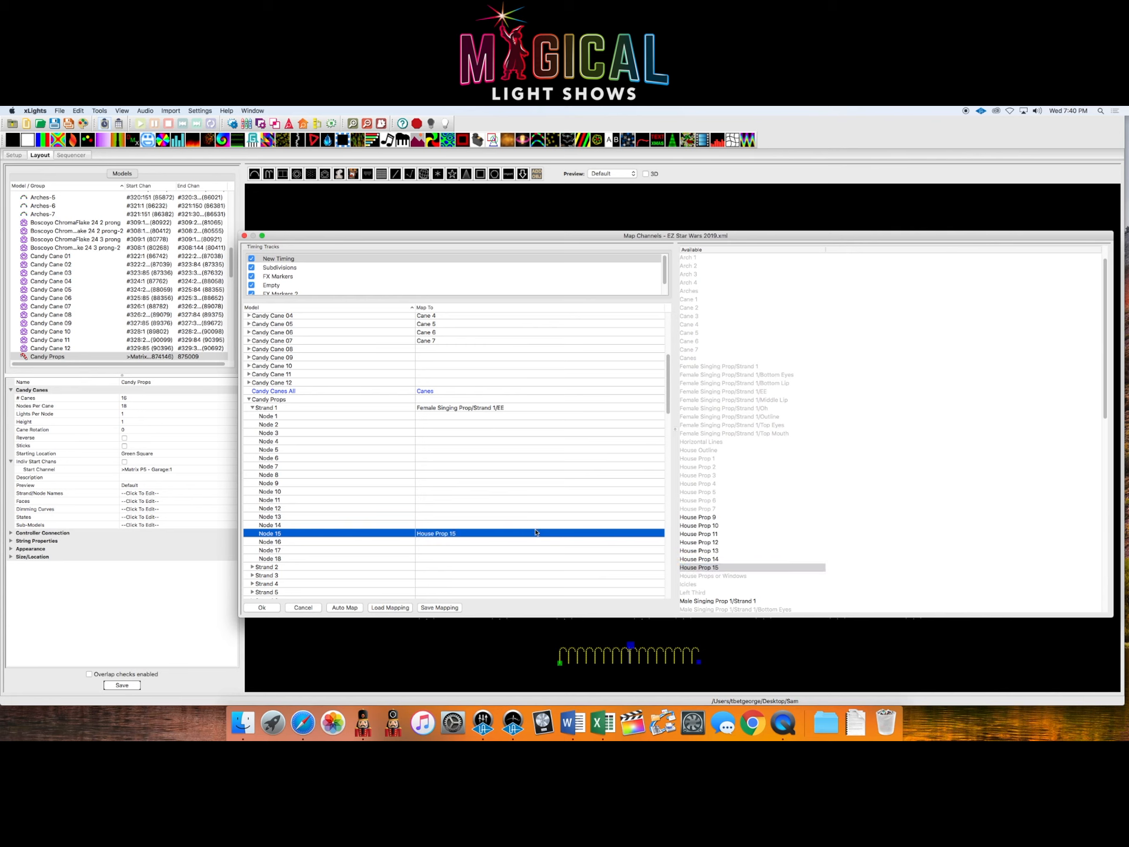
scroll(537, 513, down, 4)
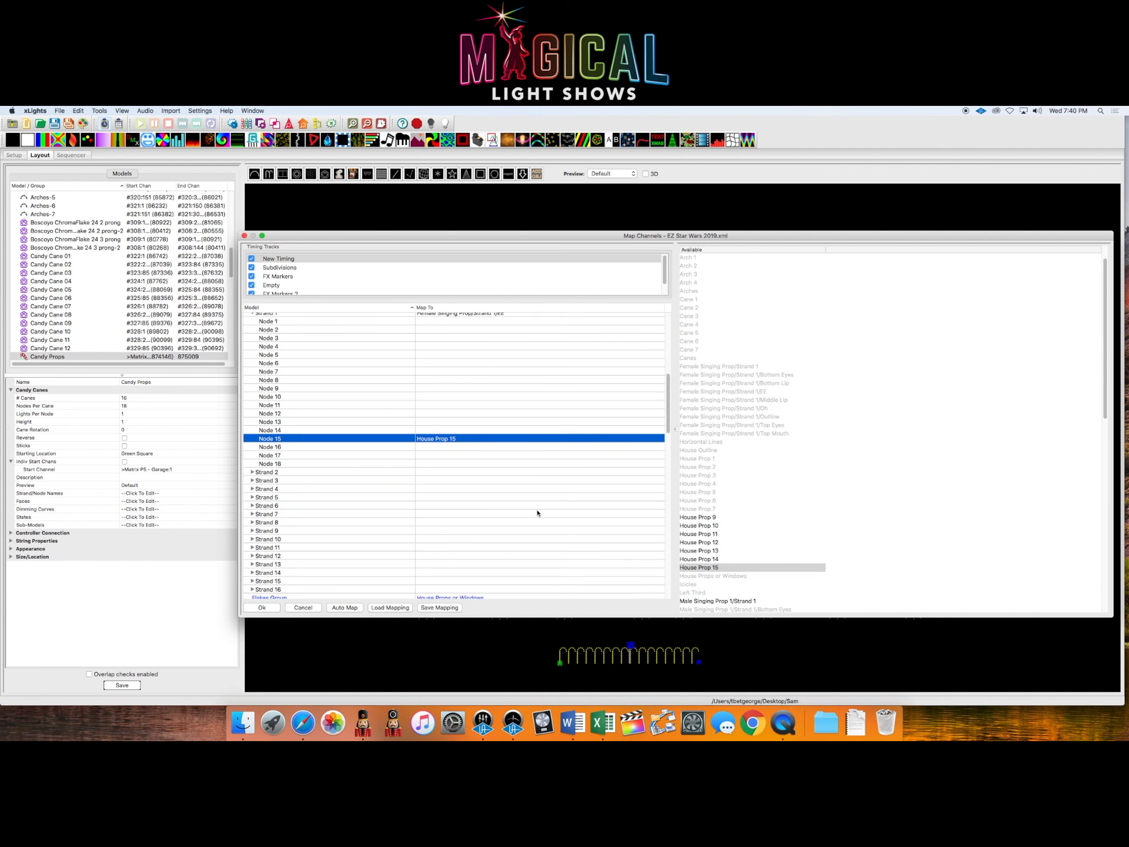
Step: Remove the mapping from Node 15 and collapse the nodes of Strand 1 under Candy Props
double_click(454, 441)
click(482, 464)
scroll(251, 376, up, 3)
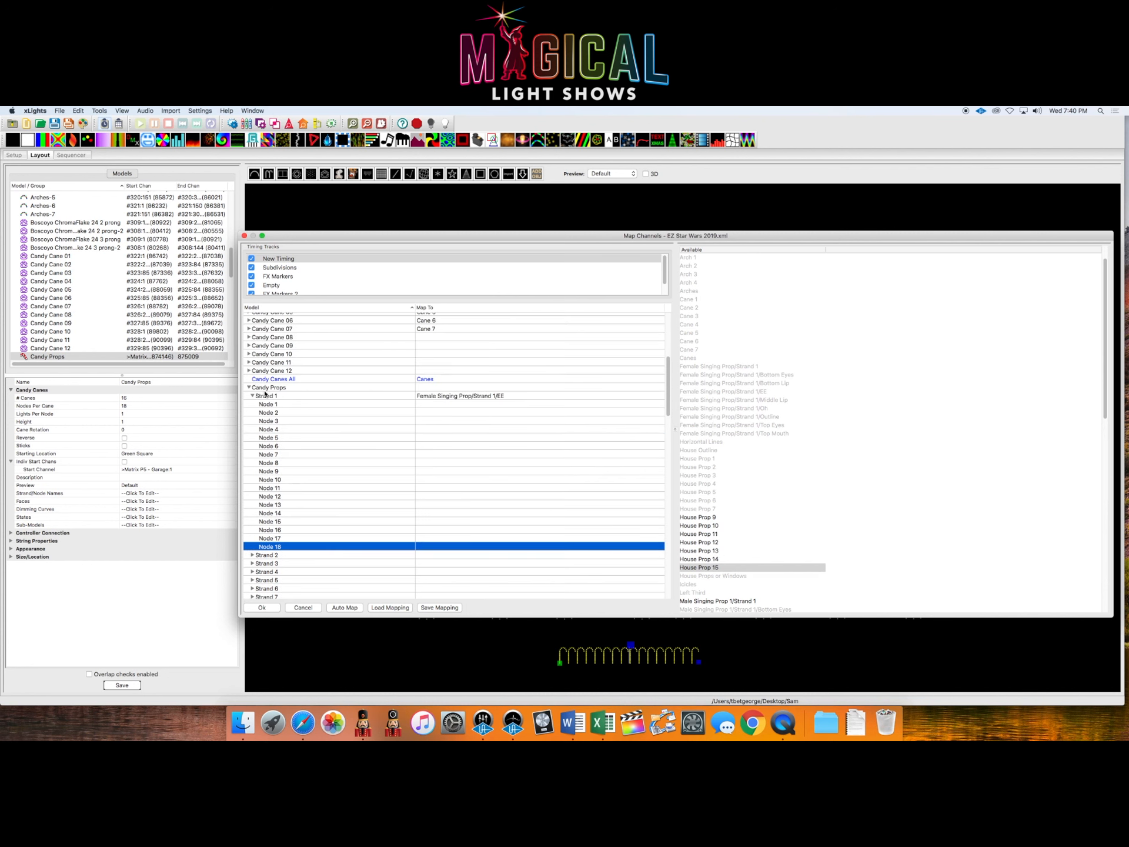
click(252, 396)
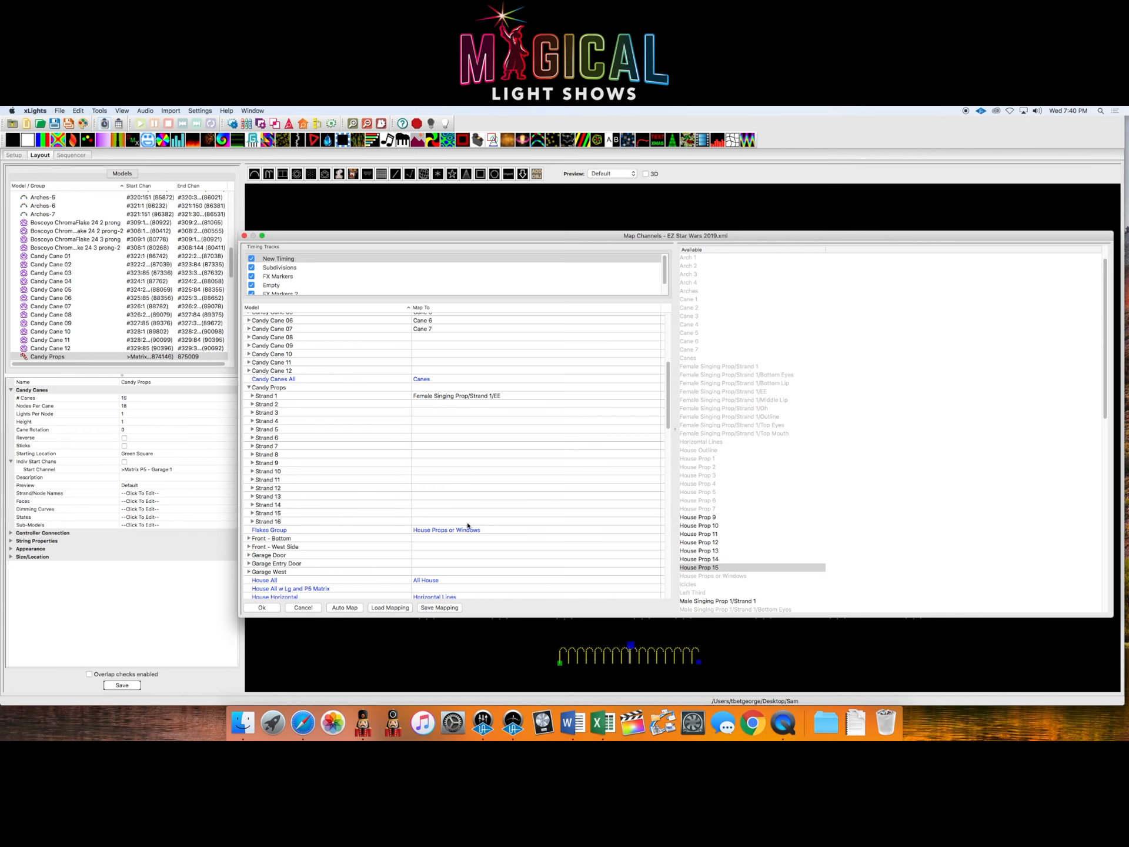
Step: Map House Props 9 to 15 to separate strands of Candy Props, putting House Prop 9 on Strand 9
drag(692, 568, 481, 516)
drag(700, 559, 541, 479)
drag(687, 524, 668, 517)
drag(585, 478, 585, 477)
drag(698, 518, 577, 465)
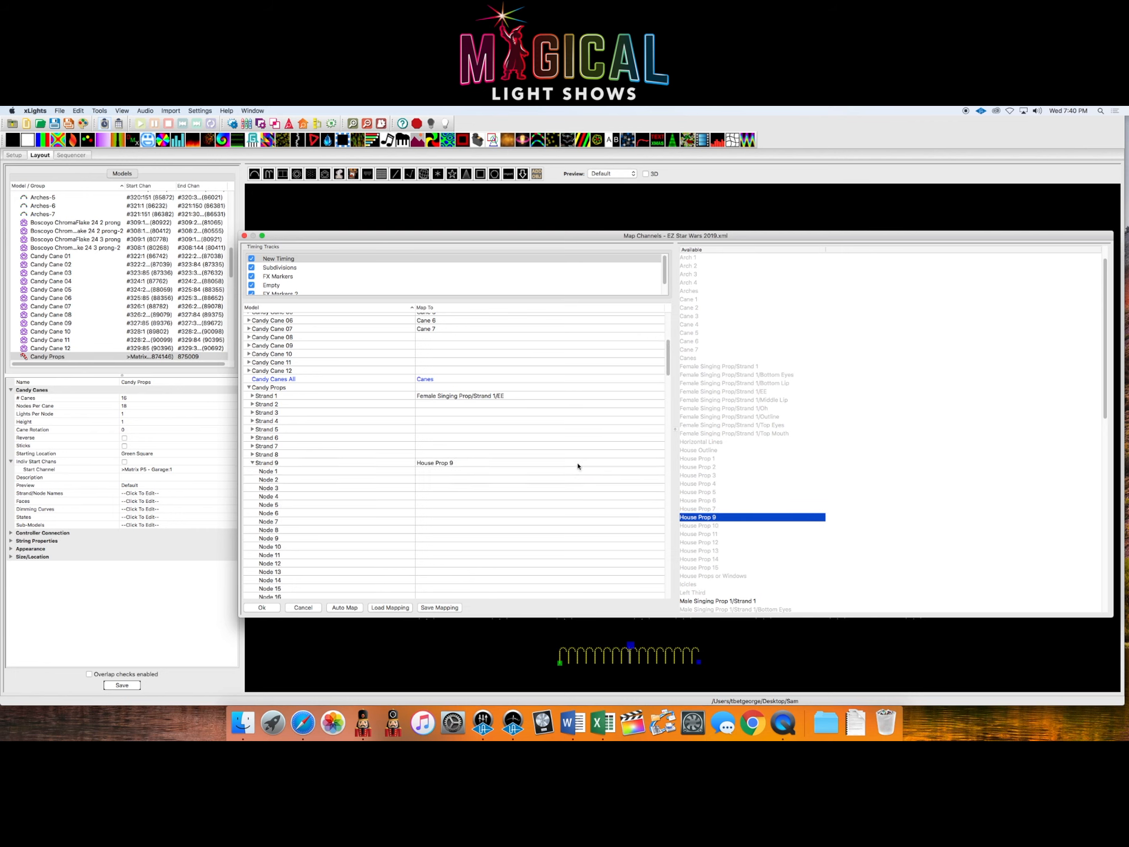
Step: Save the mapping as Tom to Sam 2 in the Sam folder and run the import with it
scroll(515, 440, up, 8)
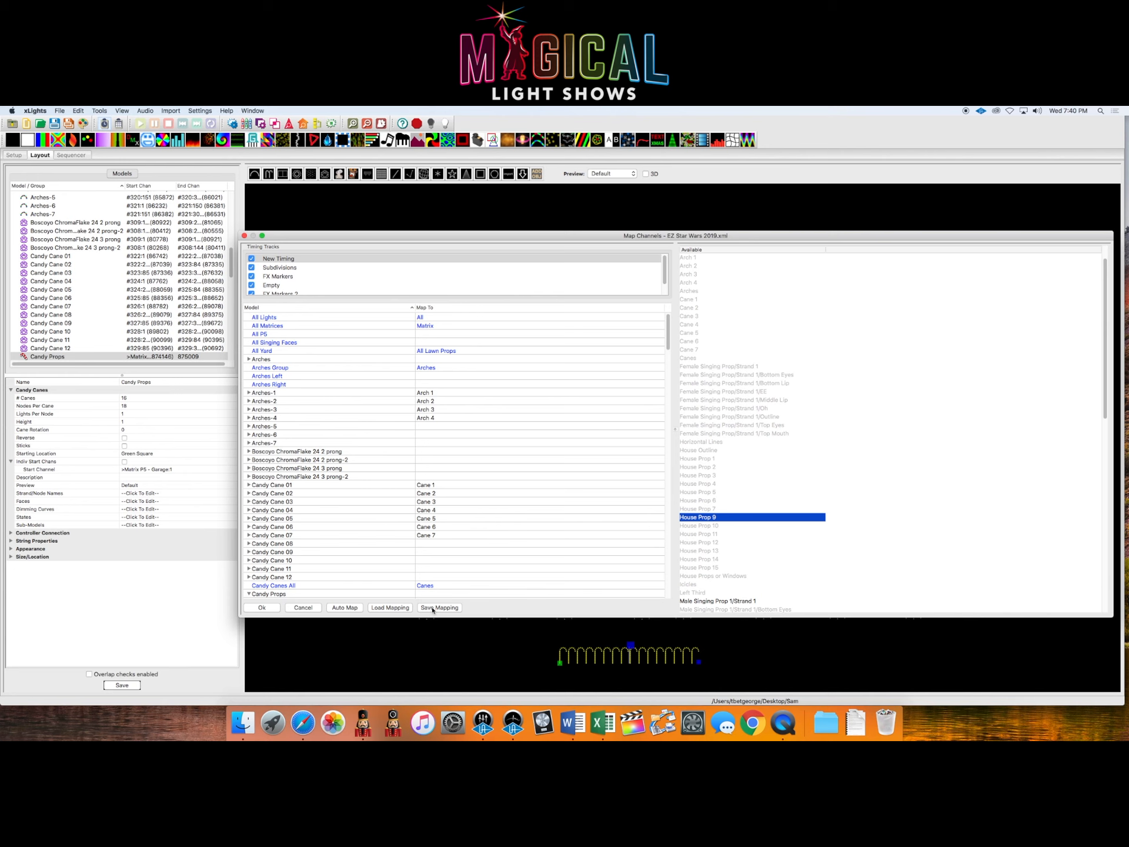
click(435, 607)
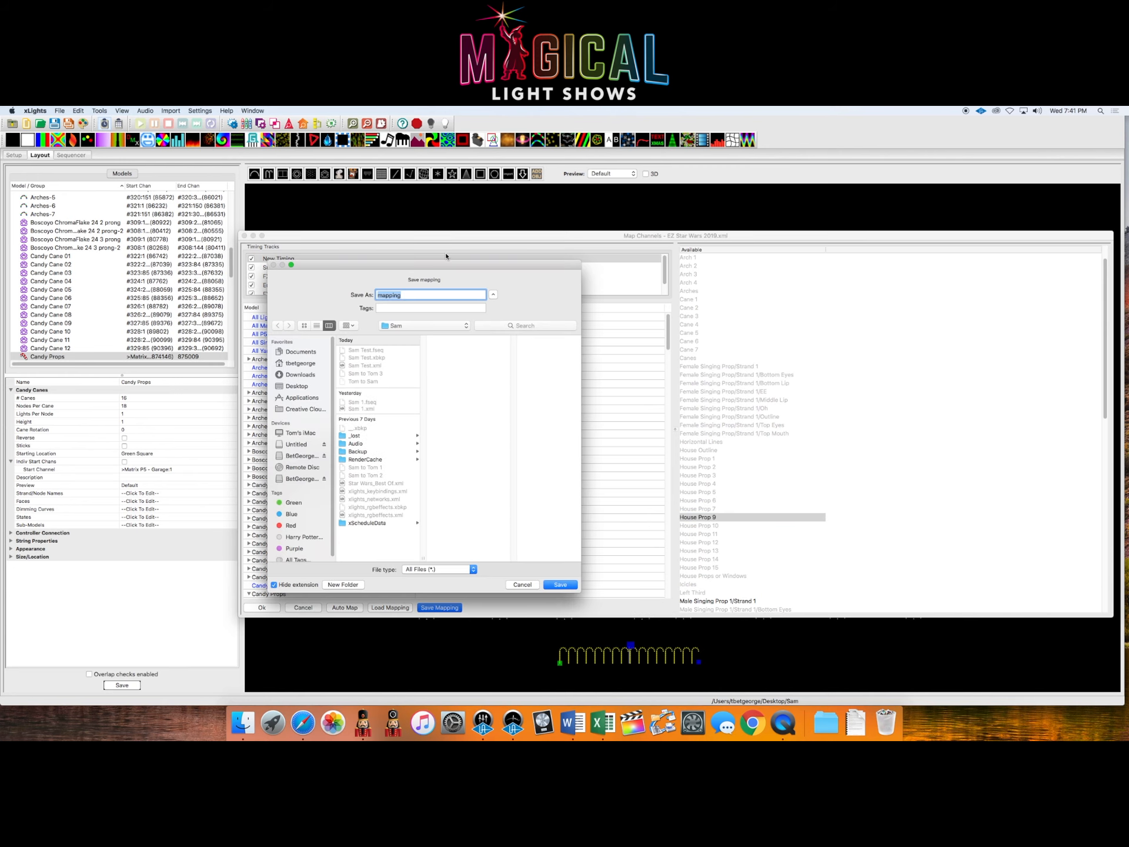
text(Tom to Sam 2)
key(Return)
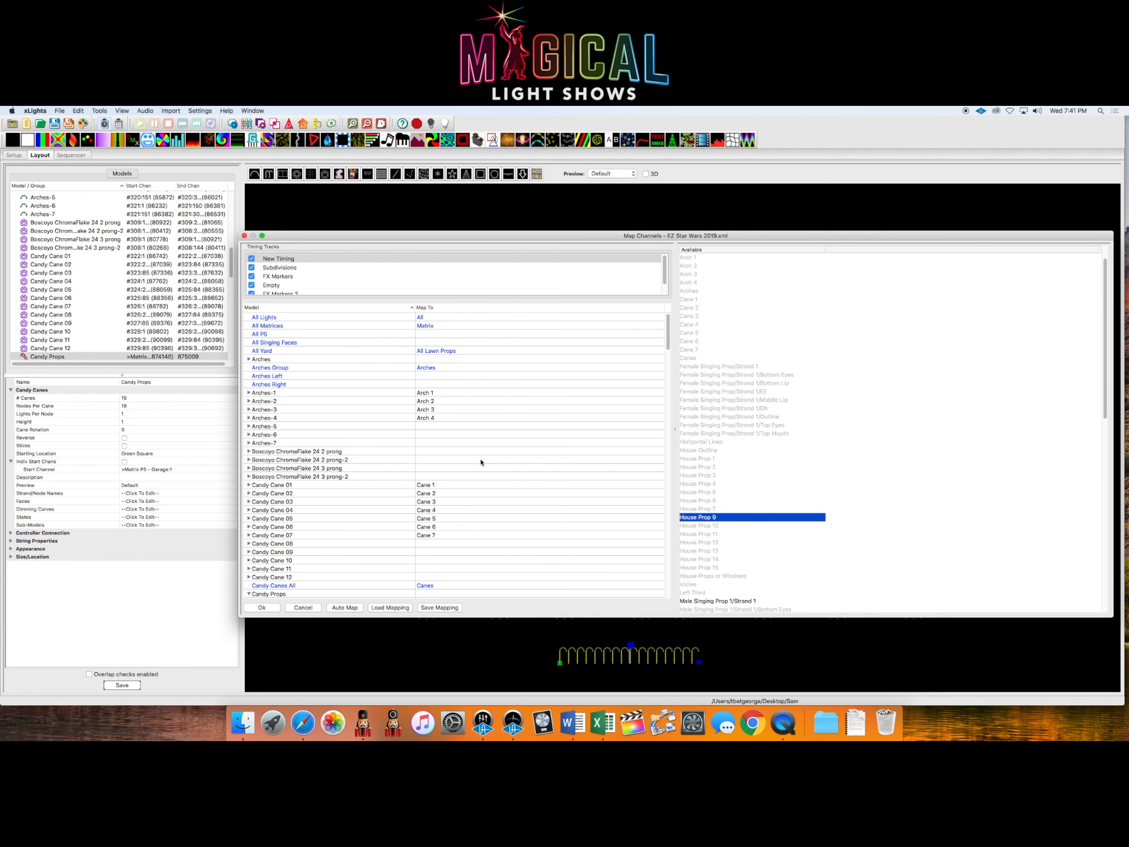
click(256, 610)
Step: Enlarge the time scale of the sequence's effects grid and save the sequence
click(71, 155)
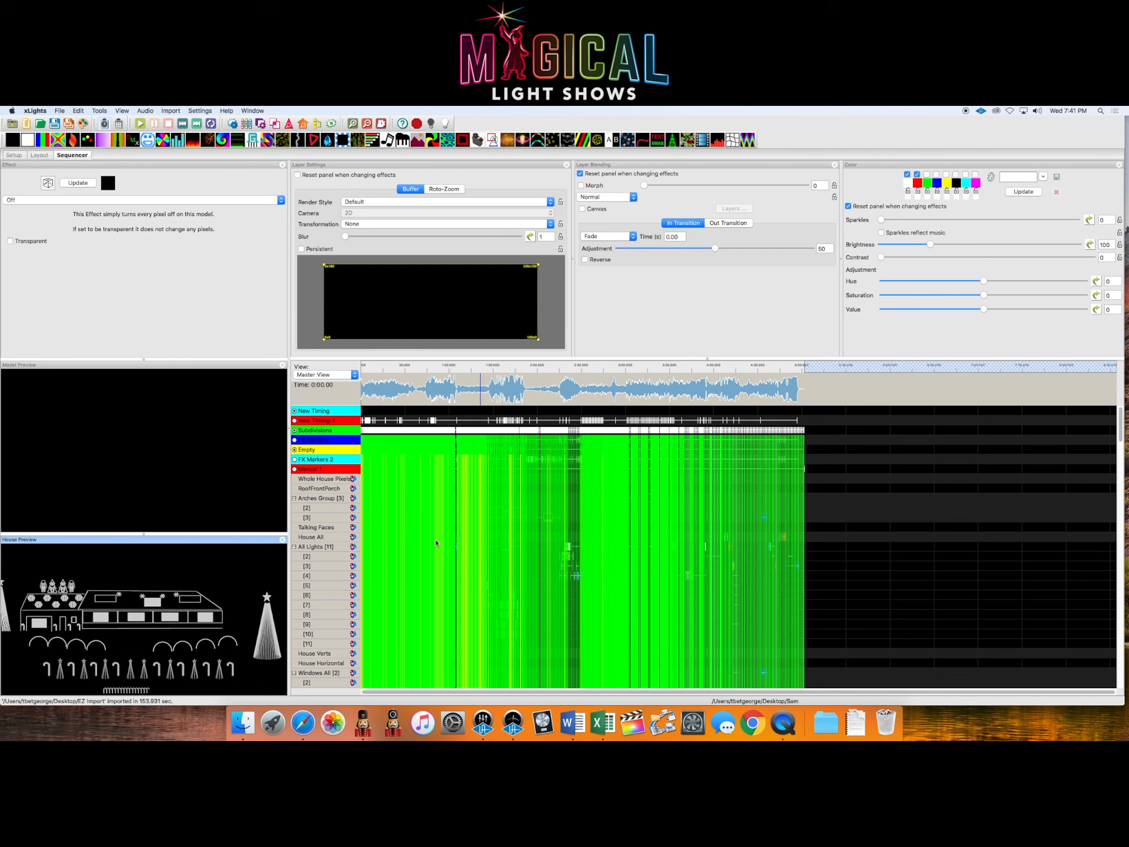
click(353, 125)
click(353, 124)
click(354, 125)
click(353, 125)
click(354, 125)
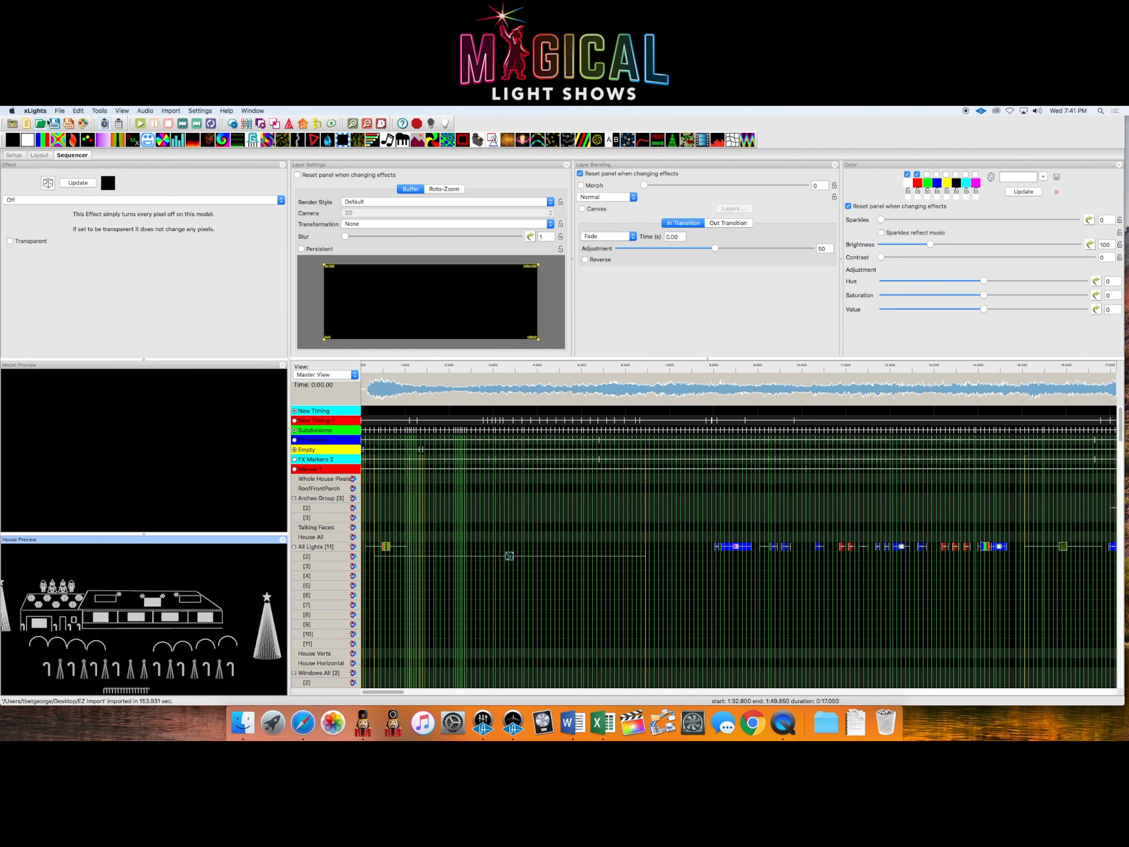
click(54, 124)
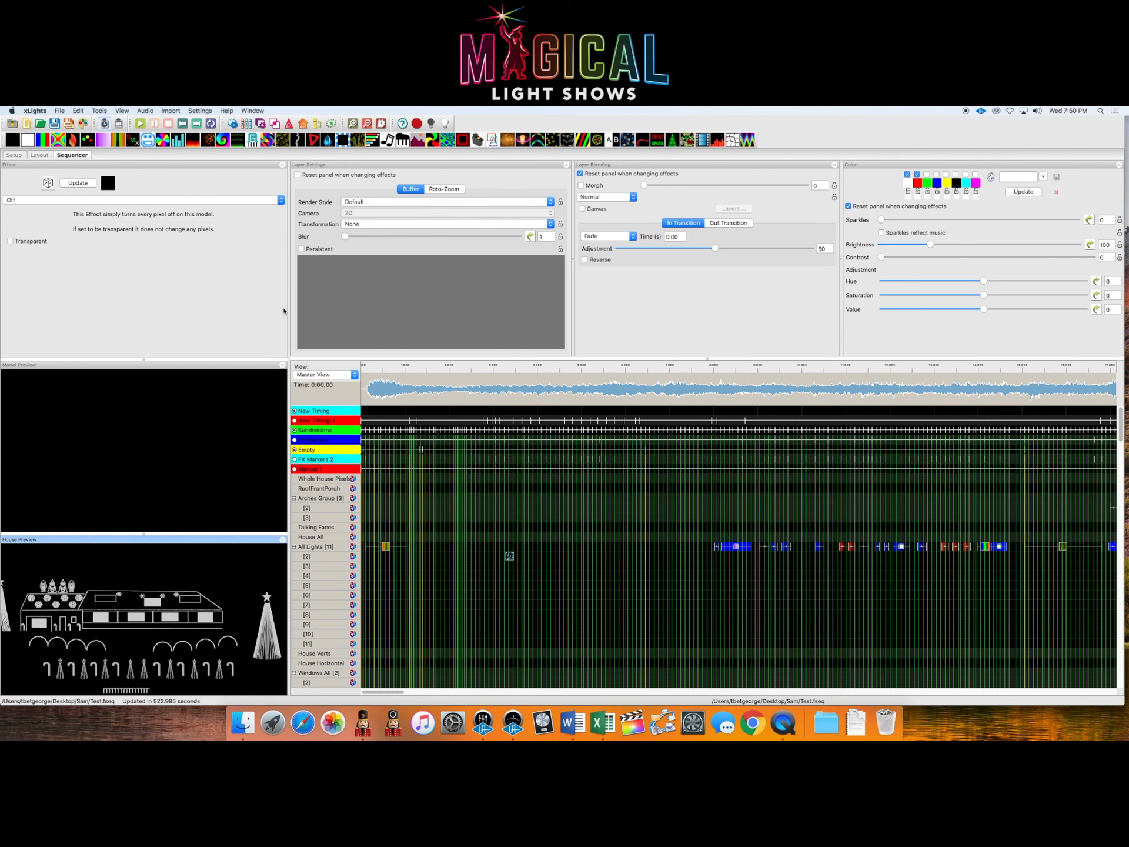
Step: Play the sequence from the beginning in the house preview, then stop playback
click(183, 124)
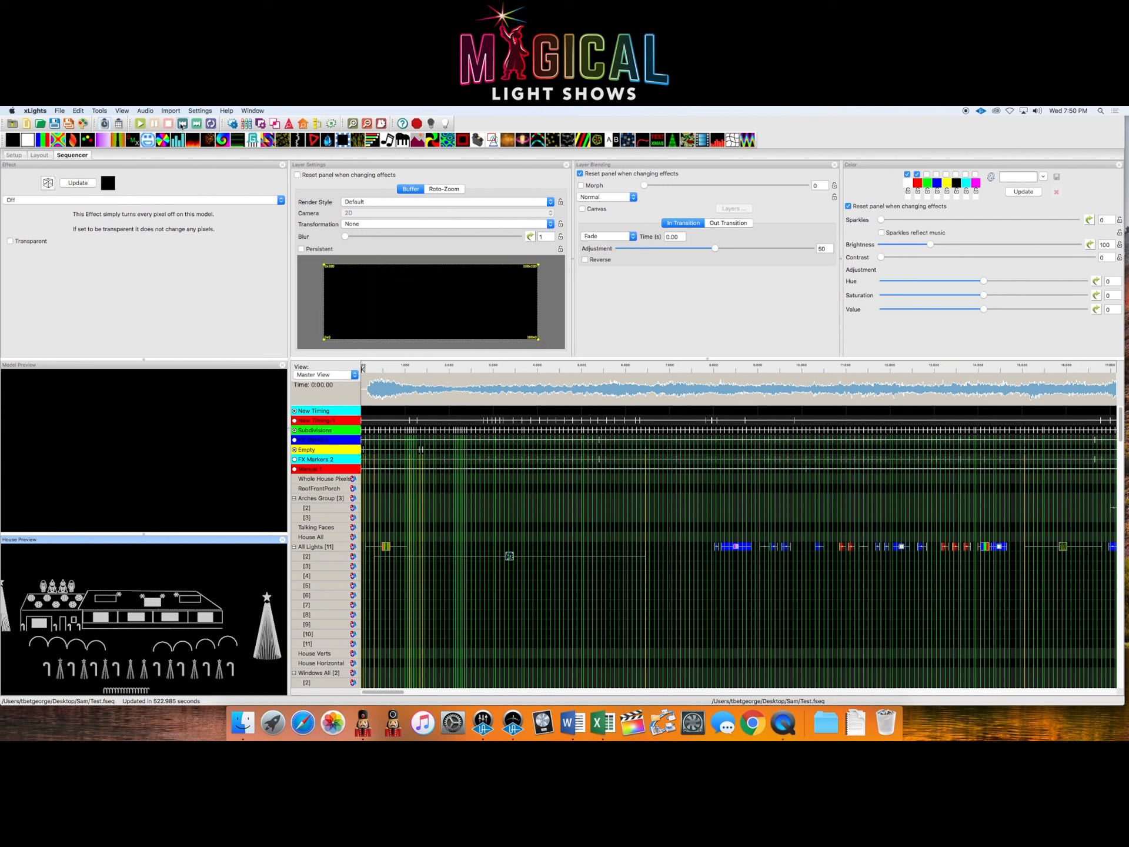
click(140, 124)
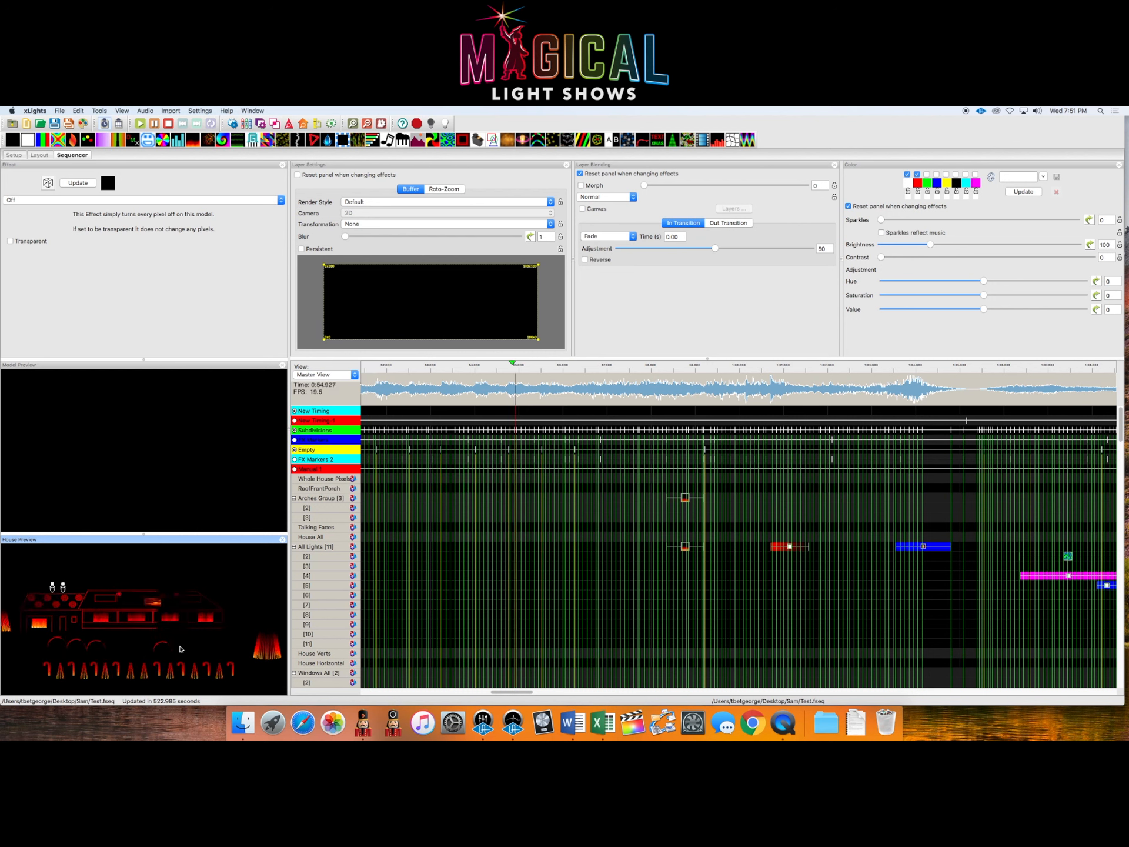
key(space)
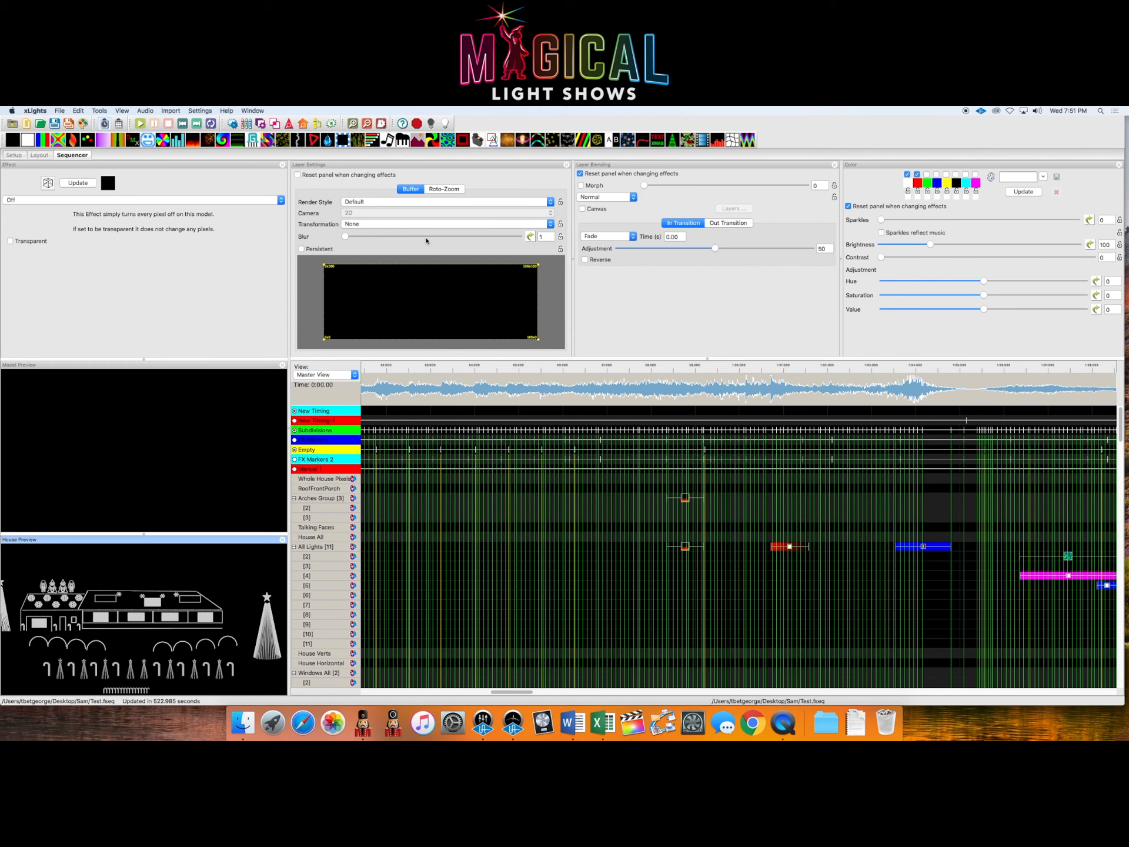
Step: Examine the imported effects on the group and model rows, down to the individual Arches rows
scroll(522, 627, down, 2)
scroll(522, 627, down, 6)
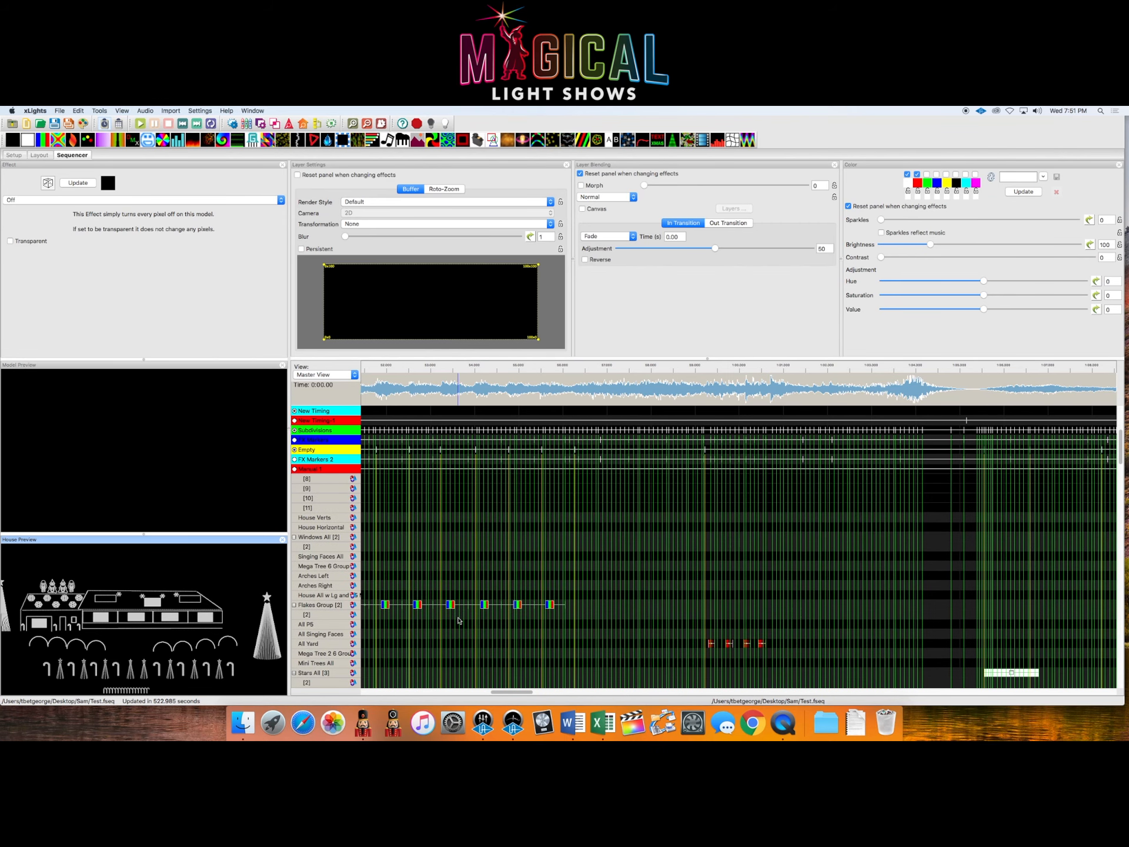
scroll(442, 625, down, 6)
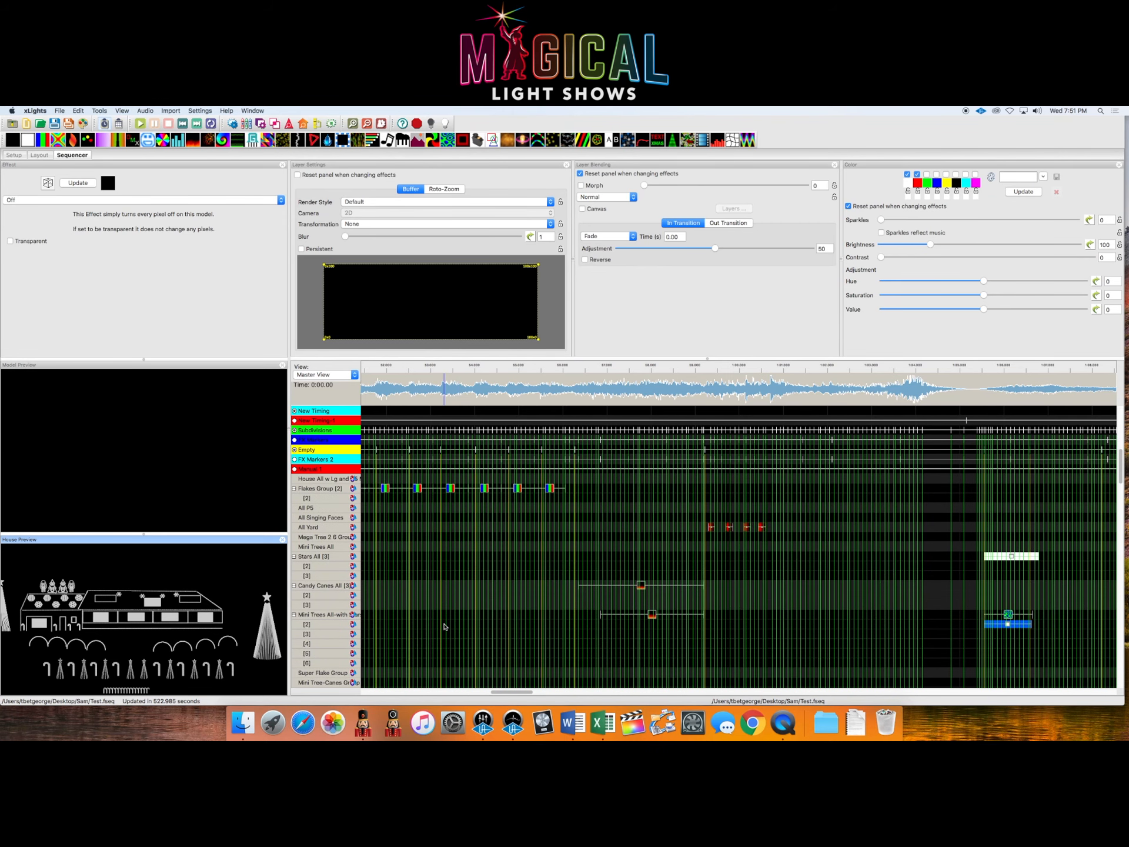
scroll(444, 626, down, 10)
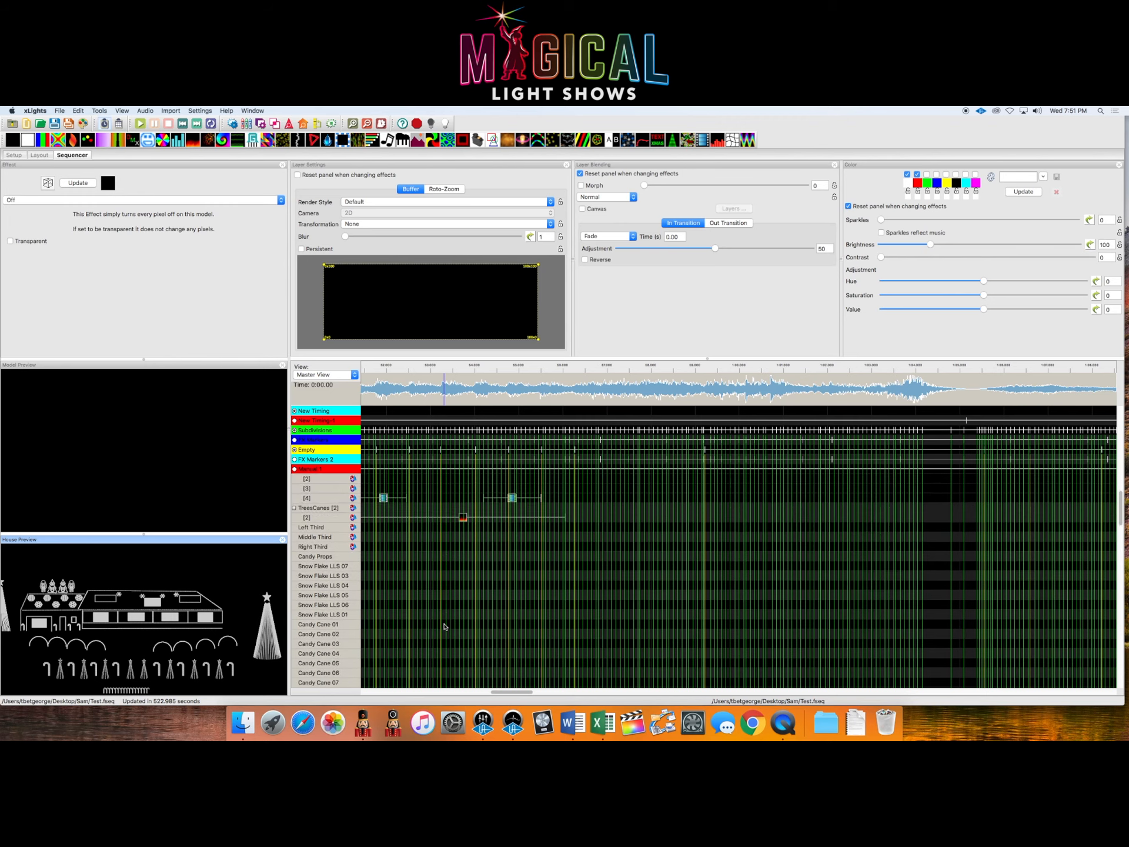
scroll(444, 627, down, 10)
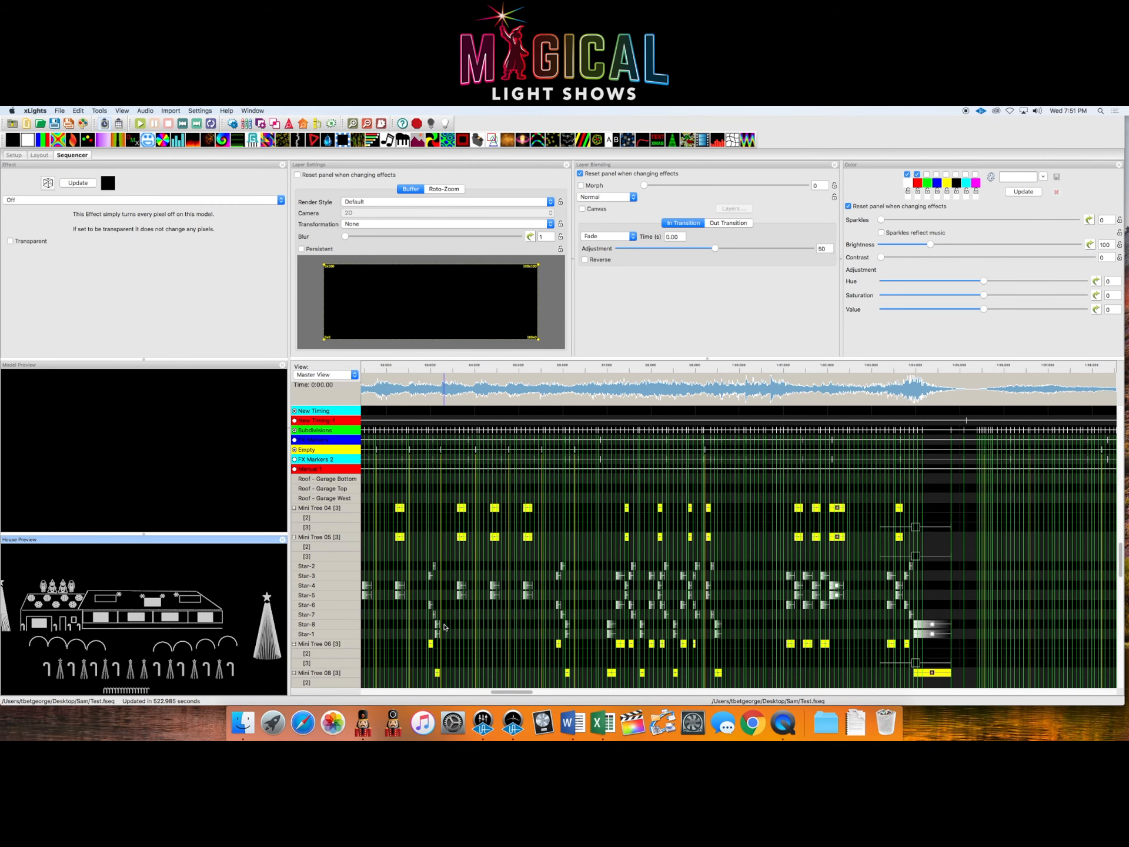
scroll(444, 626, down, 10)
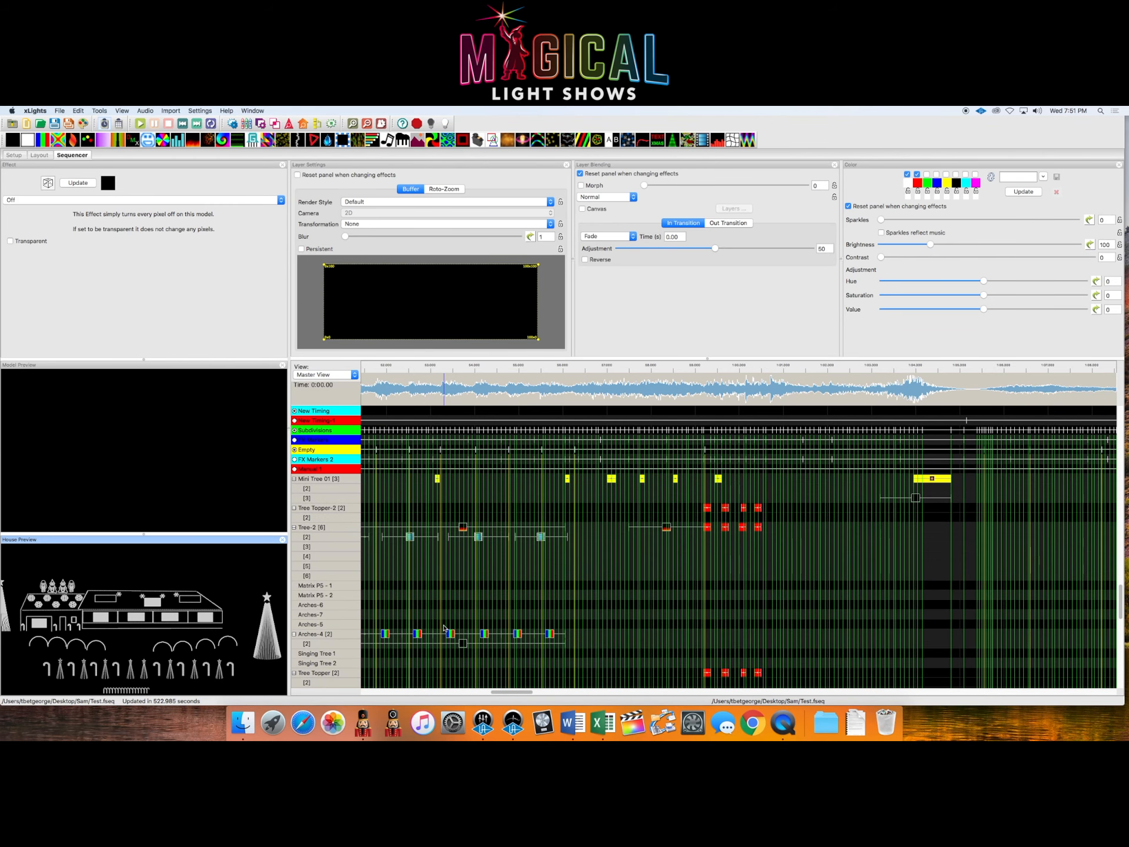
drag(512, 694, 501, 698)
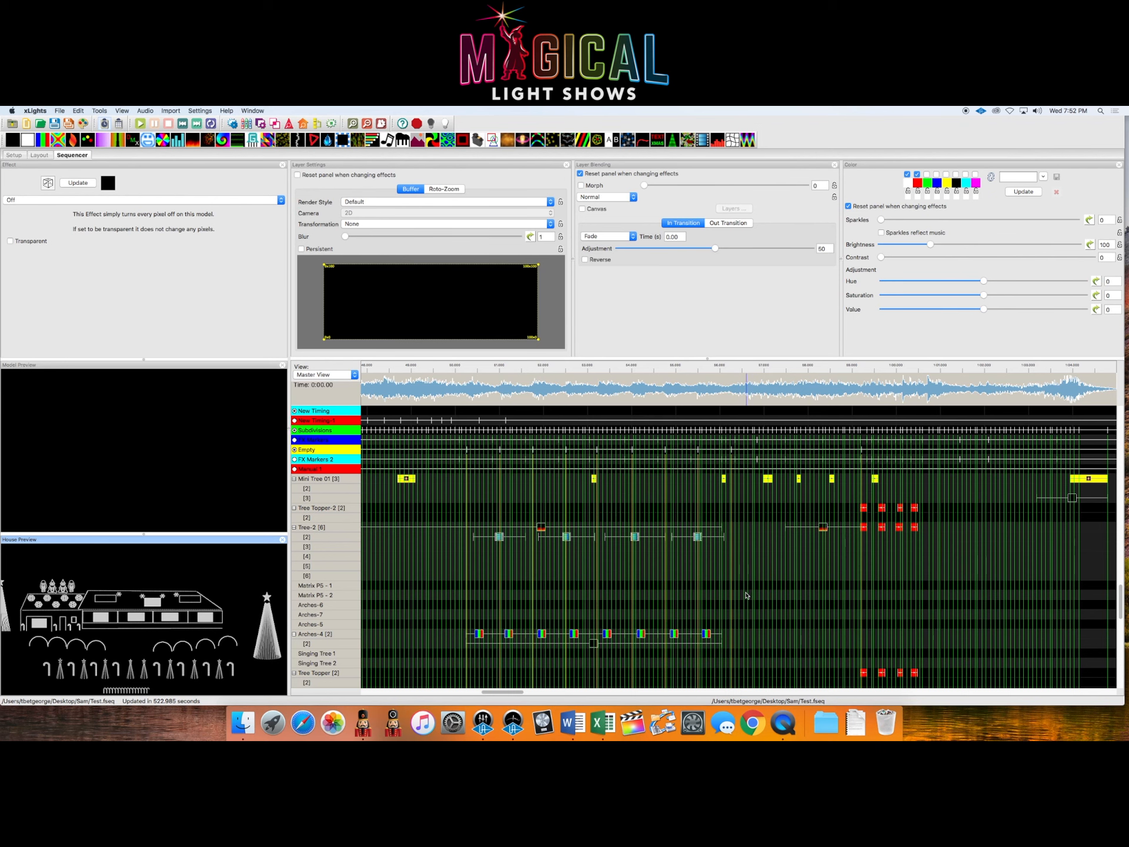
scroll(746, 595, down, 2)
drag(1120, 600, 1119, 617)
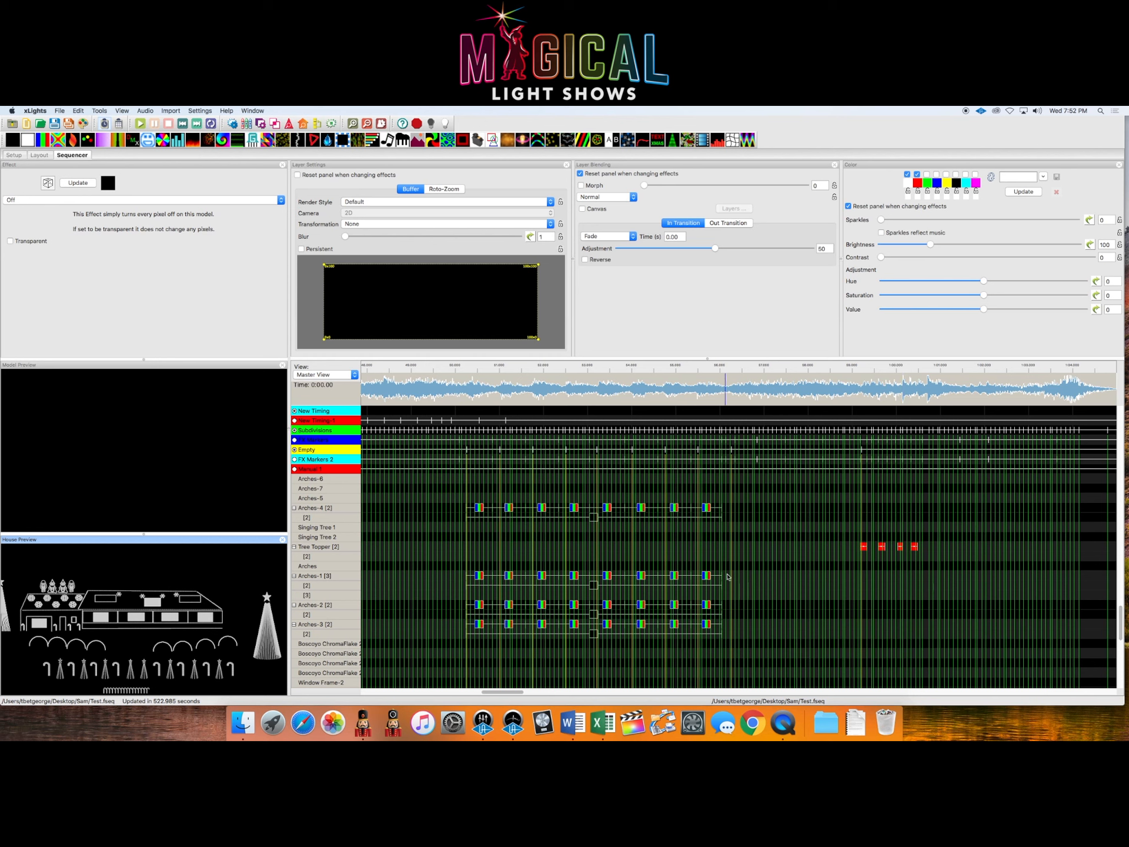
Step: Copy the effects on the first two layers of Arches-1
drag(732, 578, 468, 588)
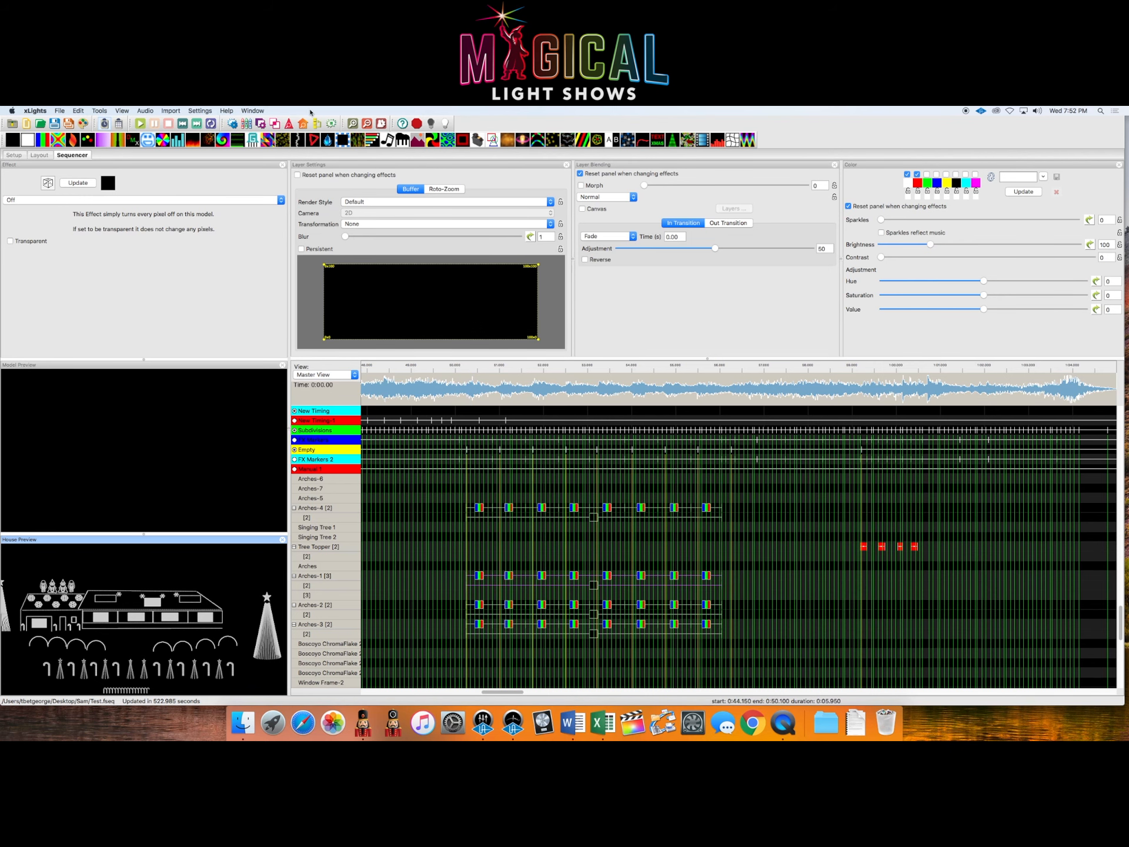
click(355, 123)
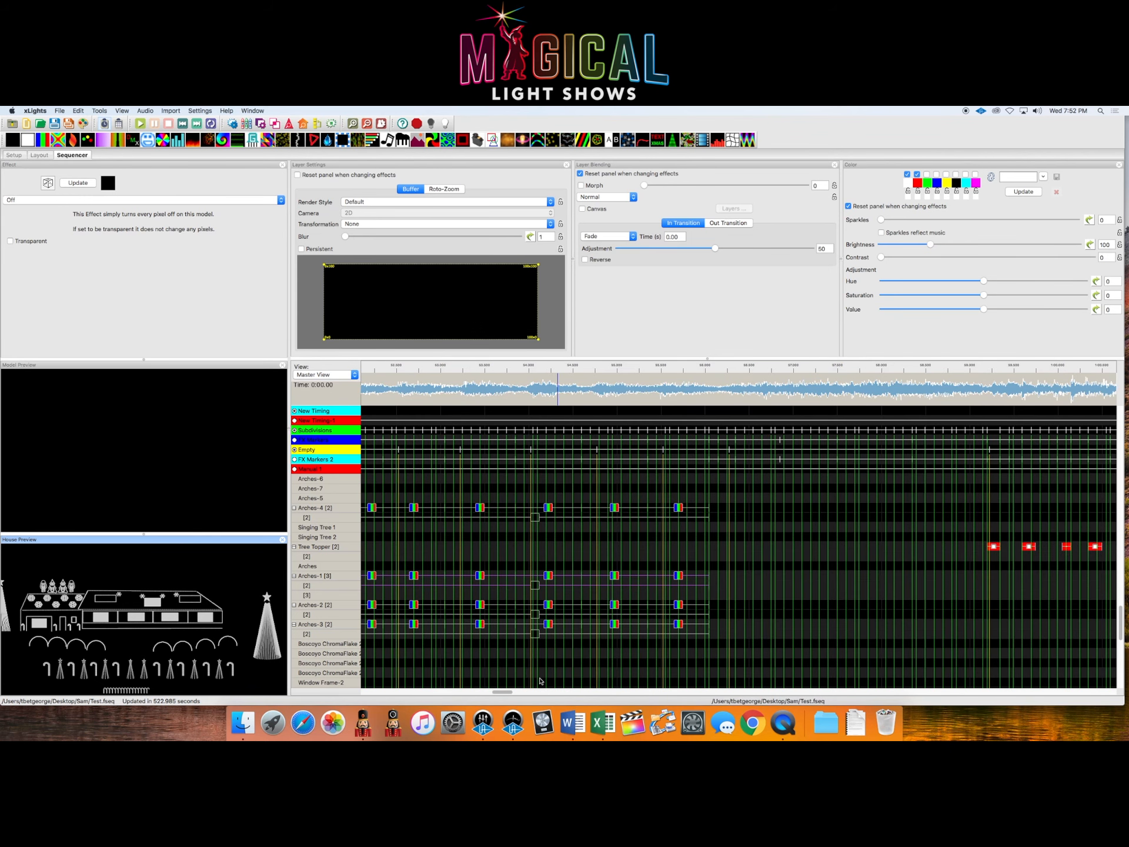
drag(501, 692, 493, 696)
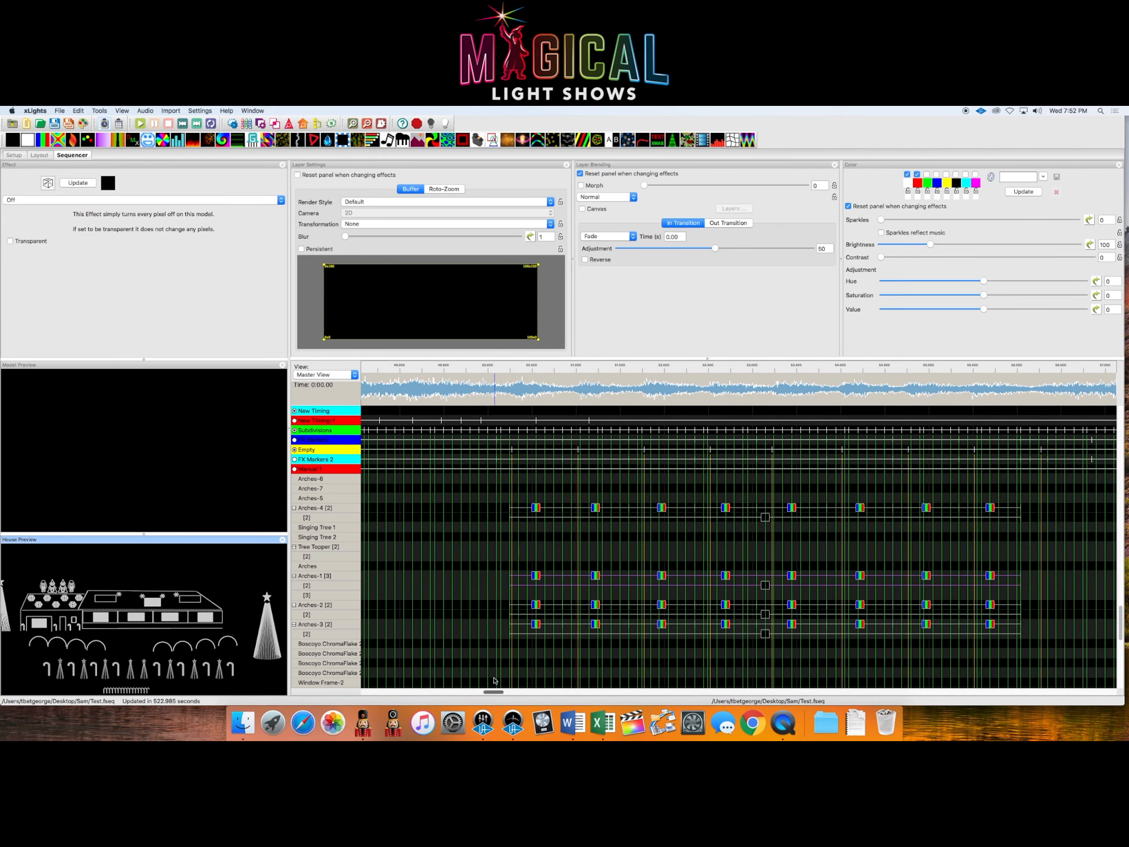
Step: Insert one layer below each of Arches-6, Arches-7 and Arches-5
scroll(435, 588, up, 3)
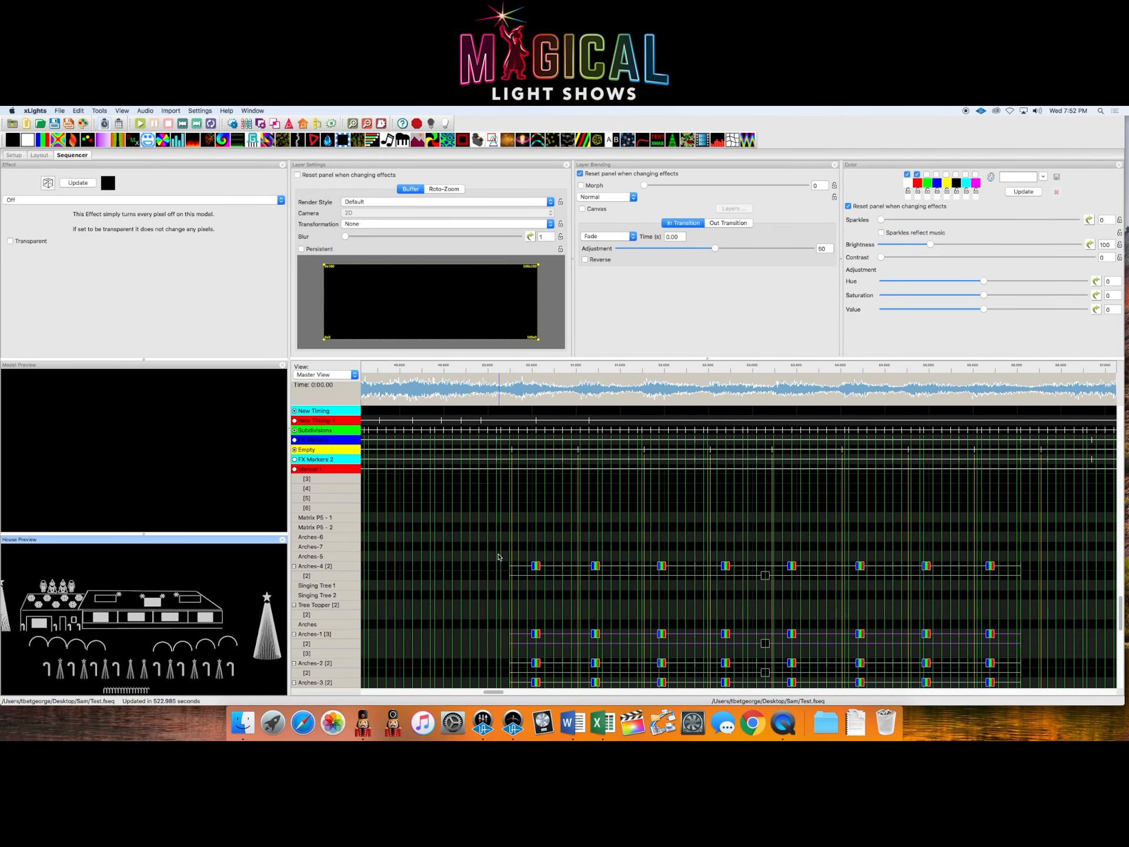
click(334, 539)
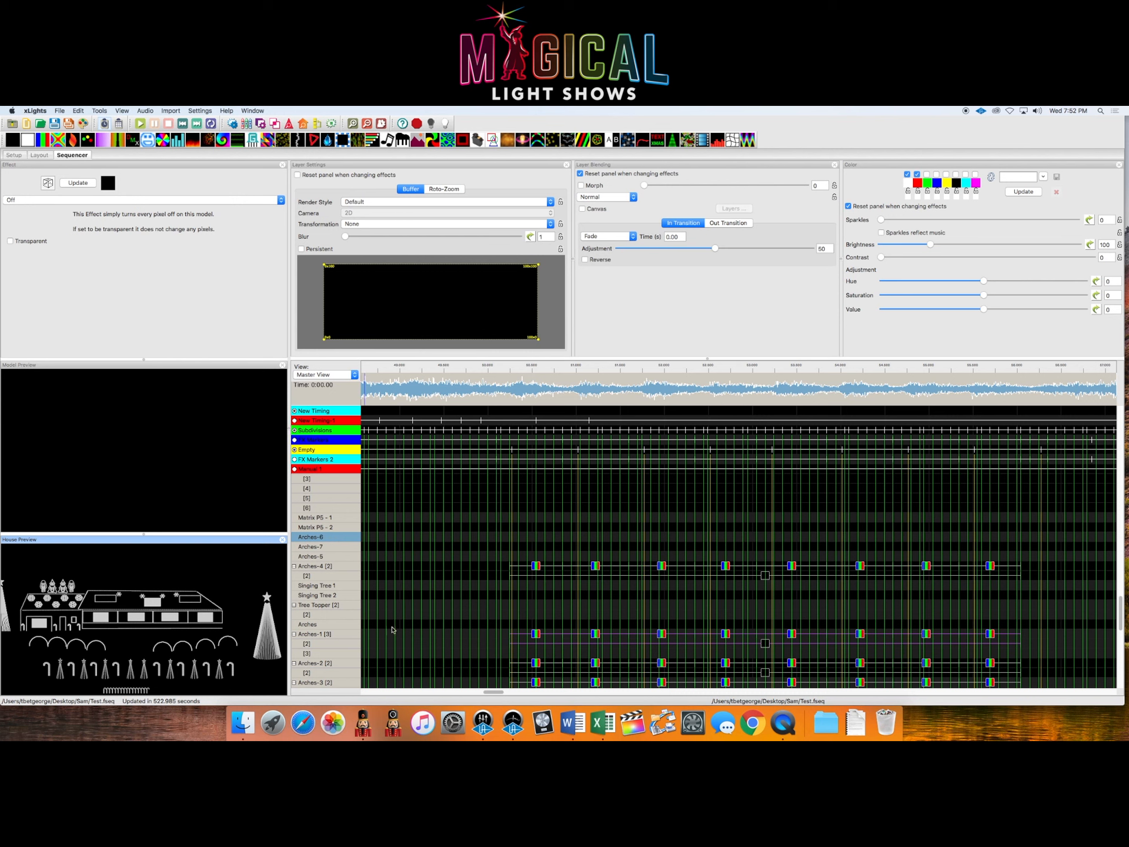
right_click(325, 538)
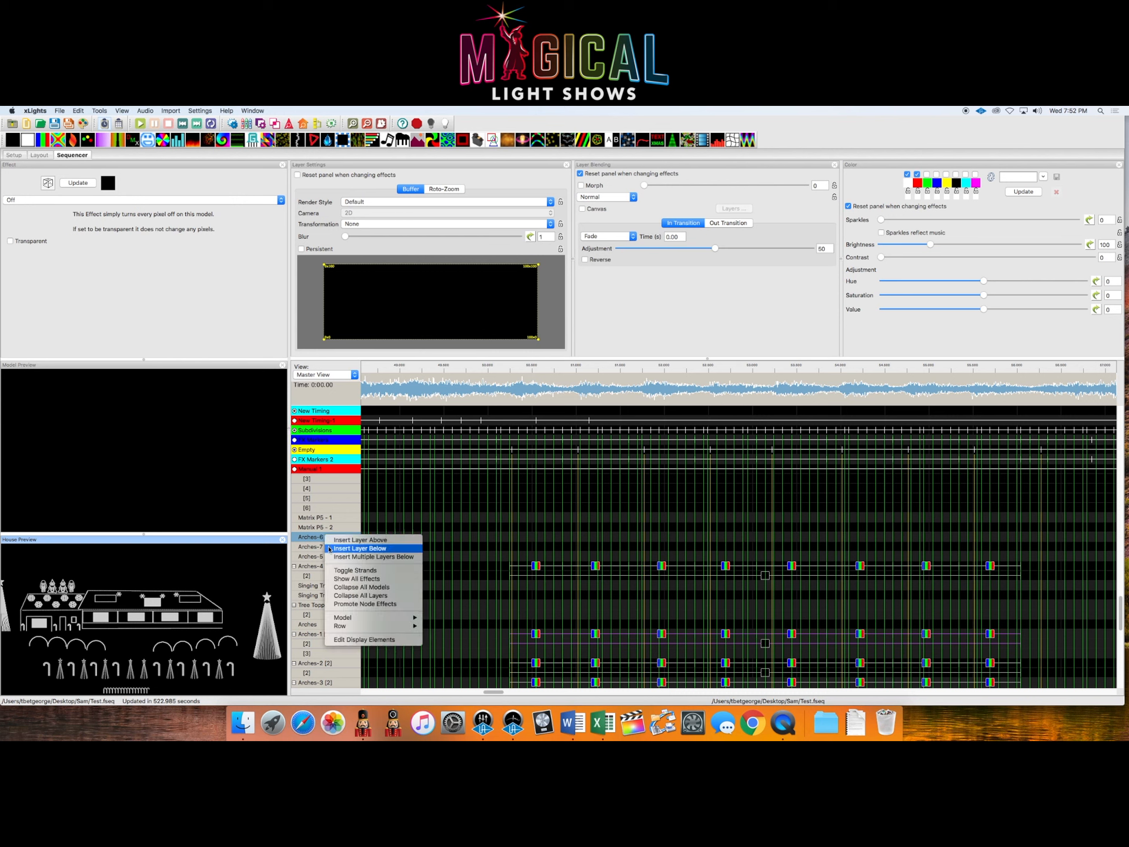
click(359, 548)
click(310, 557)
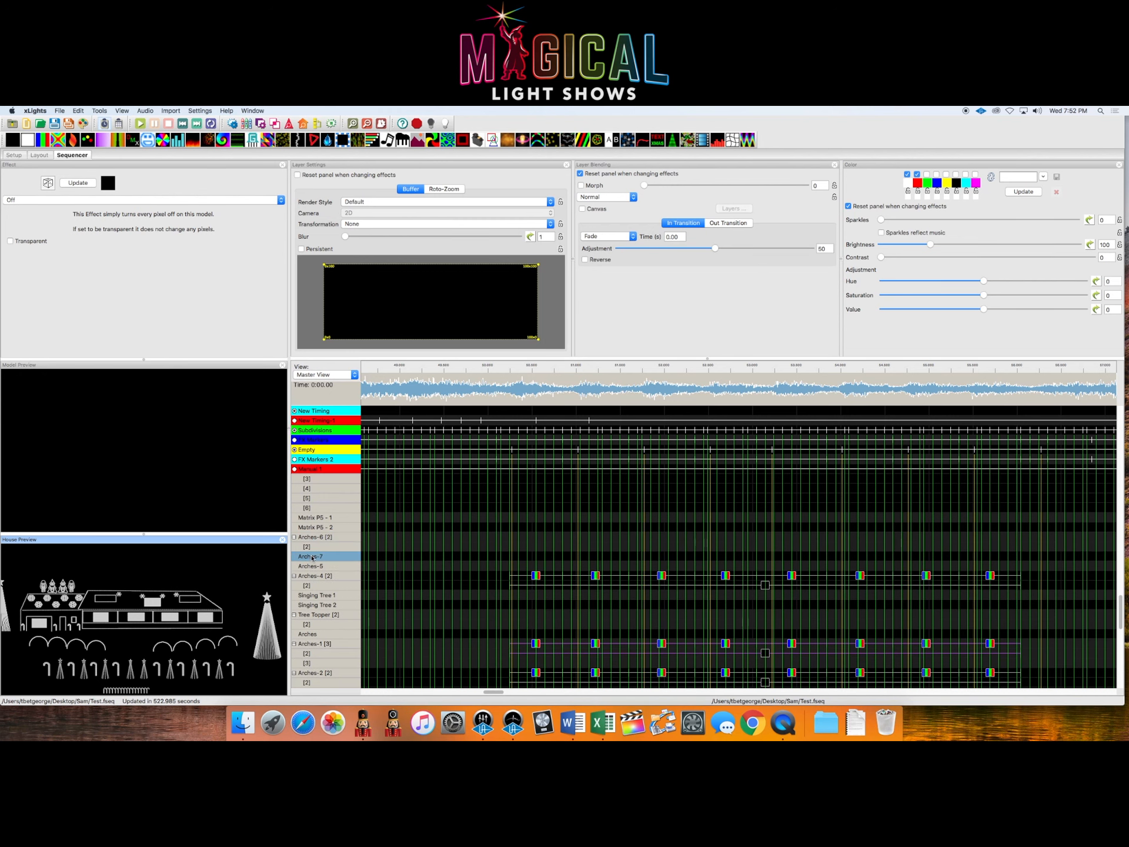
right_click(310, 557)
click(328, 573)
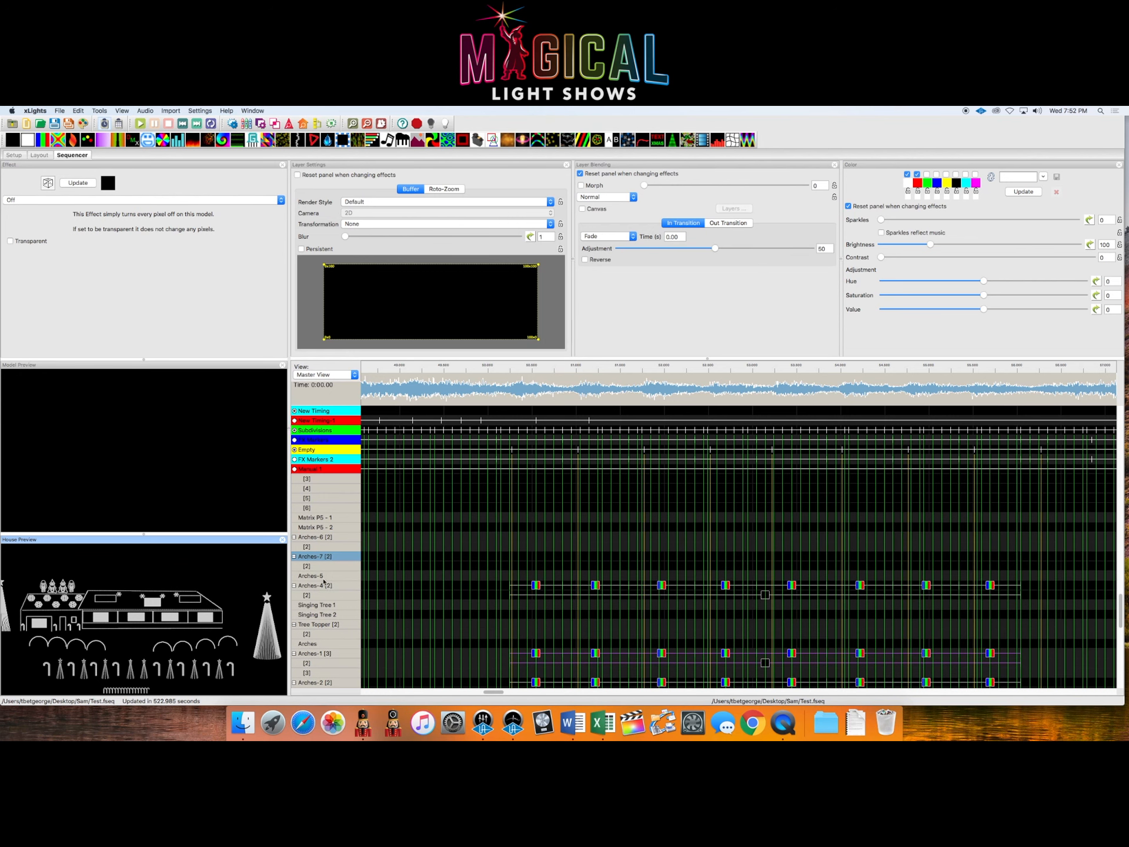
click(324, 576)
right_click(324, 575)
click(335, 589)
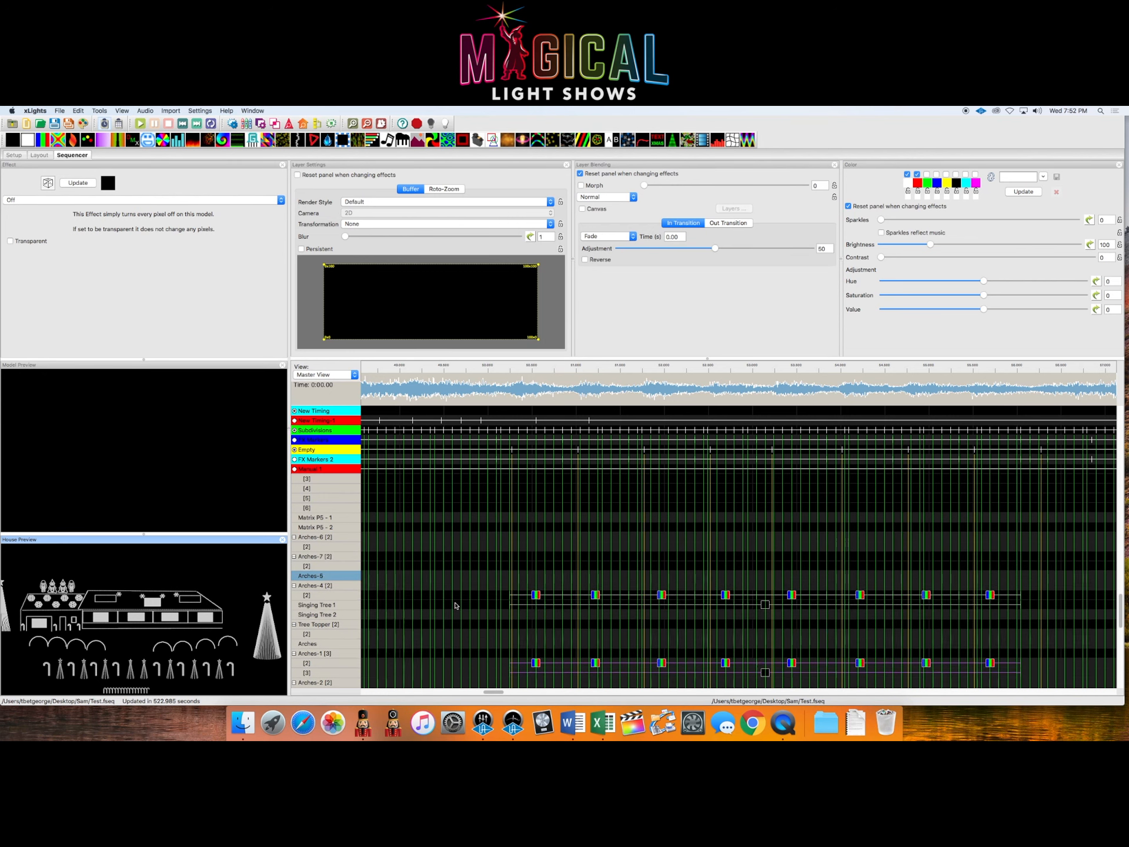
Step: Paste the copied arch effects onto Arches-6, Arches-7 and Arches-5, starting in line with the Arches-4 effects
click(512, 538)
click(510, 538)
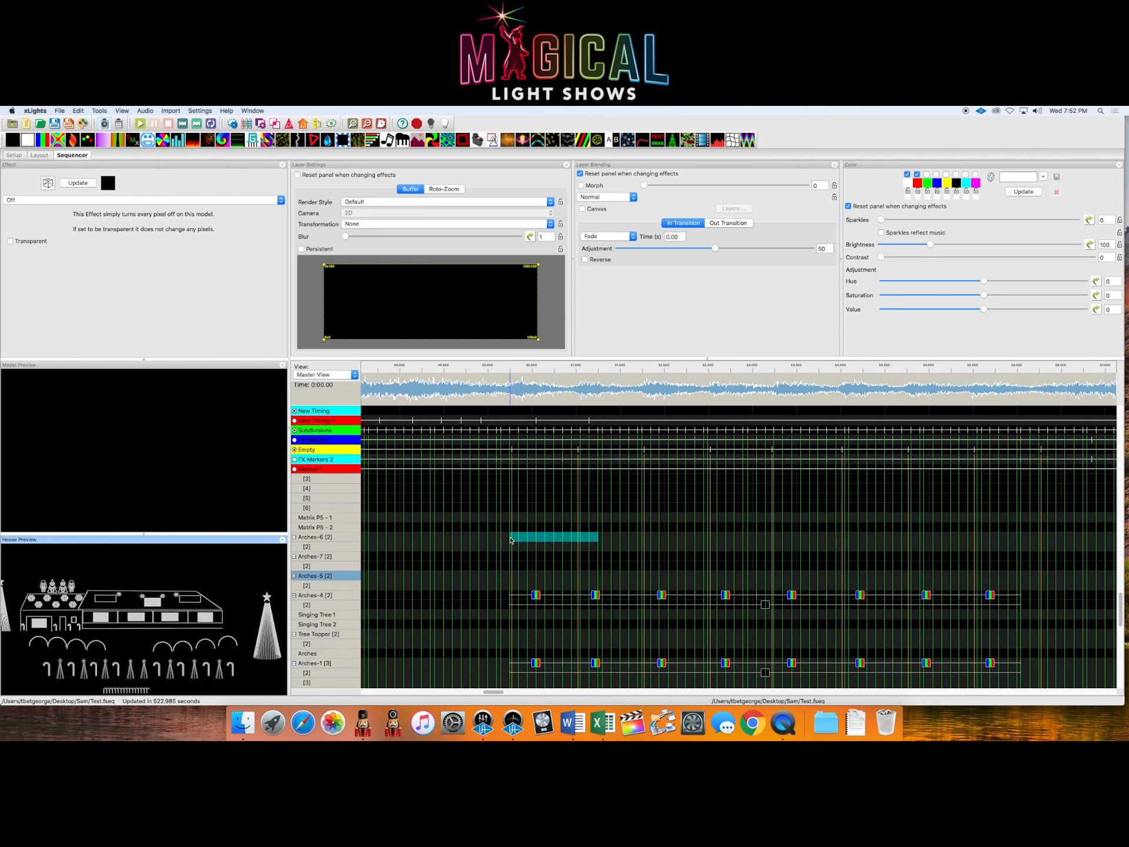
key(super+v)
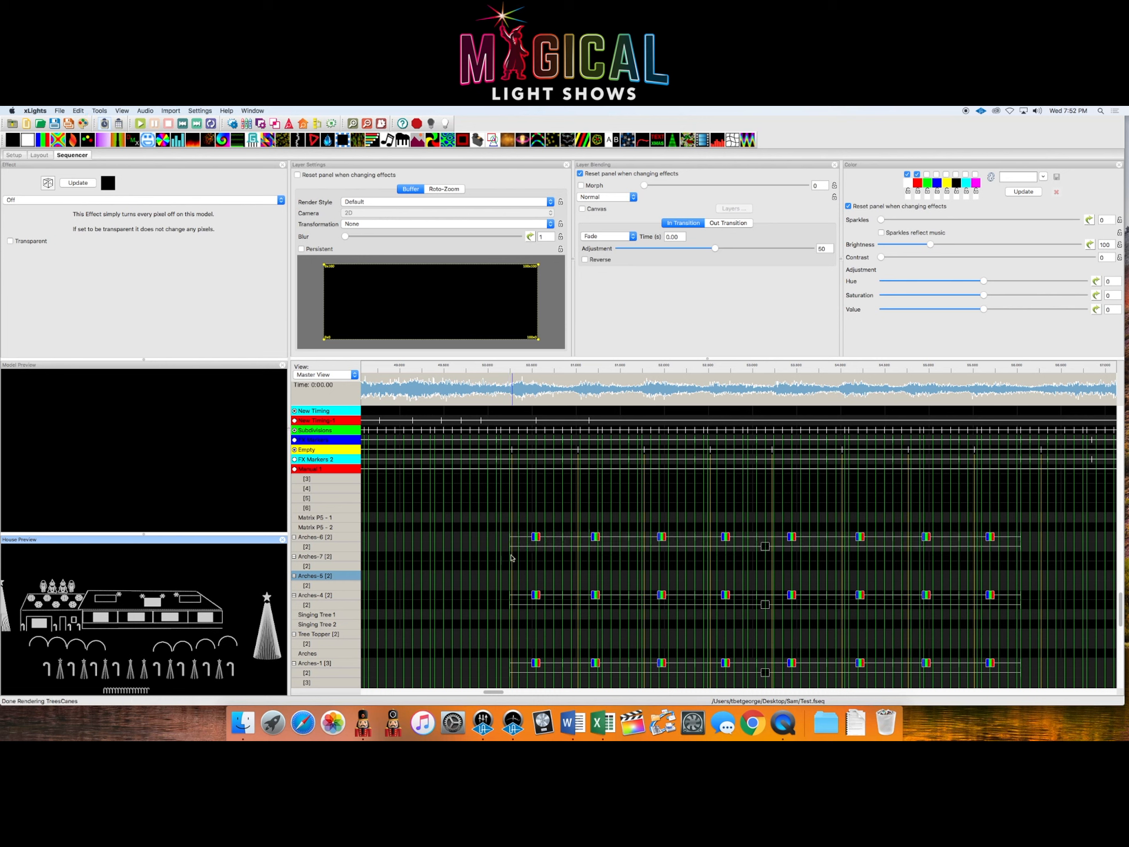
click(511, 558)
key(super+v)
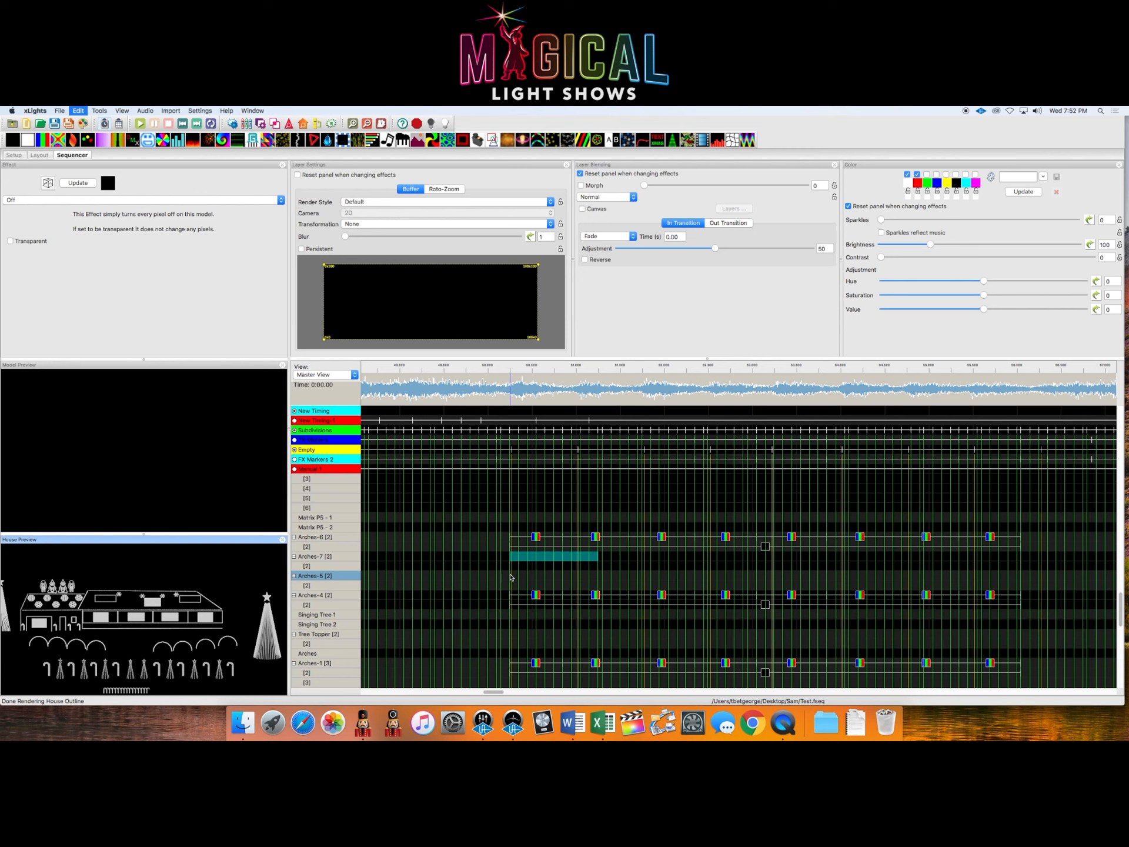
click(514, 579)
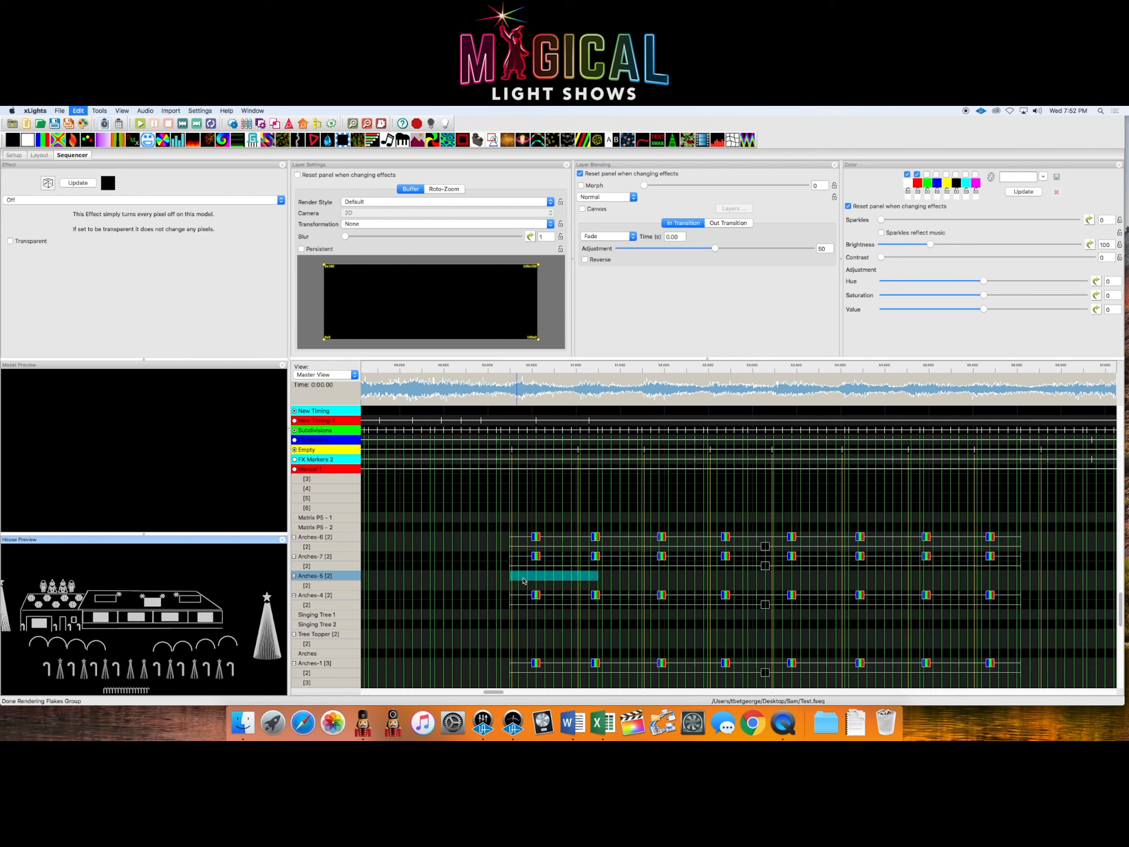
key(super+v)
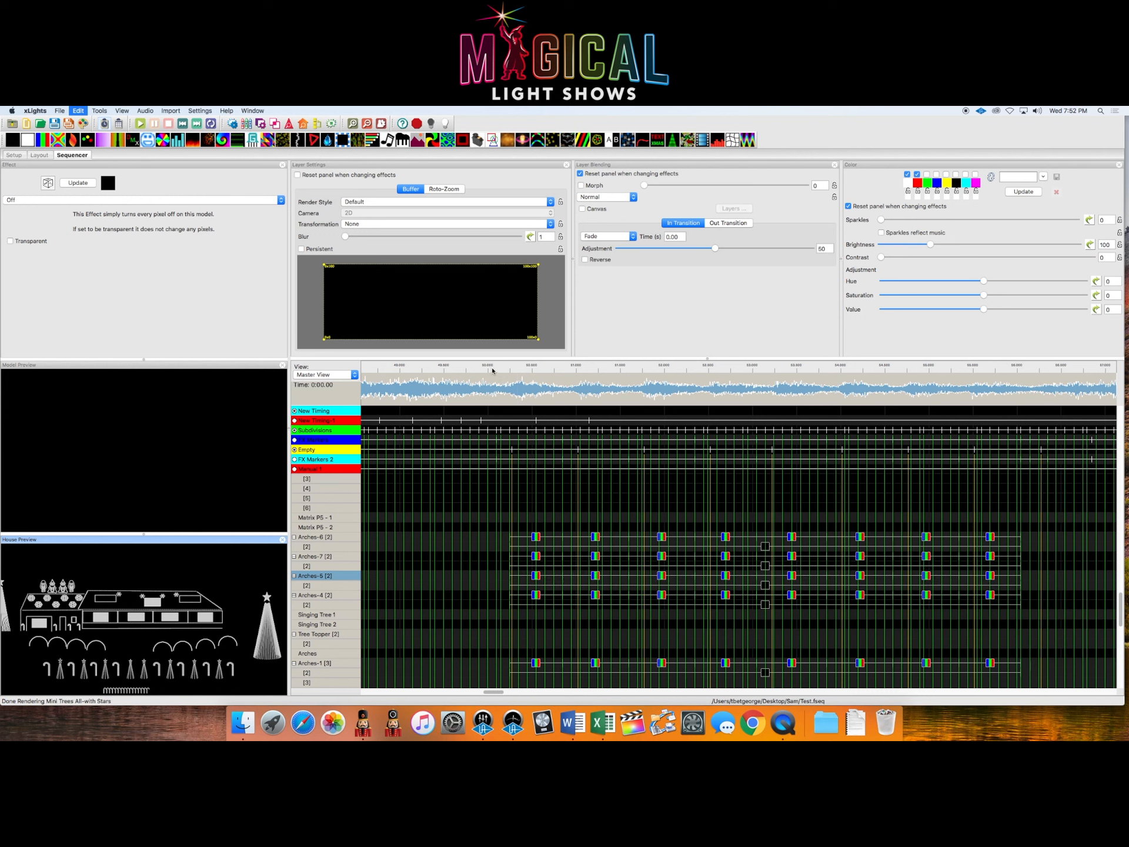
Step: Play the sequence from just before the pasted arch effects, then stop playback
click(493, 370)
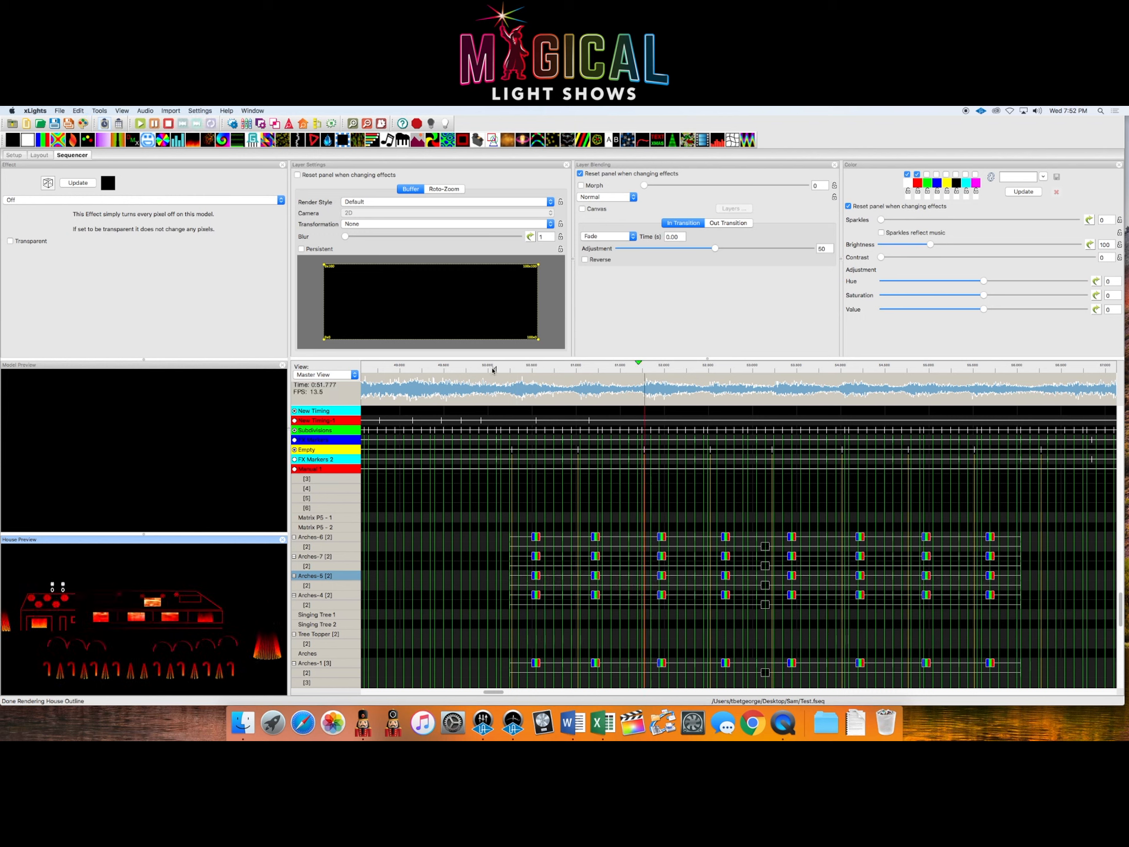
key(space)
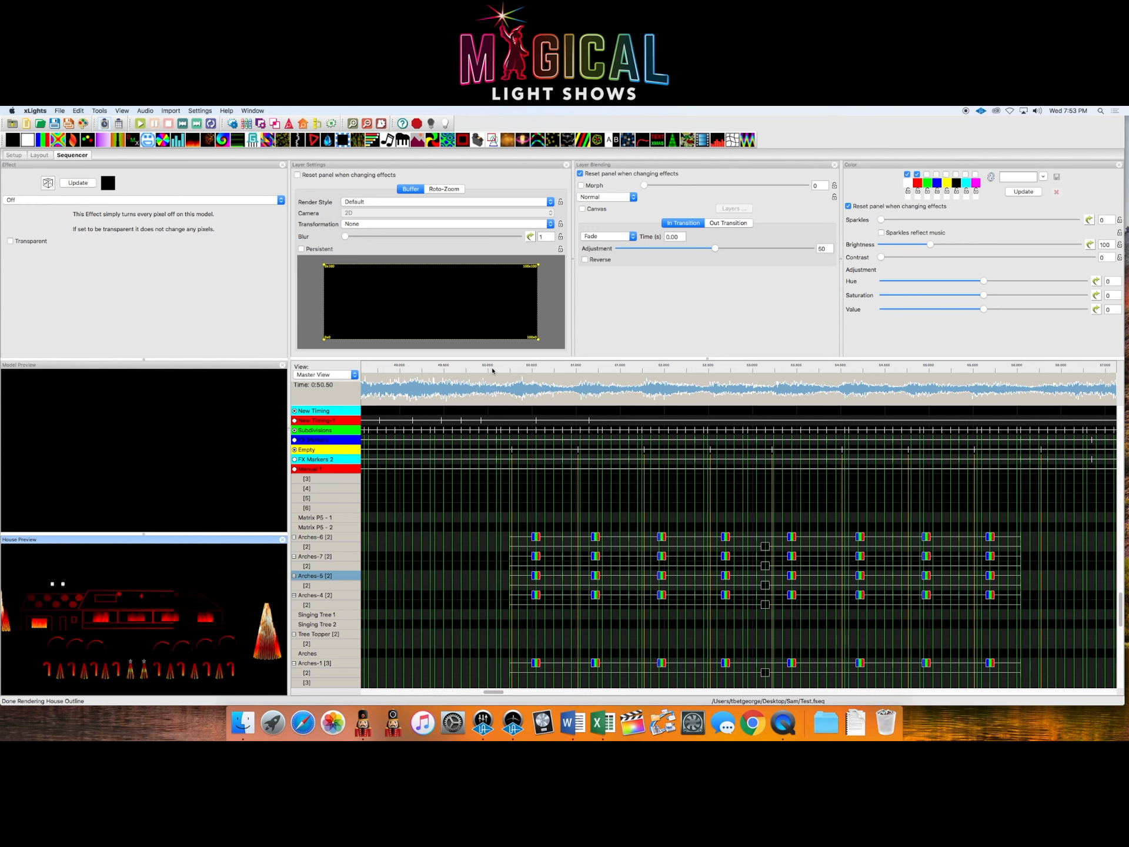
Step: Look through the model and group rows of the sequence to see where effects are placed and where they are missing
drag(1120, 603, 1109, 733)
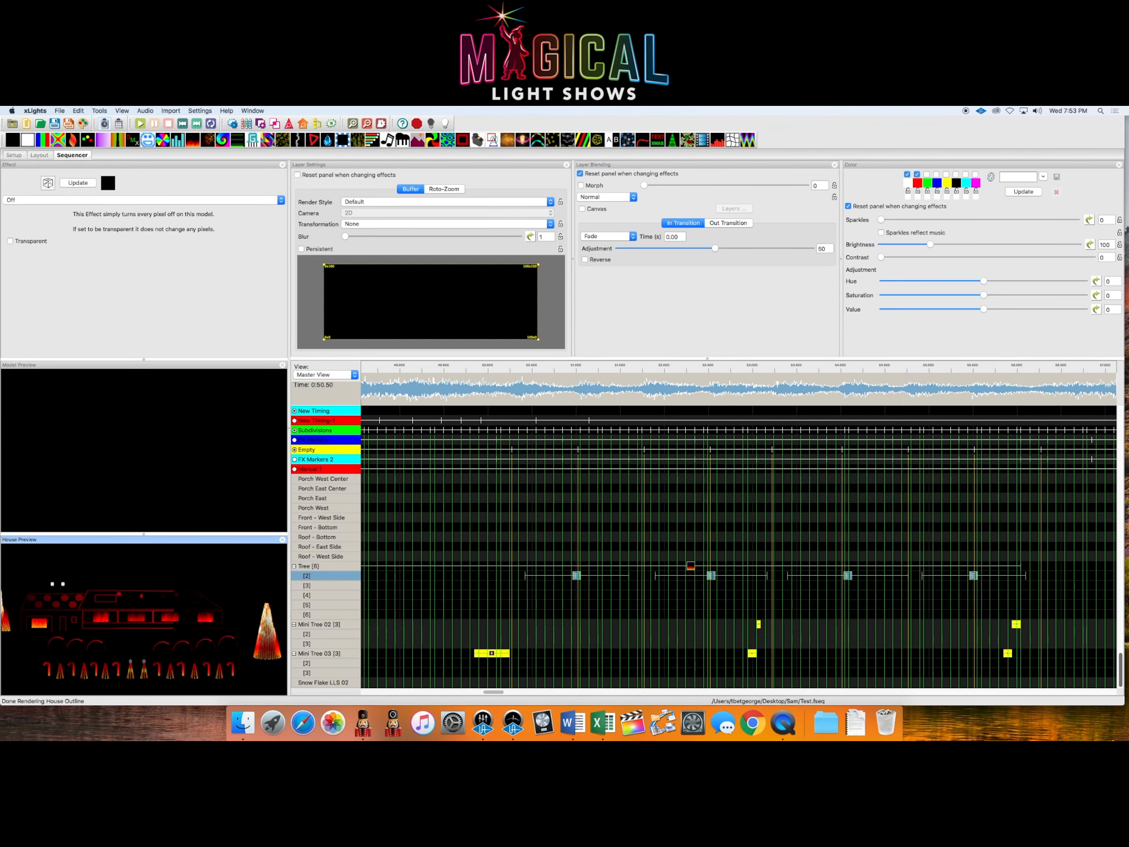
drag(1109, 670, 1100, 529)
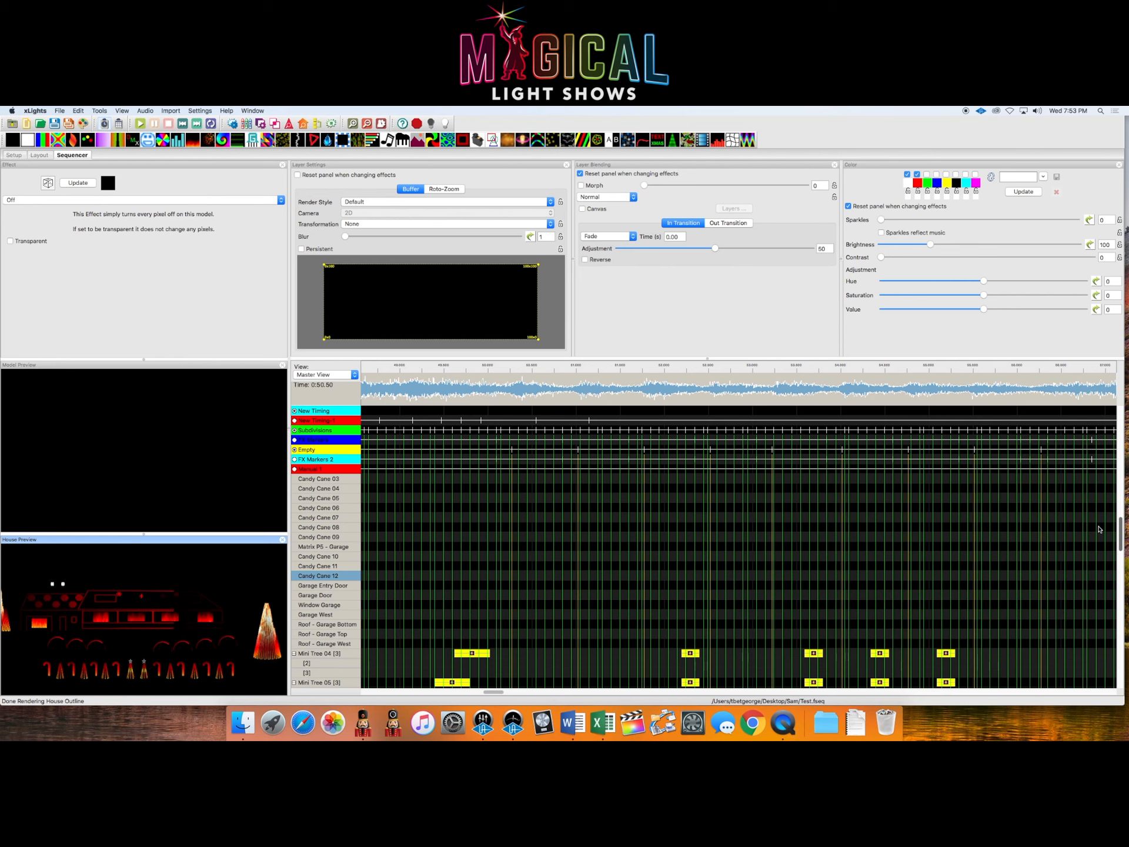
scroll(1101, 517, up, 5)
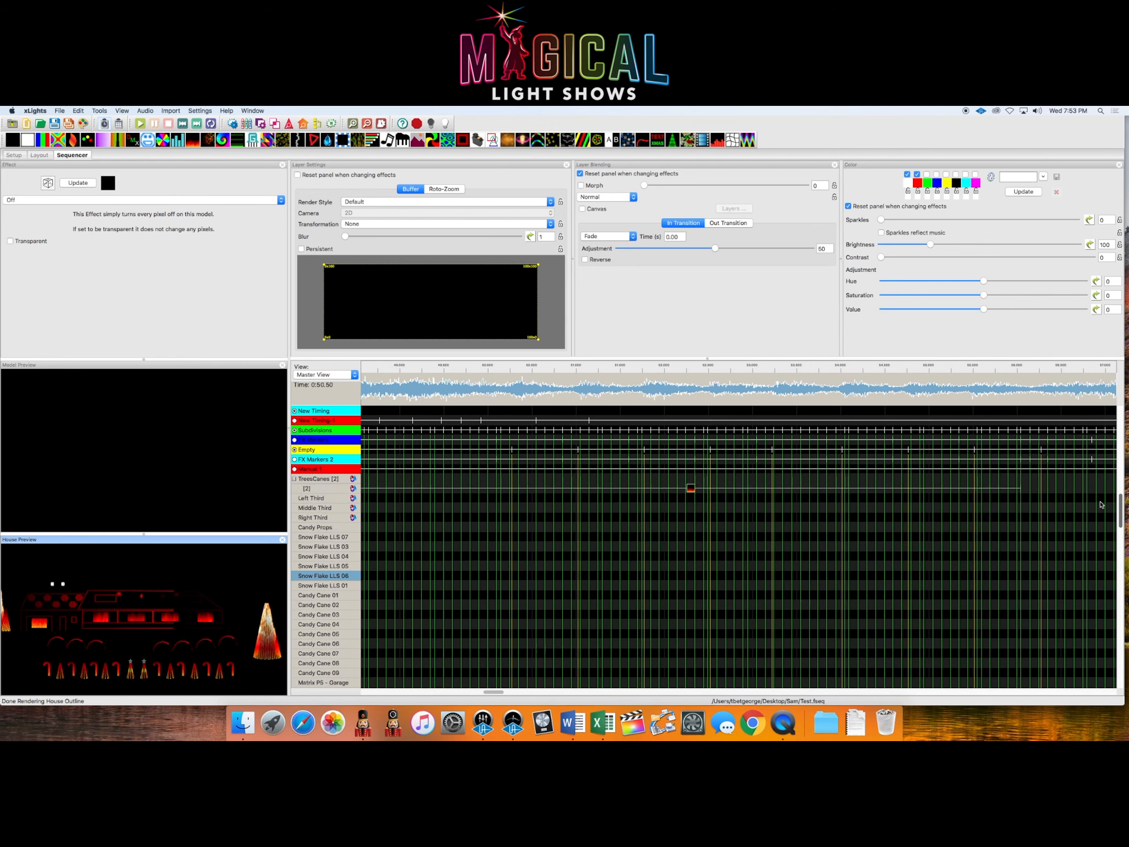
scroll(1094, 471, up, 12)
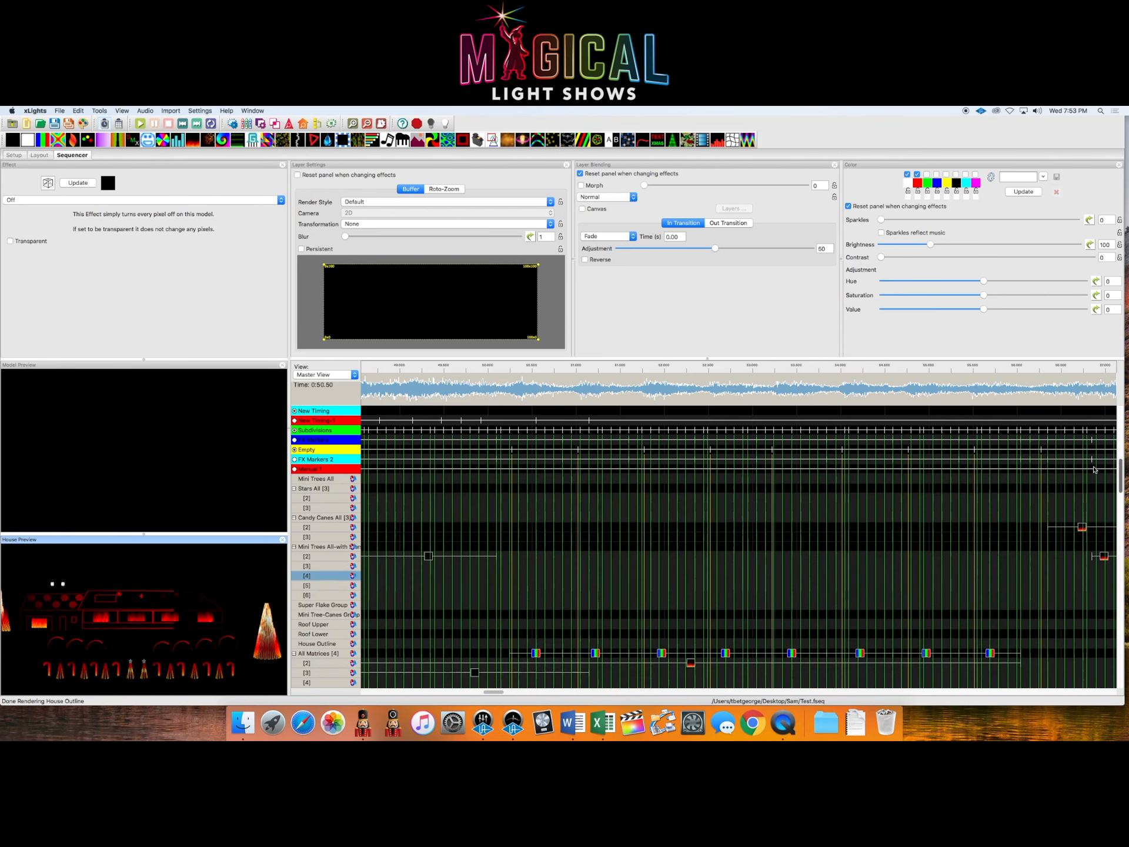
scroll(1093, 463, down, 10)
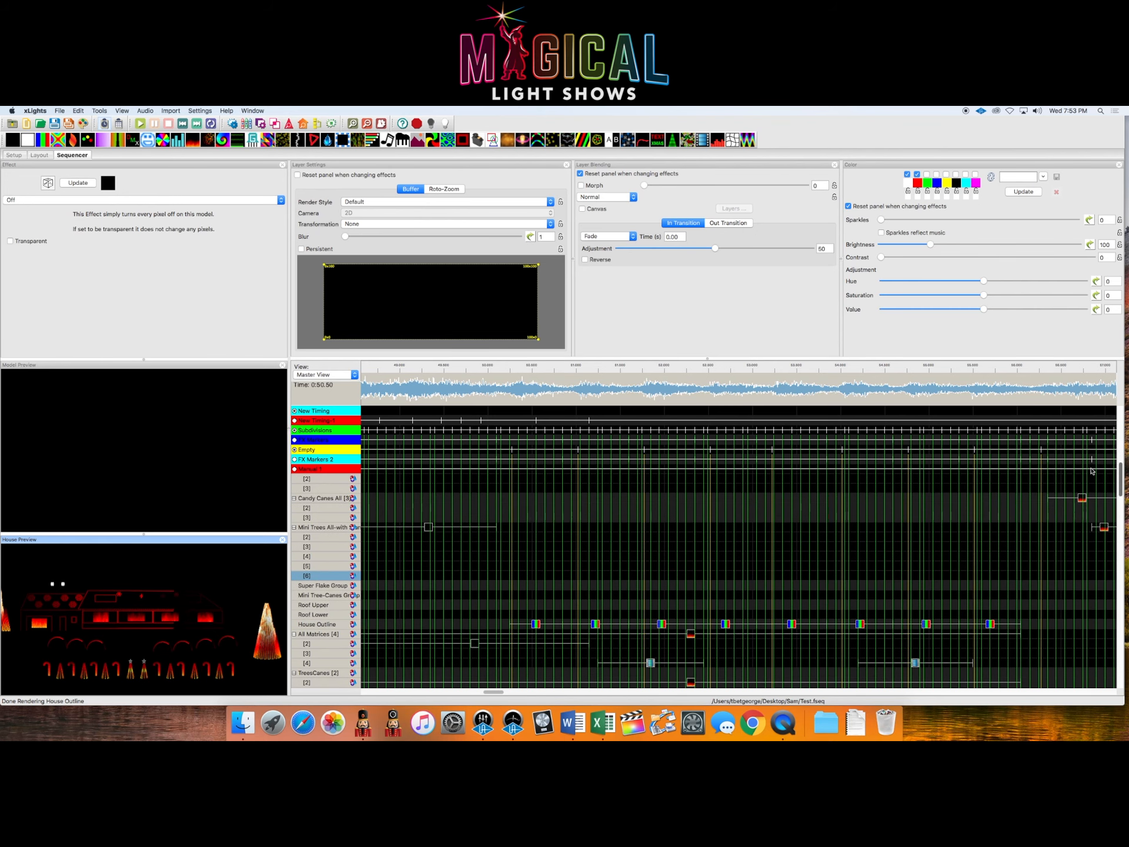
scroll(1091, 474, up, 10)
scroll(531, 612, up, 12)
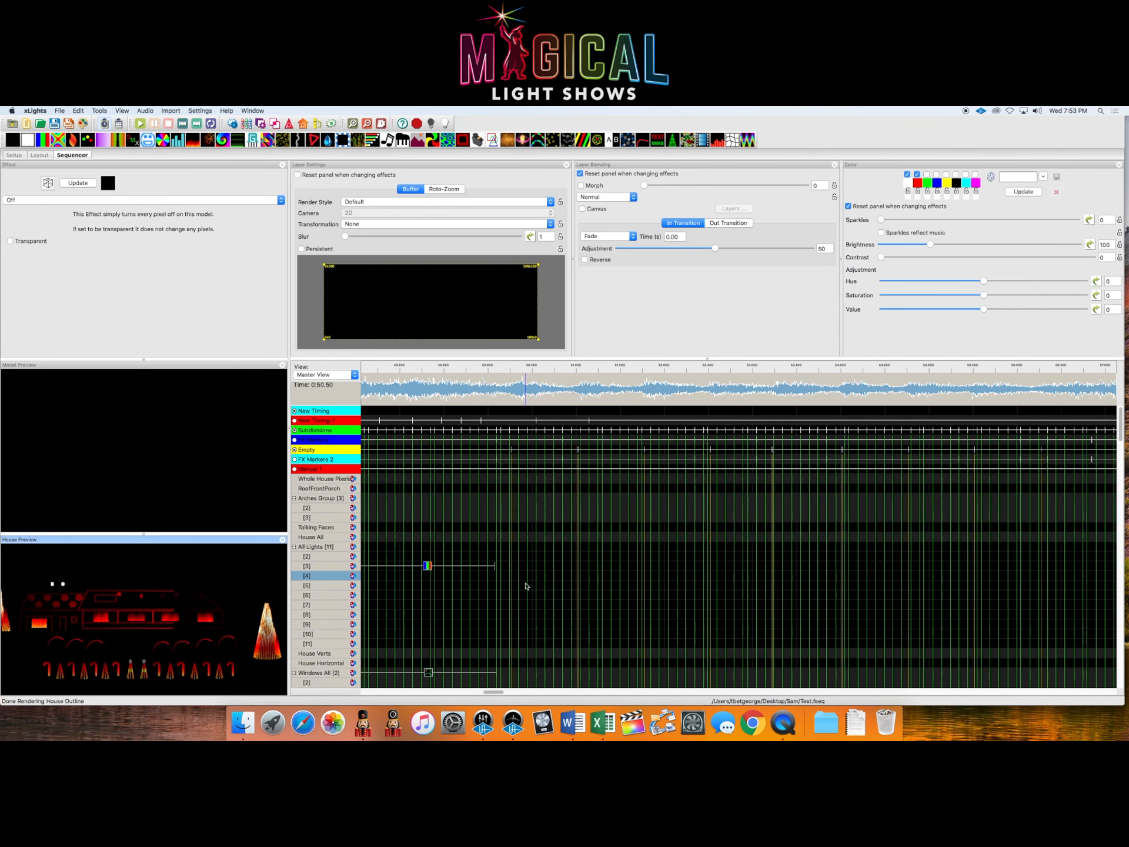
scroll(524, 600, down, 12)
scroll(404, 610, down, 10)
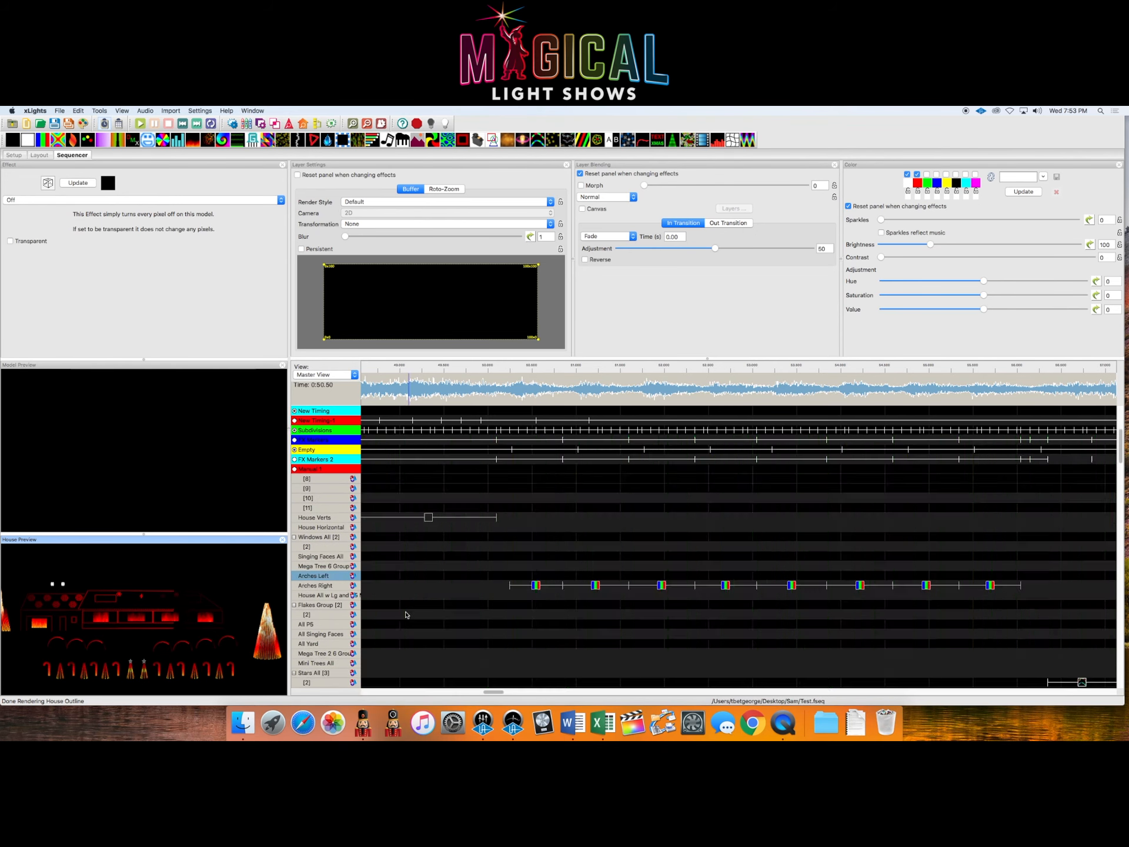
scroll(318, 606, down, 10)
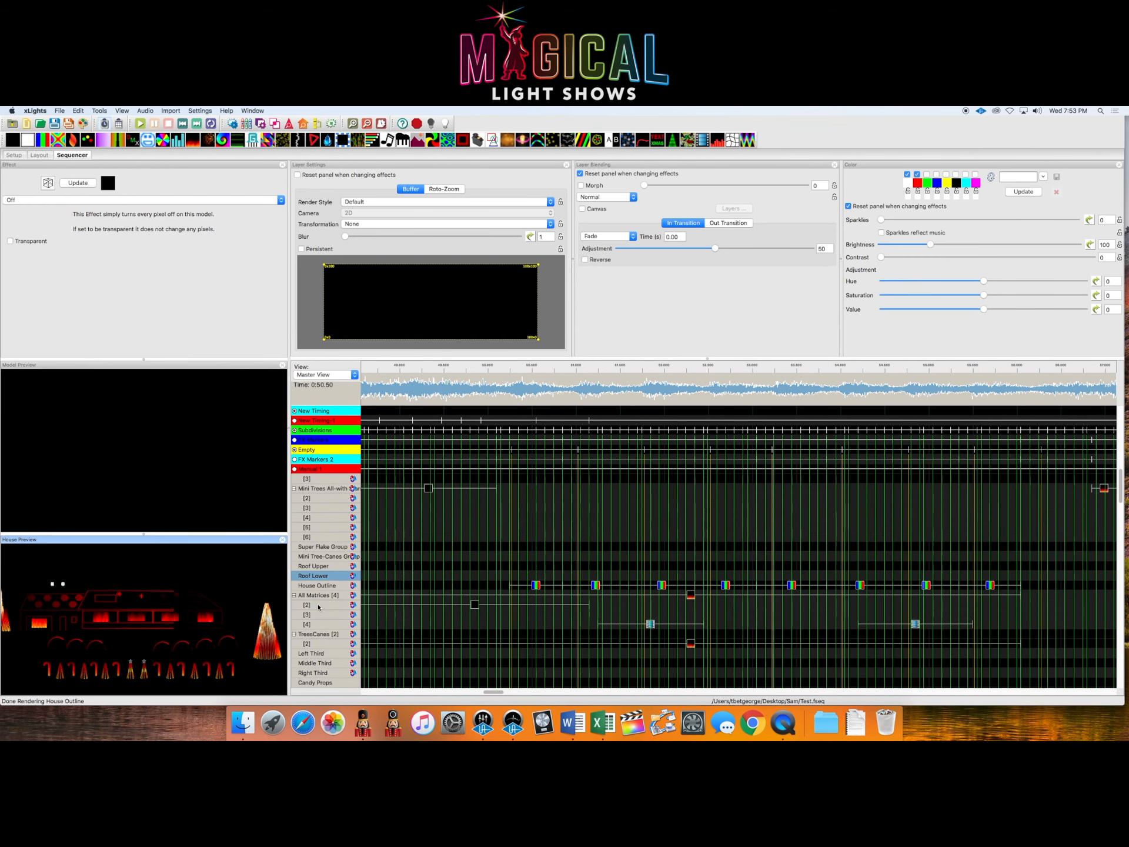
Step: Expand Candy Props into its strands and go to the strand effects near the end of the song
click(331, 614)
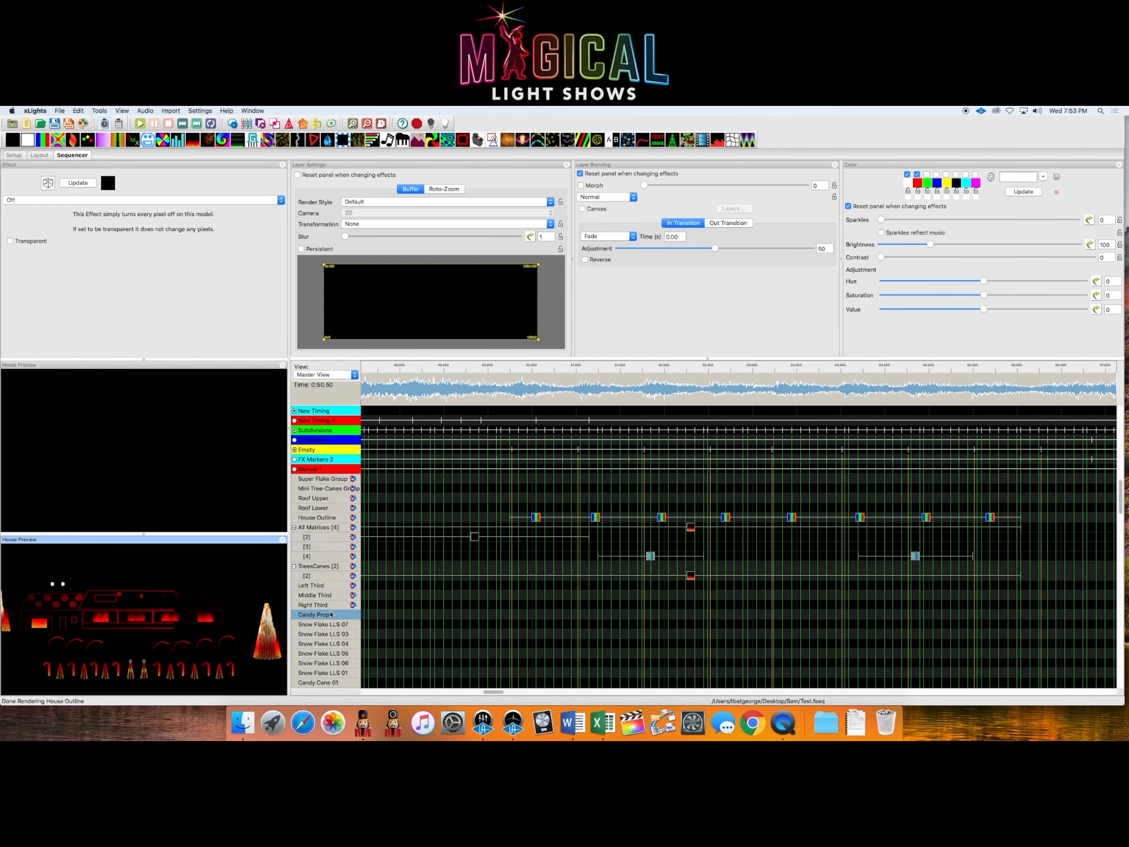
double_click(332, 616)
scroll(370, 628, down, 10)
scroll(378, 628, up, 4)
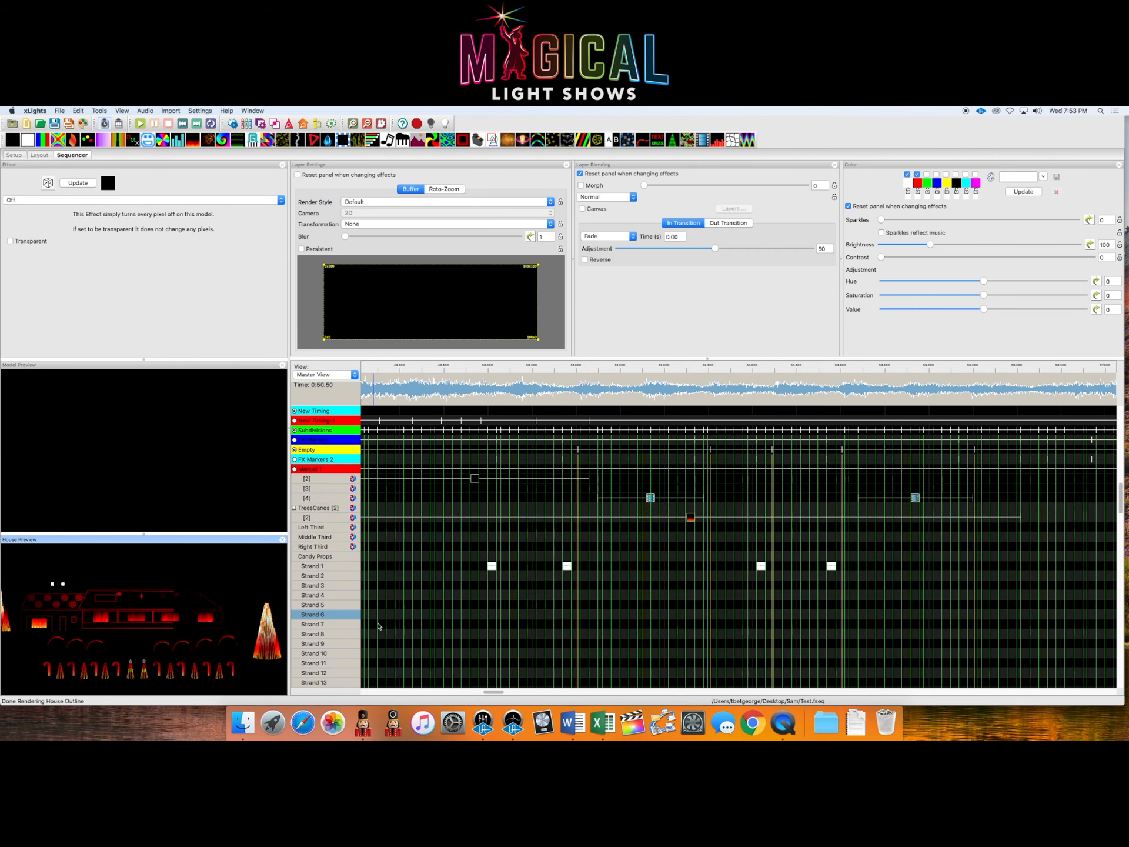
scroll(376, 628, down, 6)
scroll(584, 649, down, 2)
drag(492, 692, 952, 687)
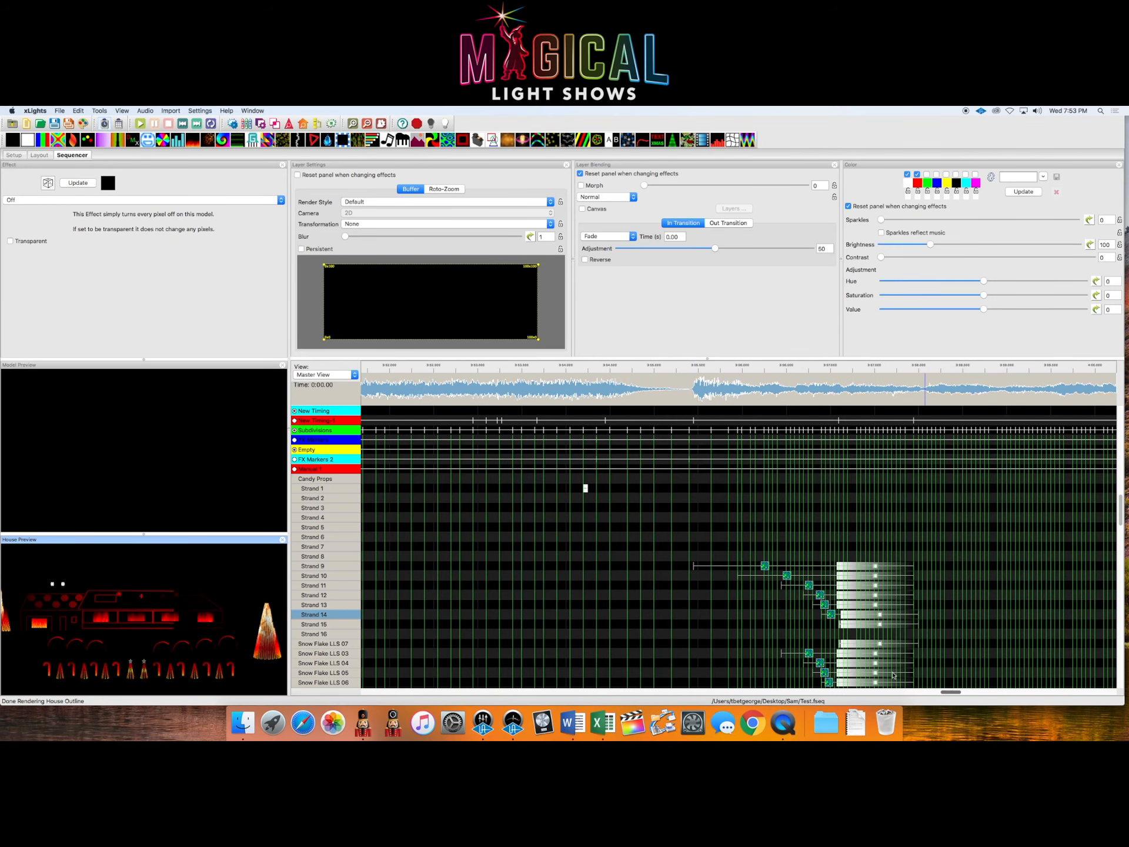
scroll(1044, 570, down, 4)
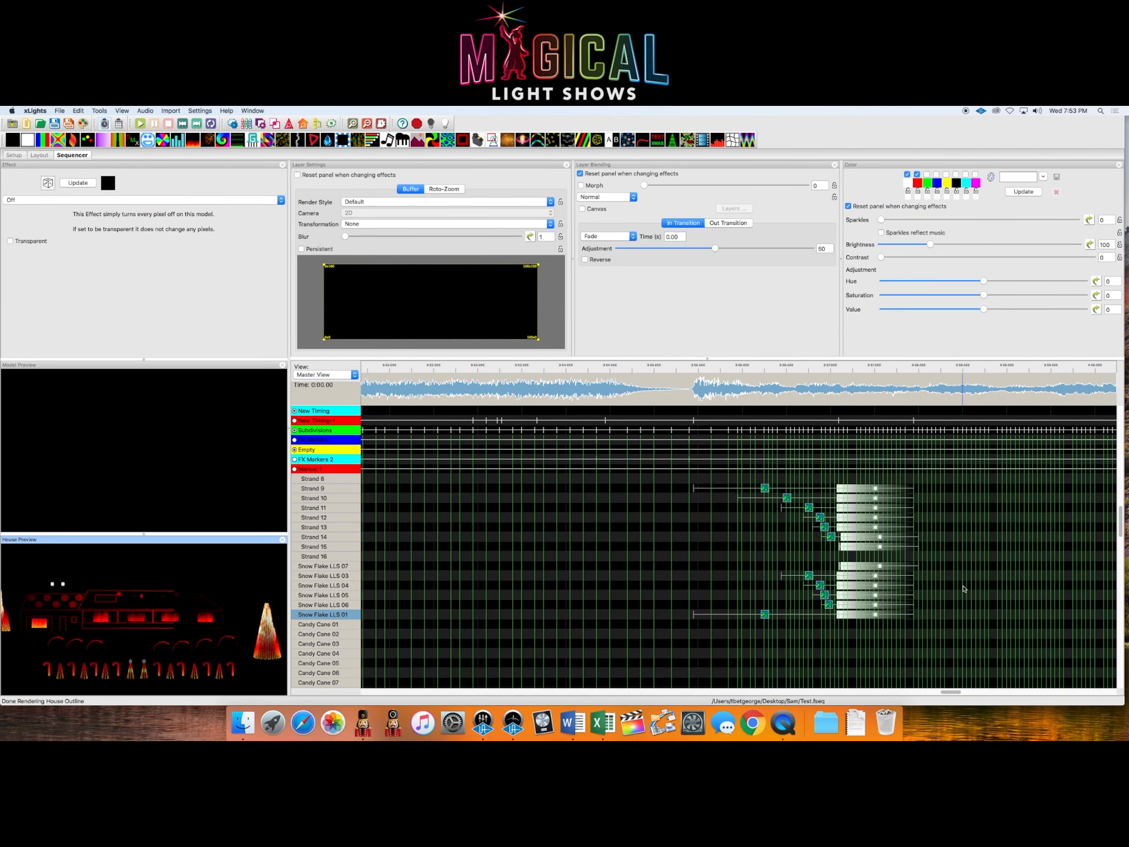
scroll(963, 588, up, 3)
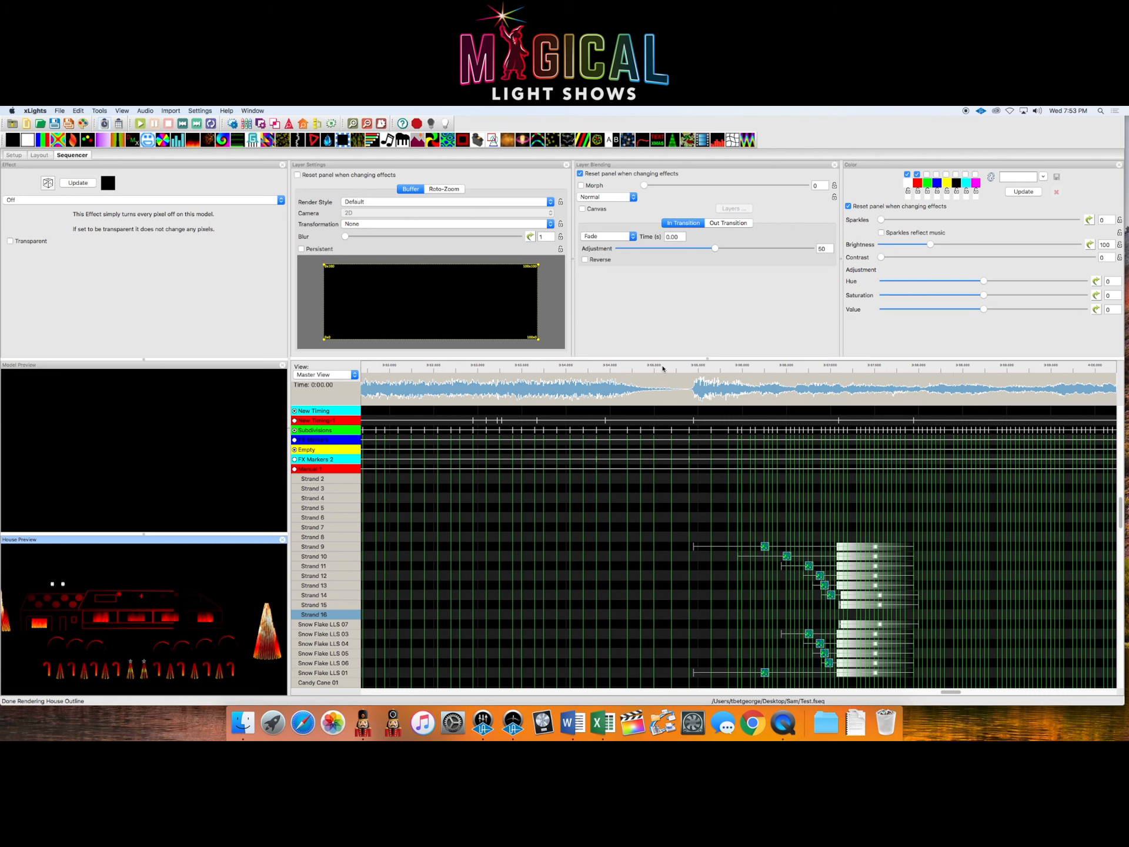
Step: Play the sequence from just before the Strand 9 effects, then stop playback
click(663, 368)
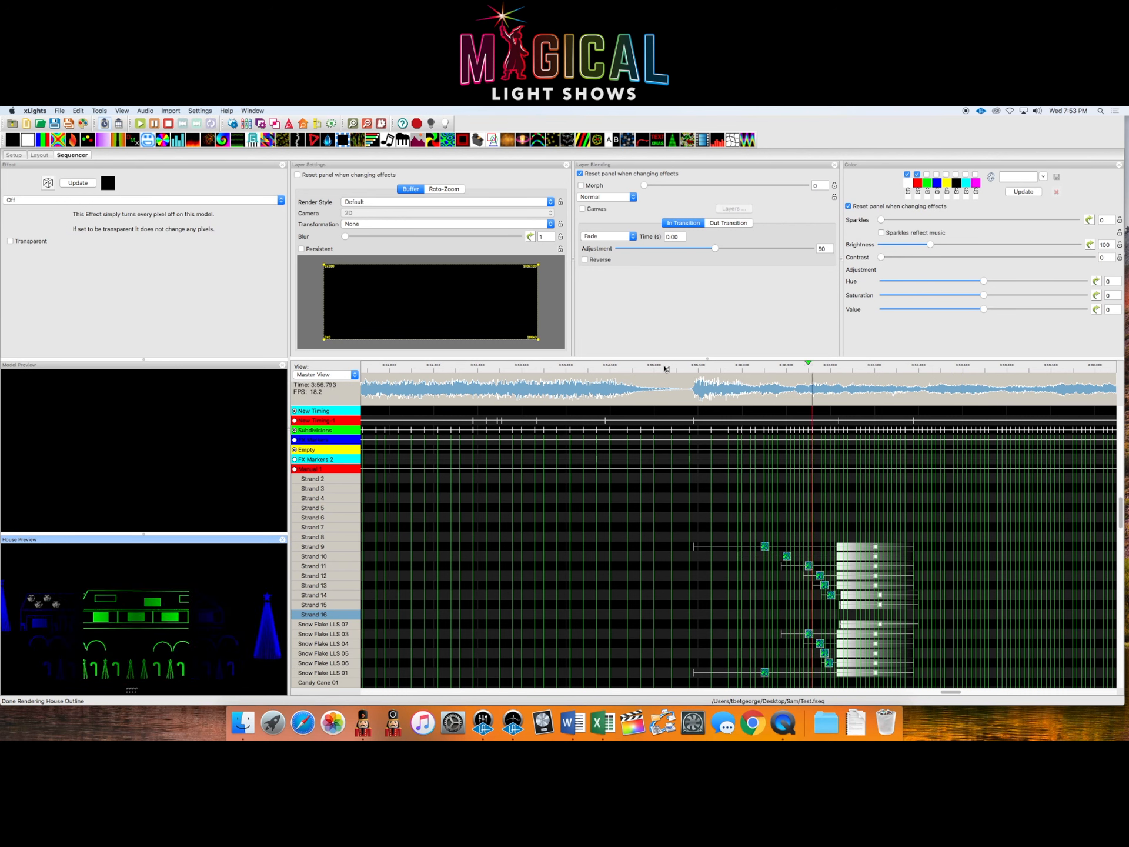
key(space)
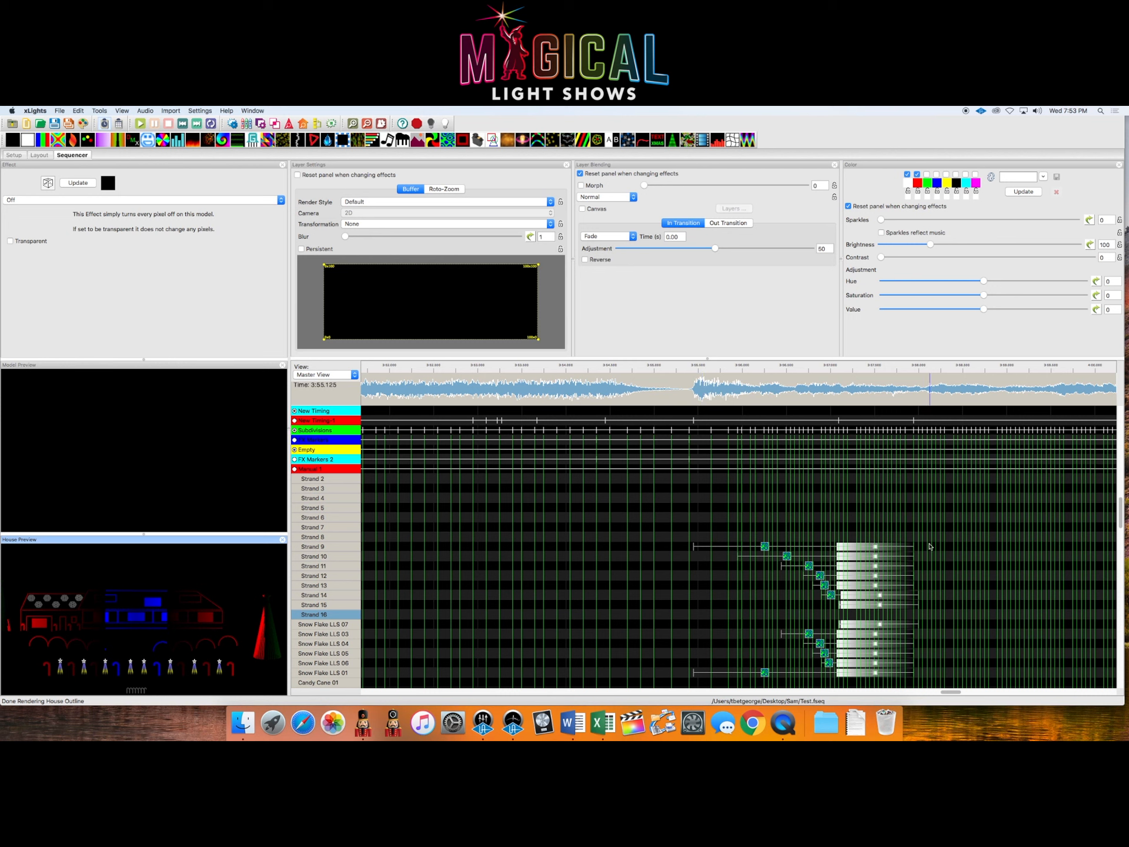
drag(925, 548, 681, 544)
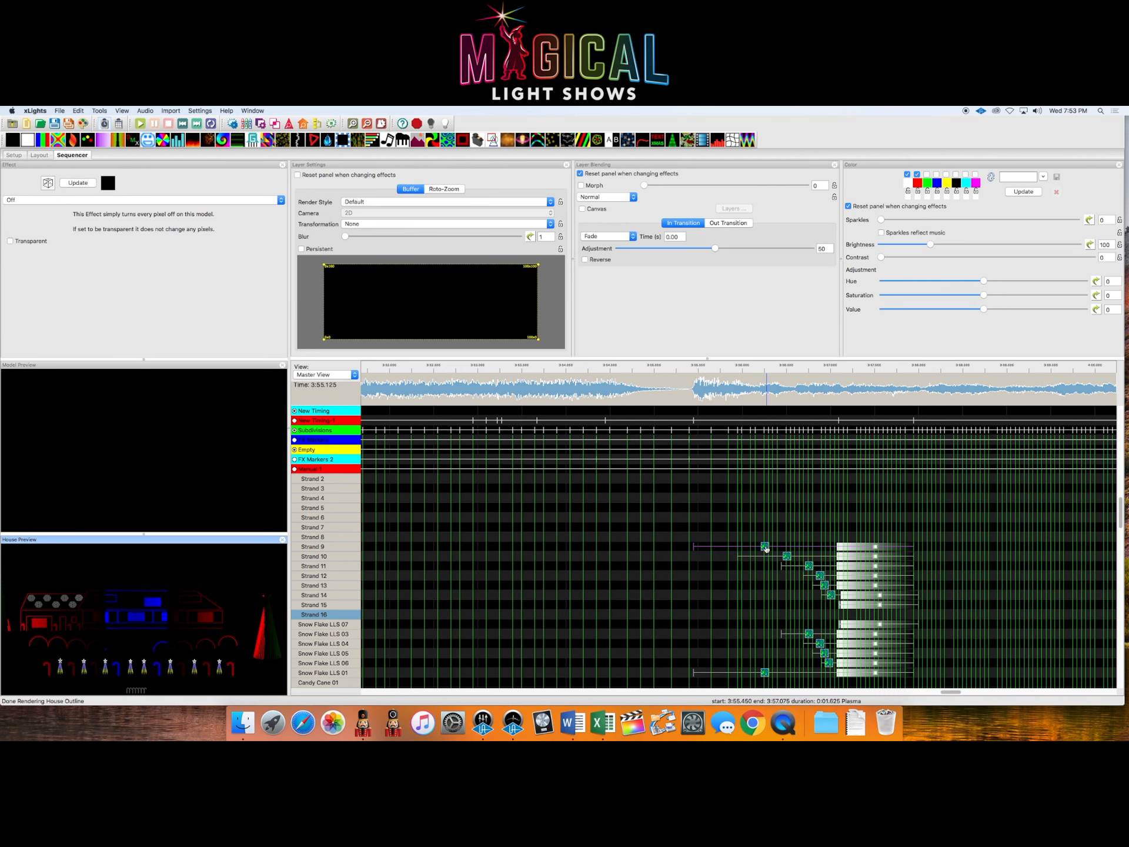
Step: Move the first Plasma effect on Strand 9 up through the strands to the Candy Props model row
click(766, 547)
key(Up)
key(Up)
key(Up)
key(Up)
key(Up)
key(Up)
key(Up)
scroll(772, 564, up, 5)
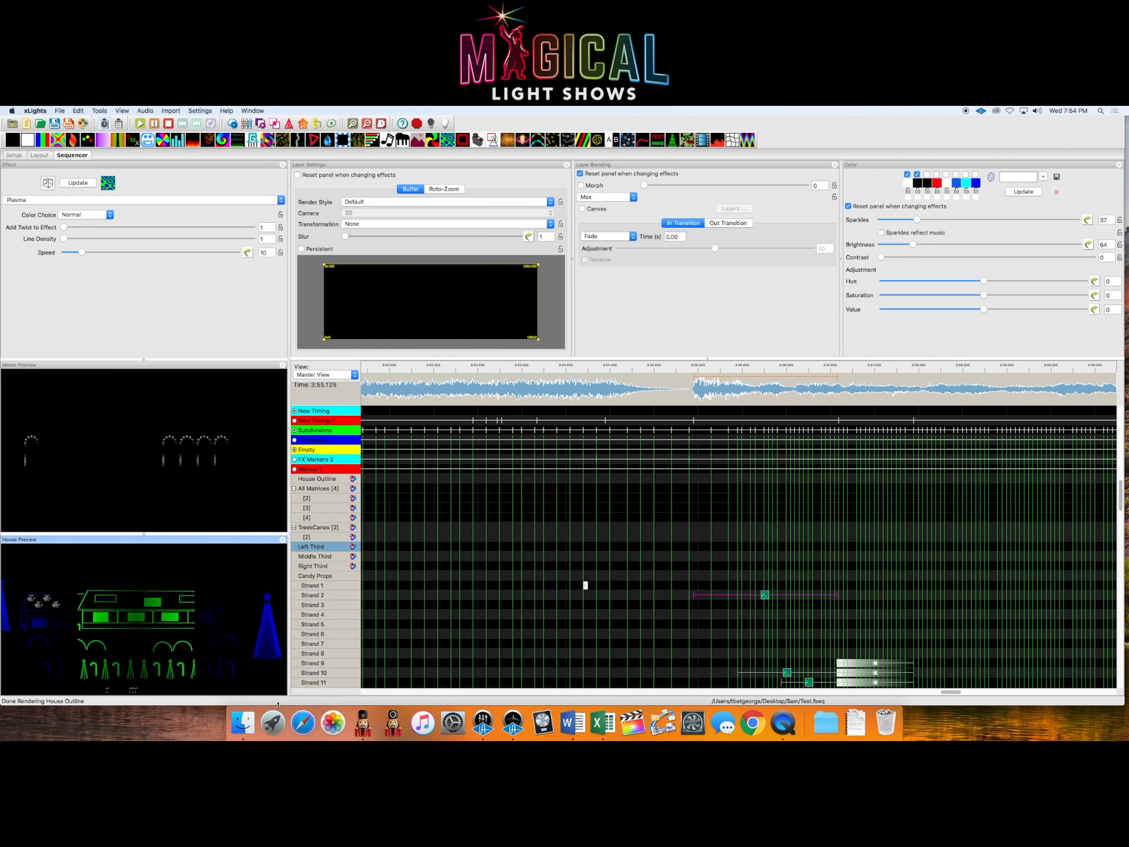
click(766, 595)
key(Up)
key(Up)
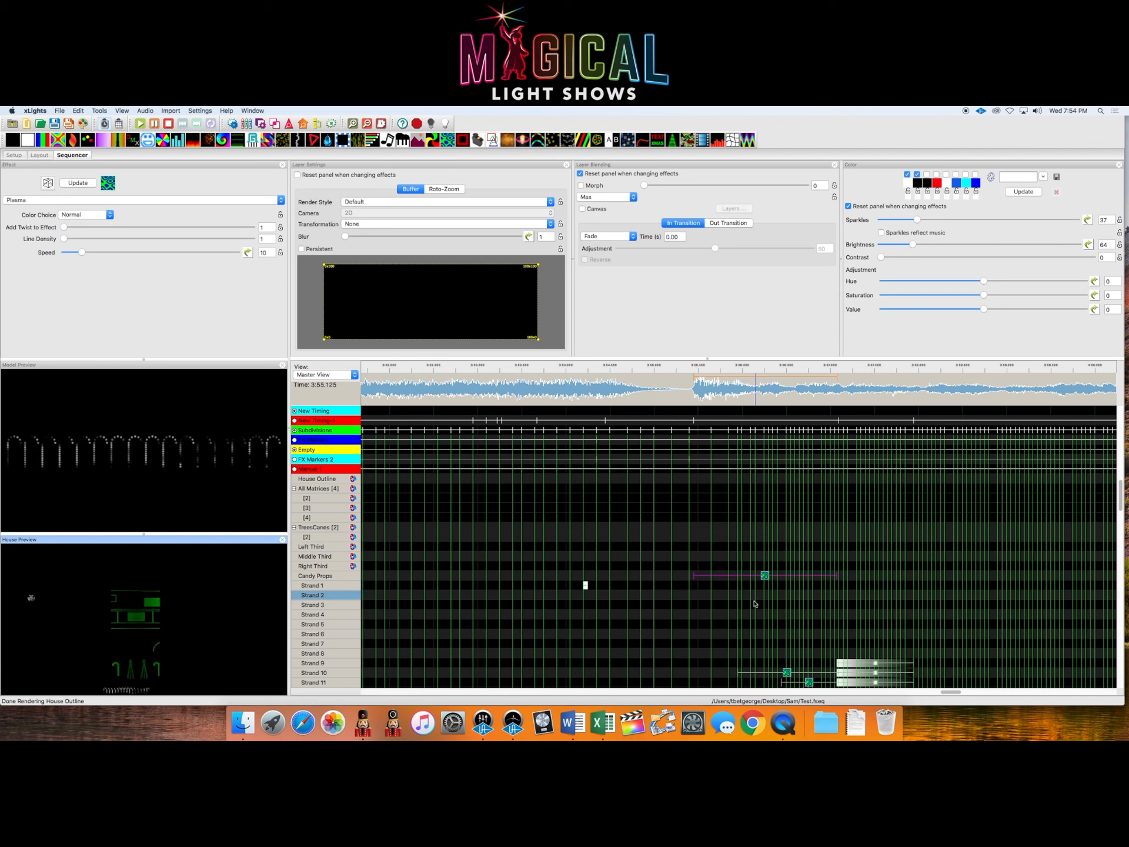
Step: Move the Plasma effect from the Candy Props row up past the Right, Middle and Left Third groups to the first layer of TreesCanes
key(Up)
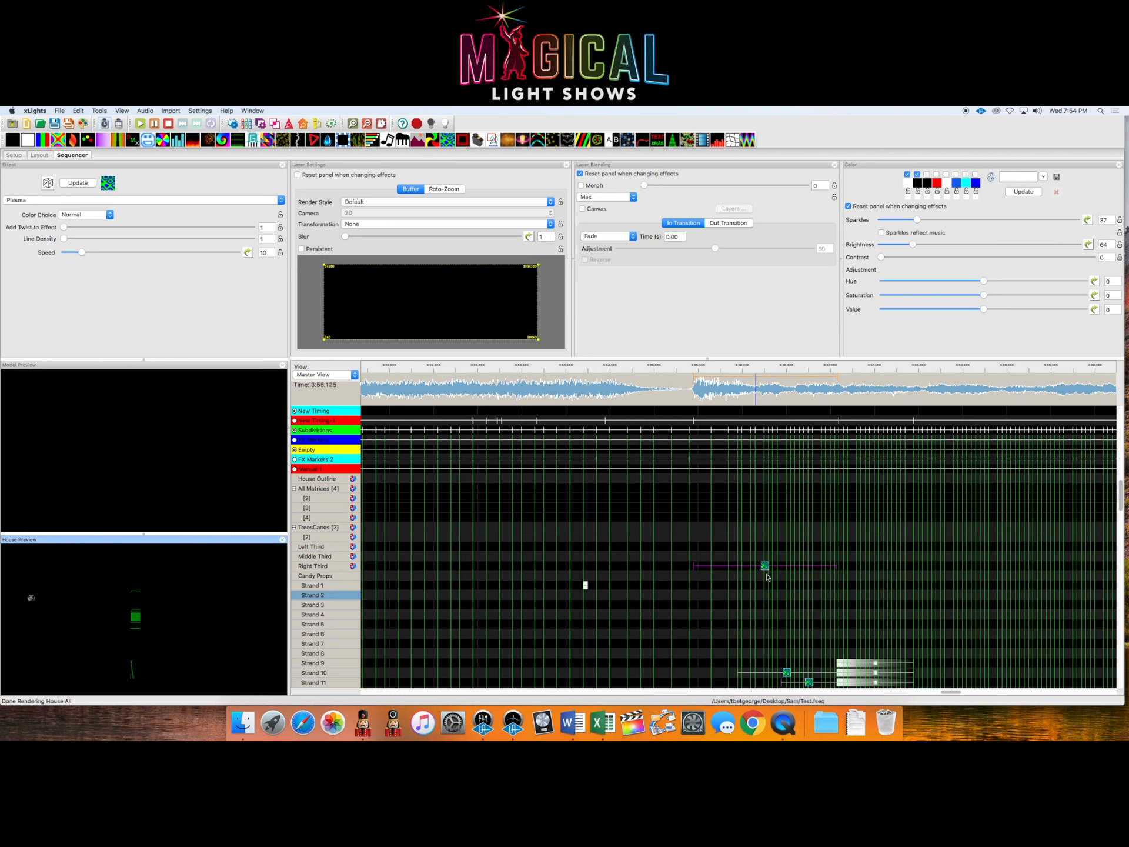
key(Up)
key(Up)
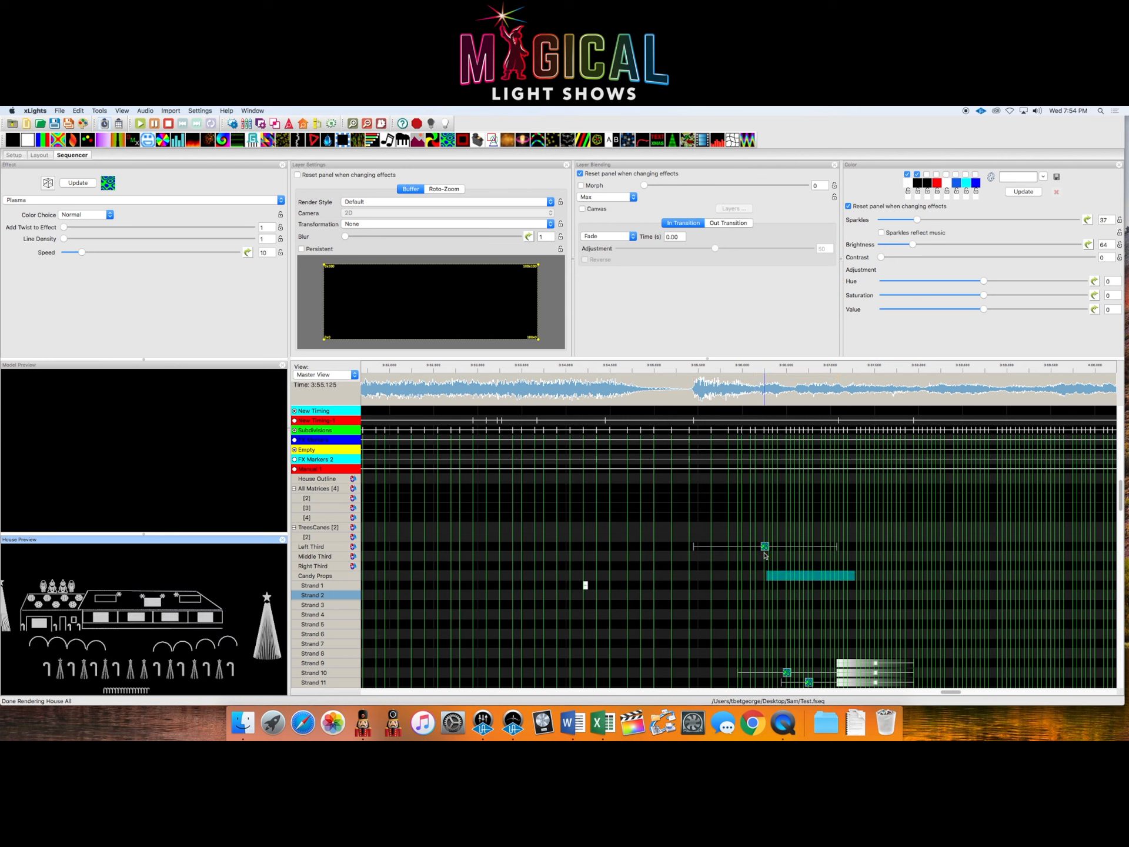
click(765, 547)
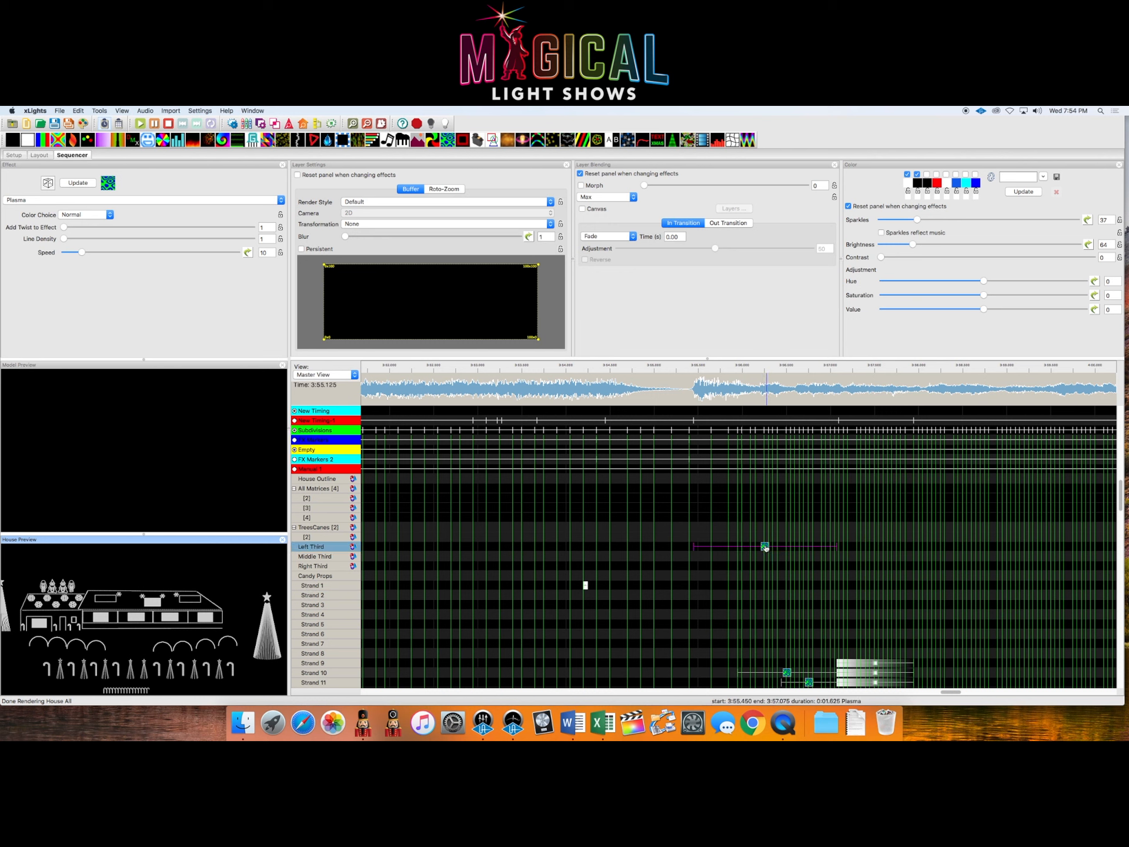
key(Up)
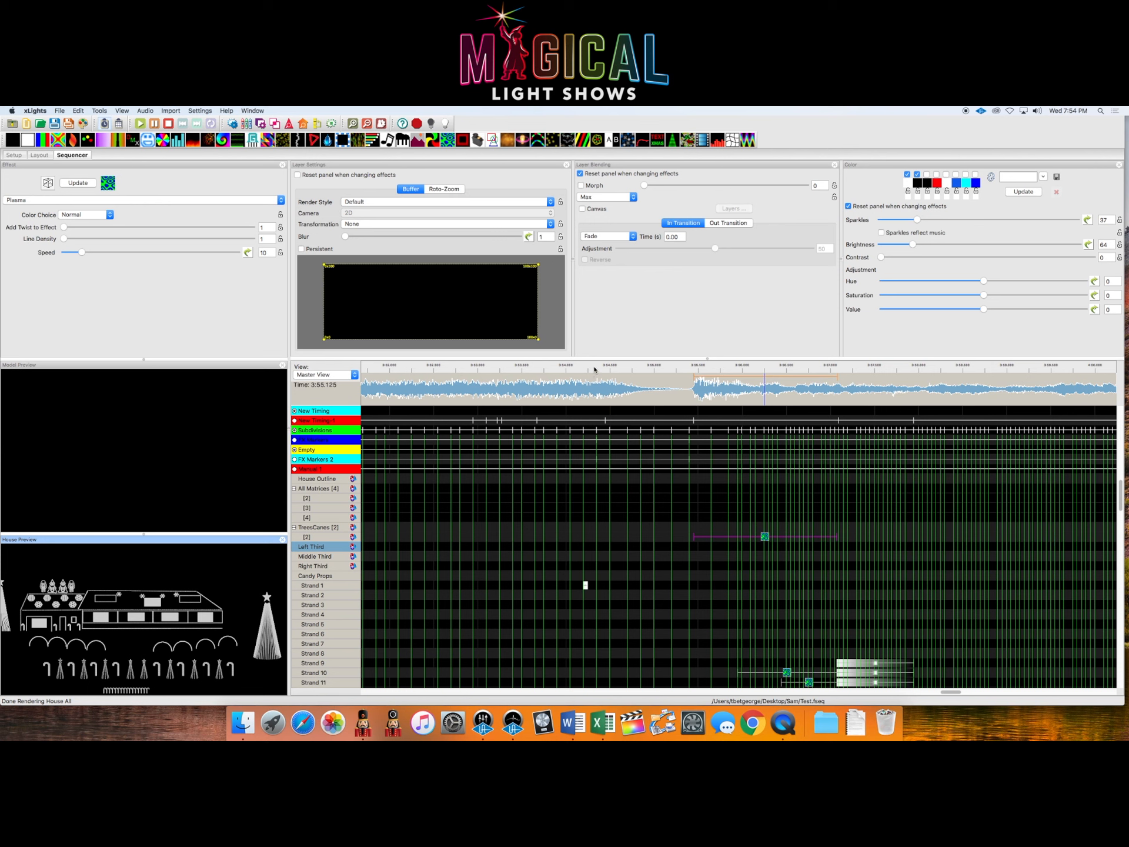
key(Up)
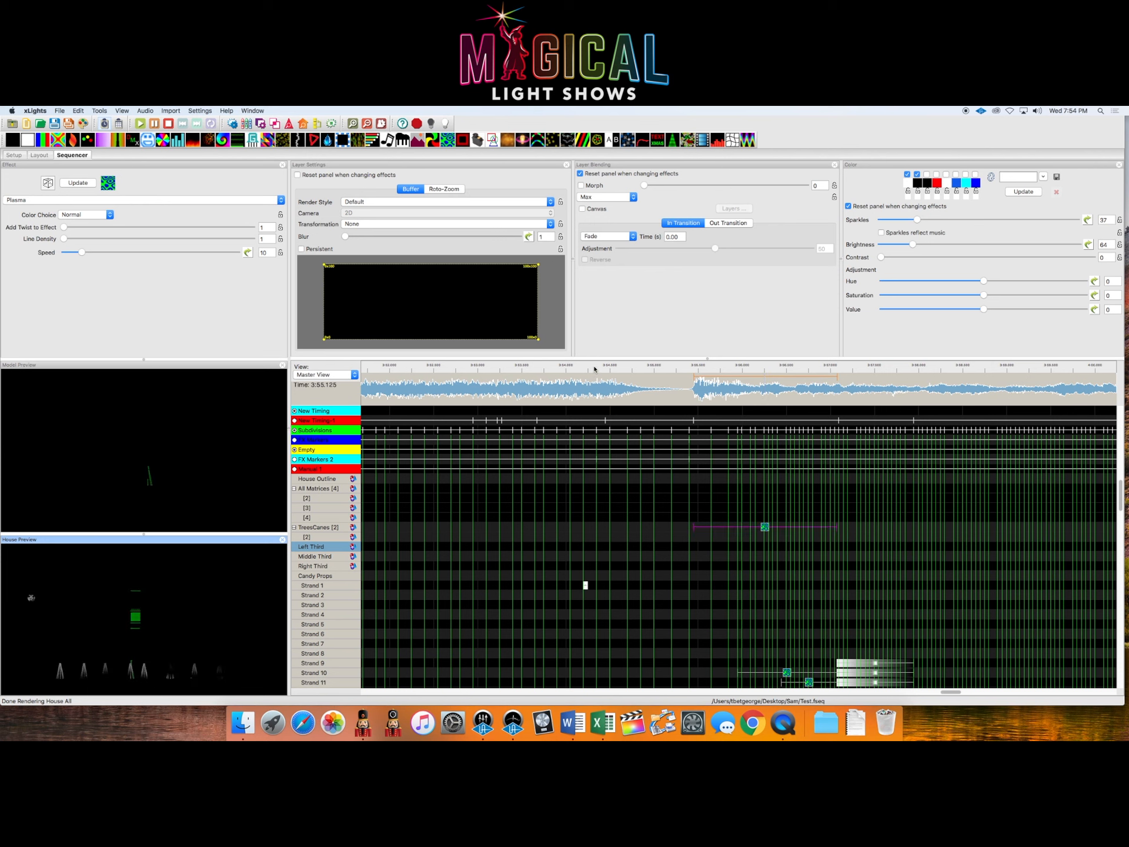
Step: Play the sequence from just before the moved Plasma effect, stop playback, and save the sequence
click(595, 369)
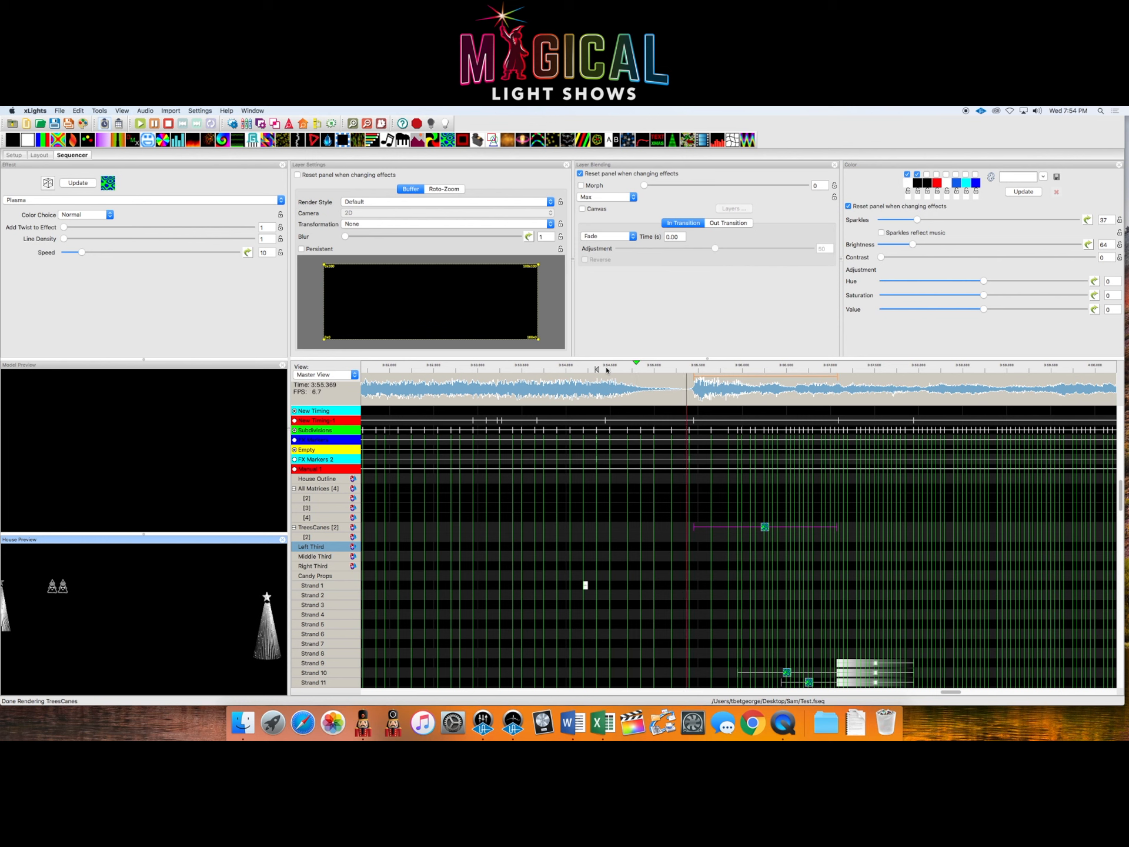
key(space)
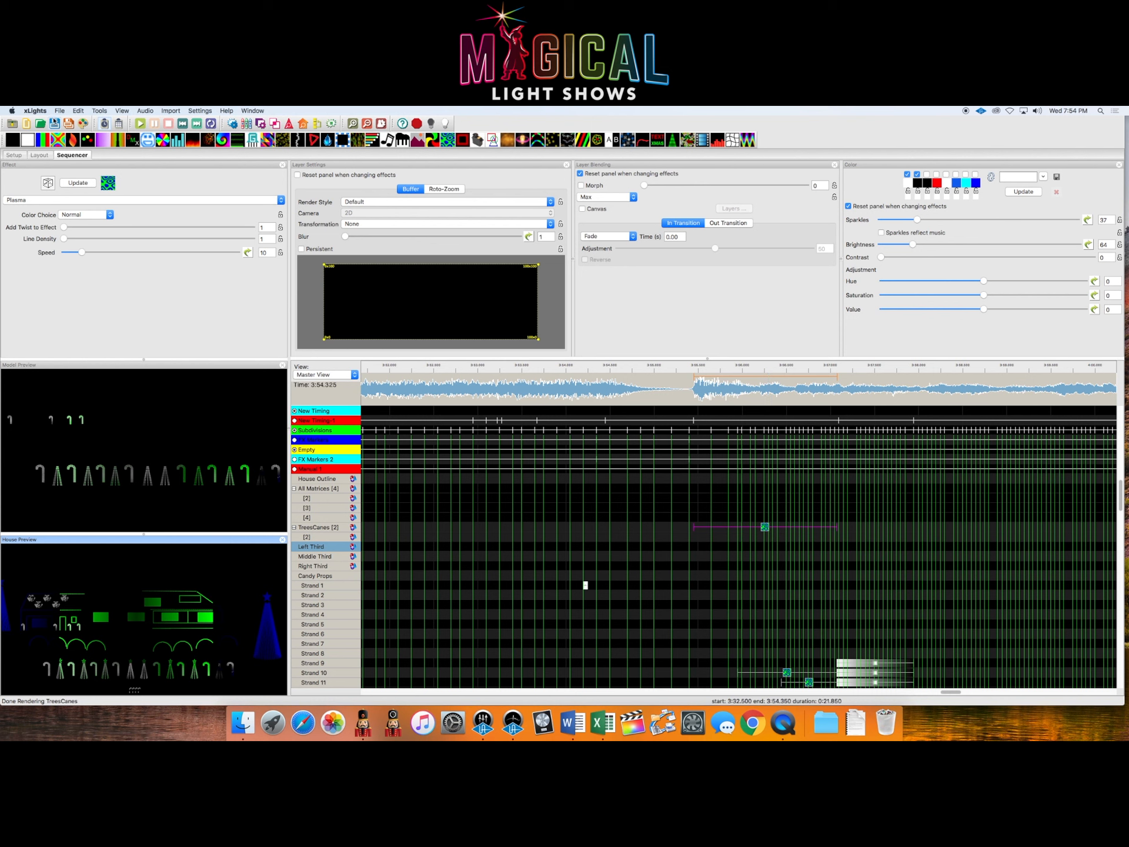
click(54, 122)
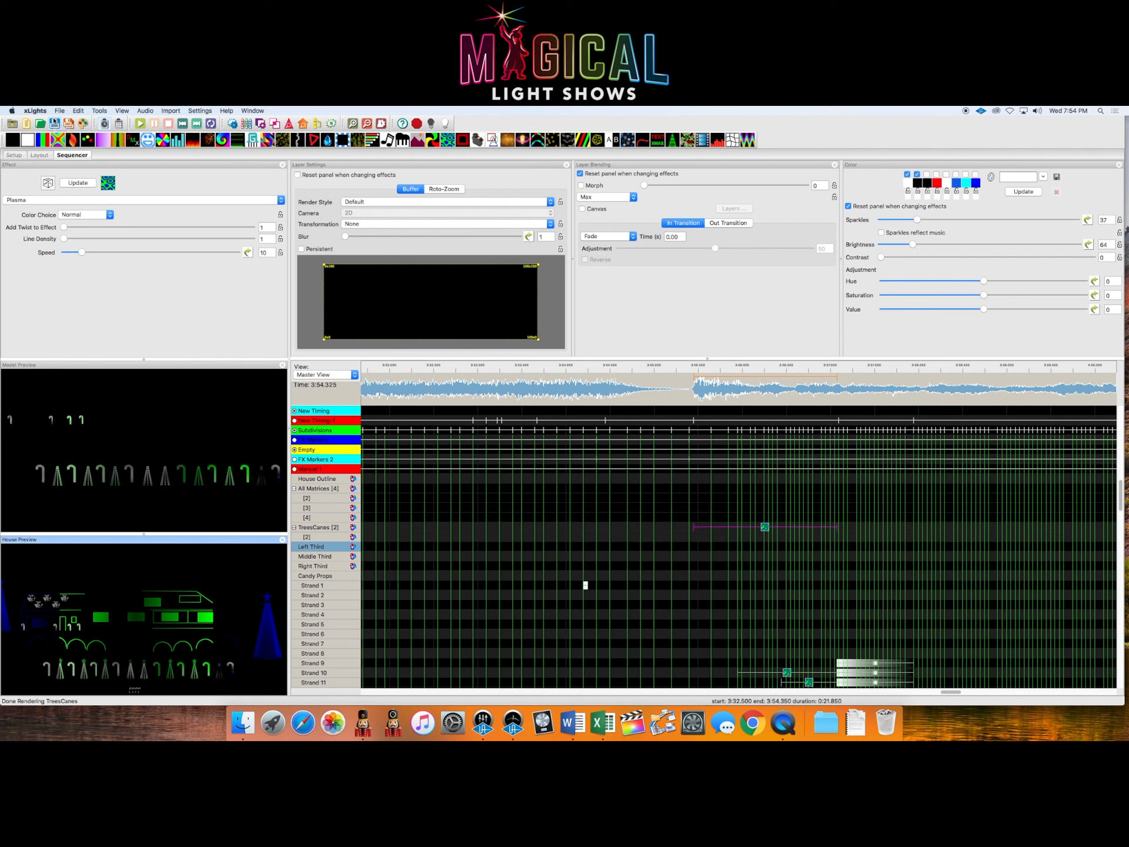